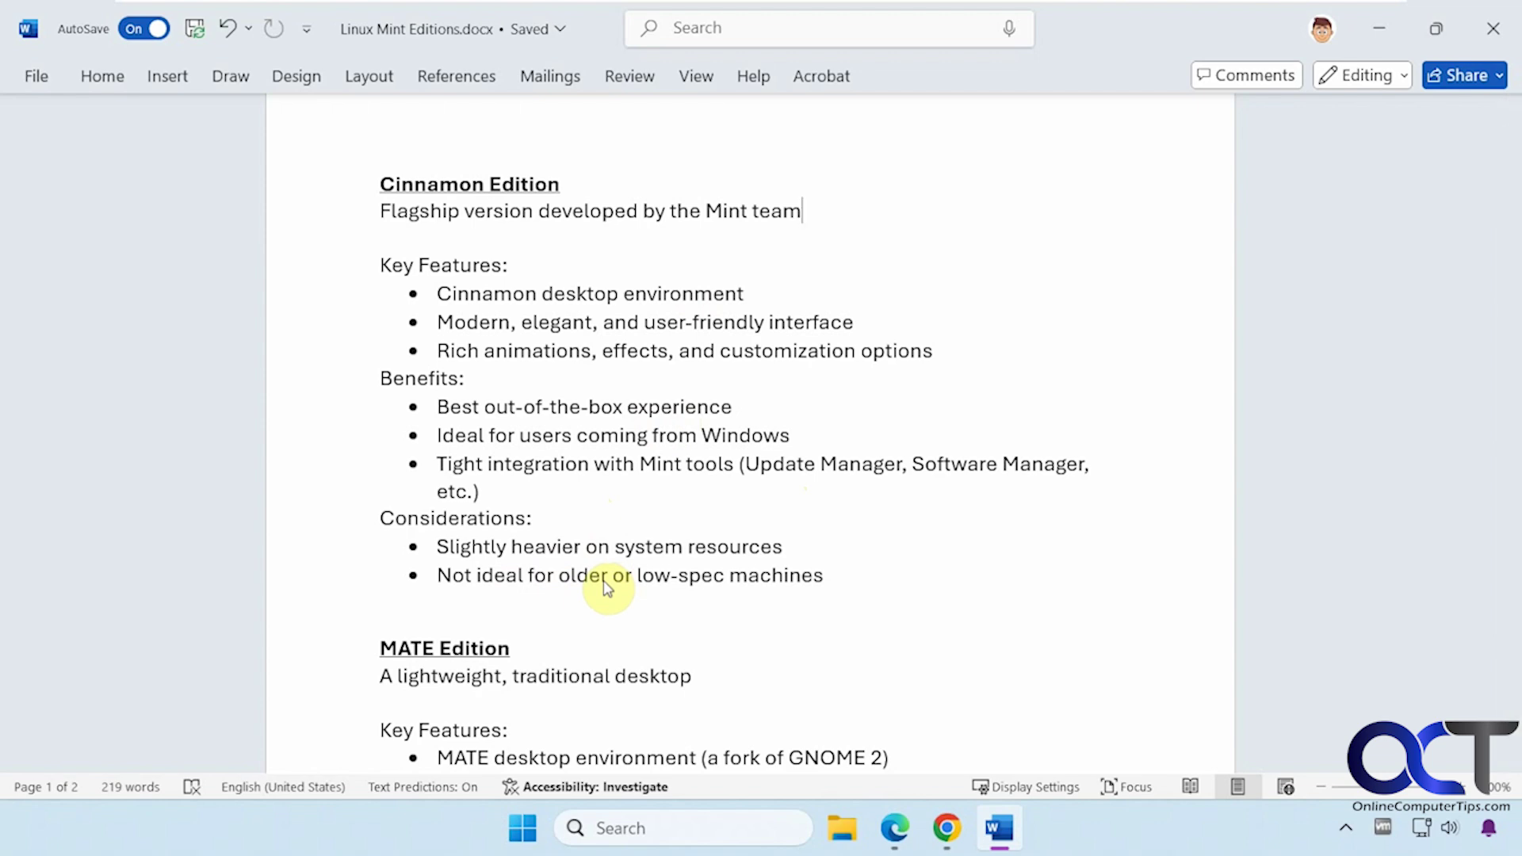
Step: Scroll down to the MATE Edition section describing its lower resource needs for older hardware
{"action": "scroll", "coordinate": [608, 587], "scroll_direction": "down", "scroll_amount": 3}
{"action": "scroll", "coordinate": [608, 589], "scroll_direction": "down", "scroll_amount": 2}
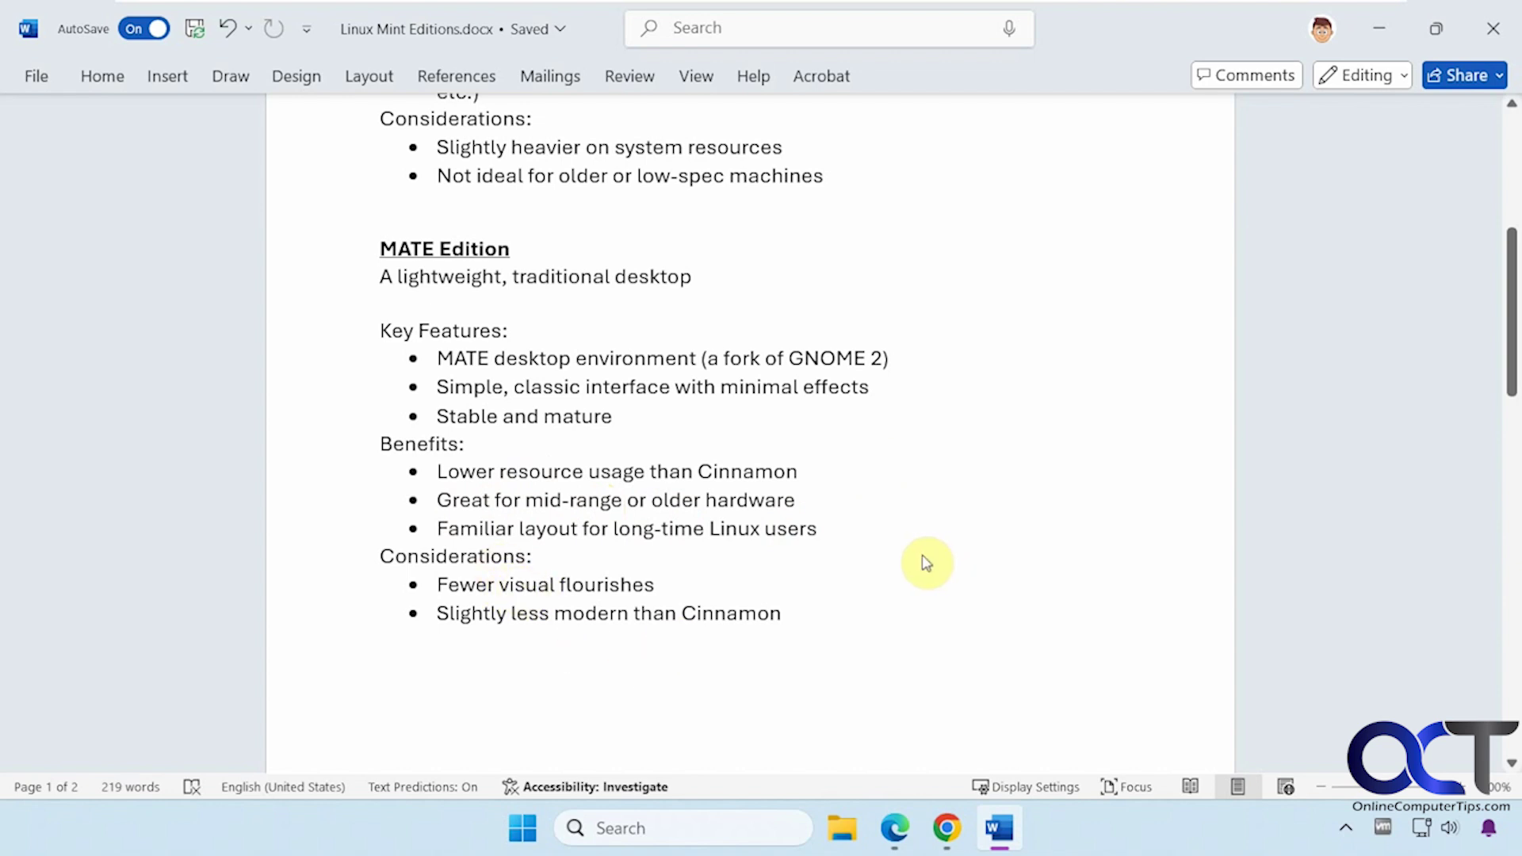
Step: Scroll past the page break to the Xfce Edition section and briefly select the word 'Xfce'
{"action": "scroll", "coordinate": [926, 562], "scroll_direction": "down", "scroll_amount": 6}
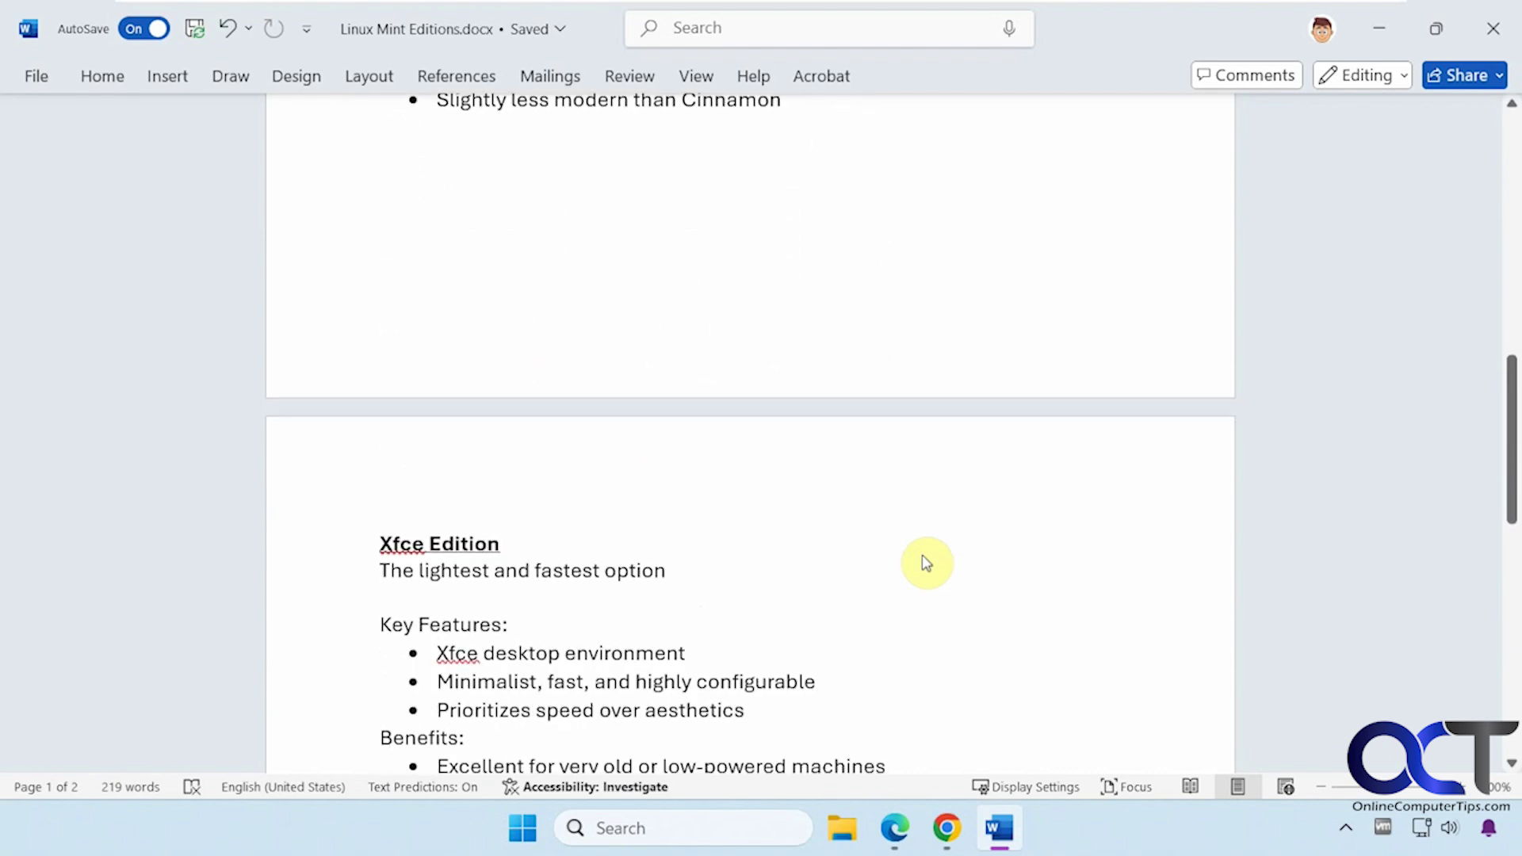
{"action": "scroll", "coordinate": [926, 563], "scroll_direction": "down", "scroll_amount": 5}
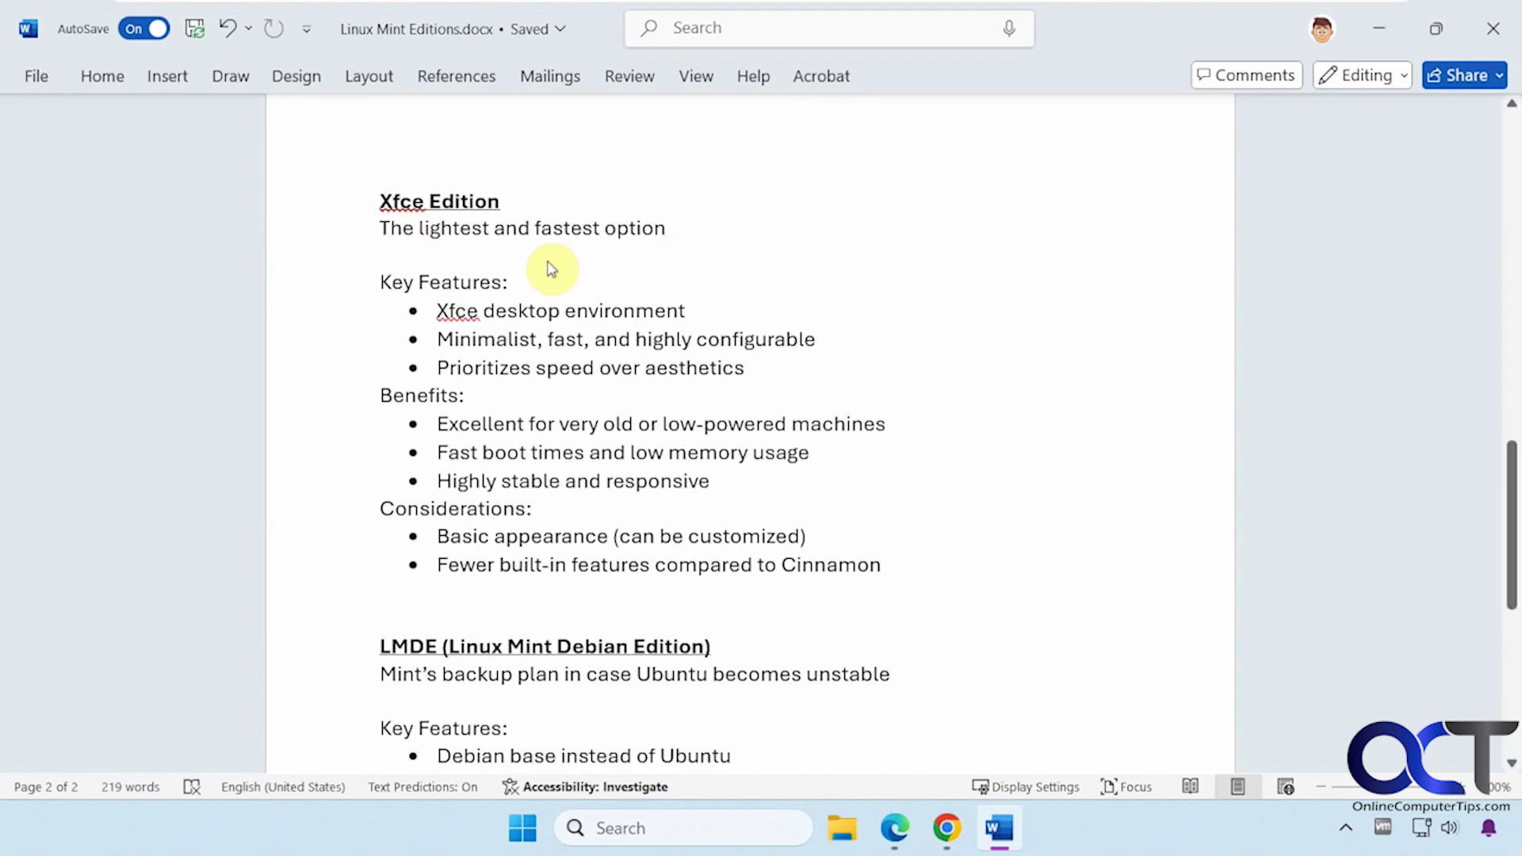
{"action": "double_click", "coordinate": [458, 312]}
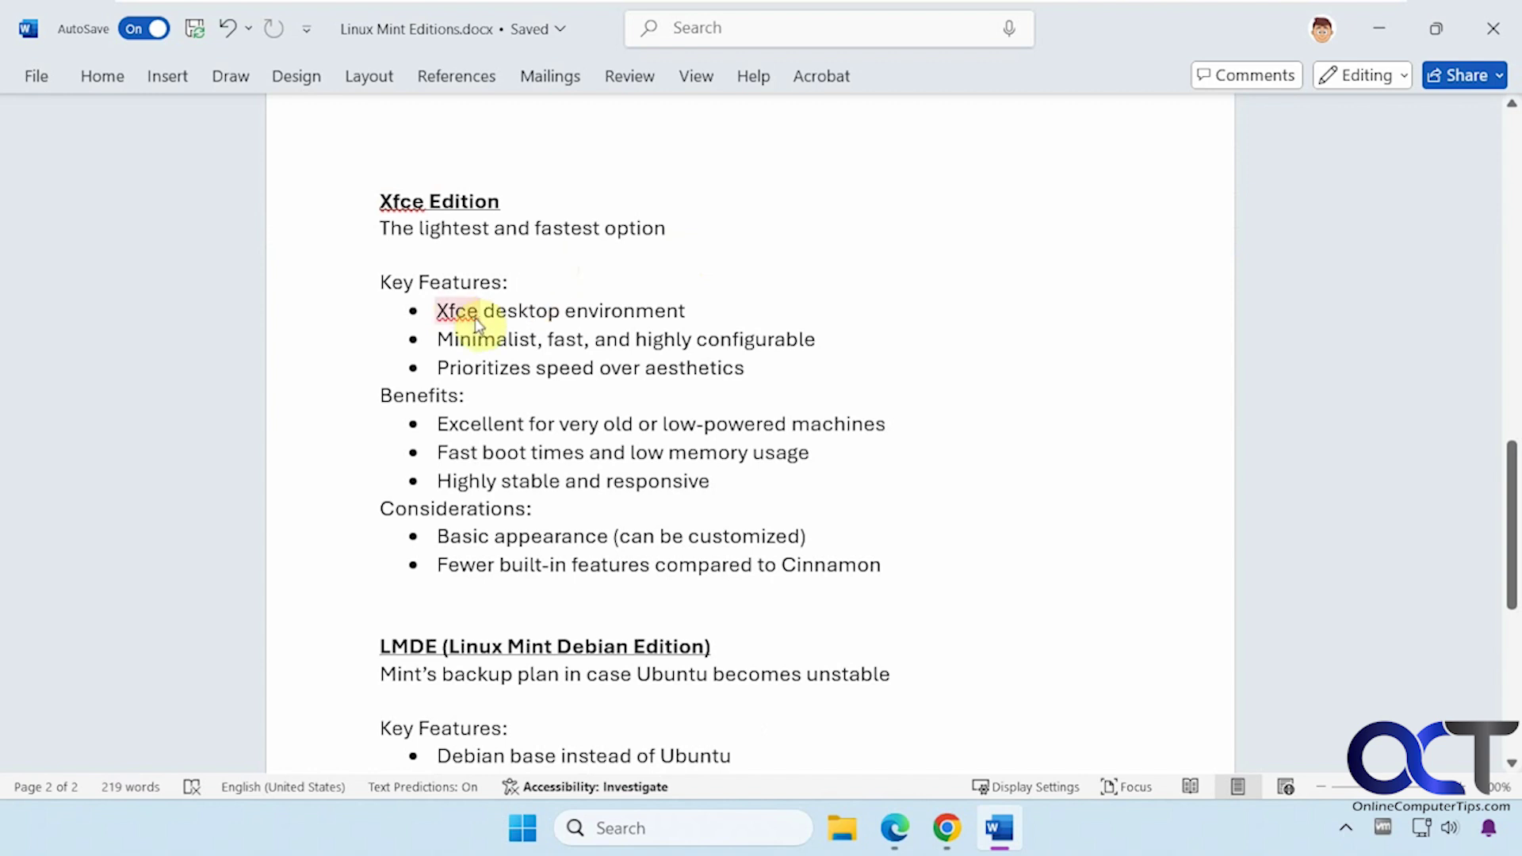
{"action": "left_click", "coordinate": [478, 325]}
Step: Scroll down to the full LMDE section and the start of the editions comparison table
{"action": "scroll", "coordinate": [520, 584], "scroll_direction": "down", "scroll_amount": 3}
{"action": "scroll", "coordinate": [525, 581], "scroll_direction": "down", "scroll_amount": 1}
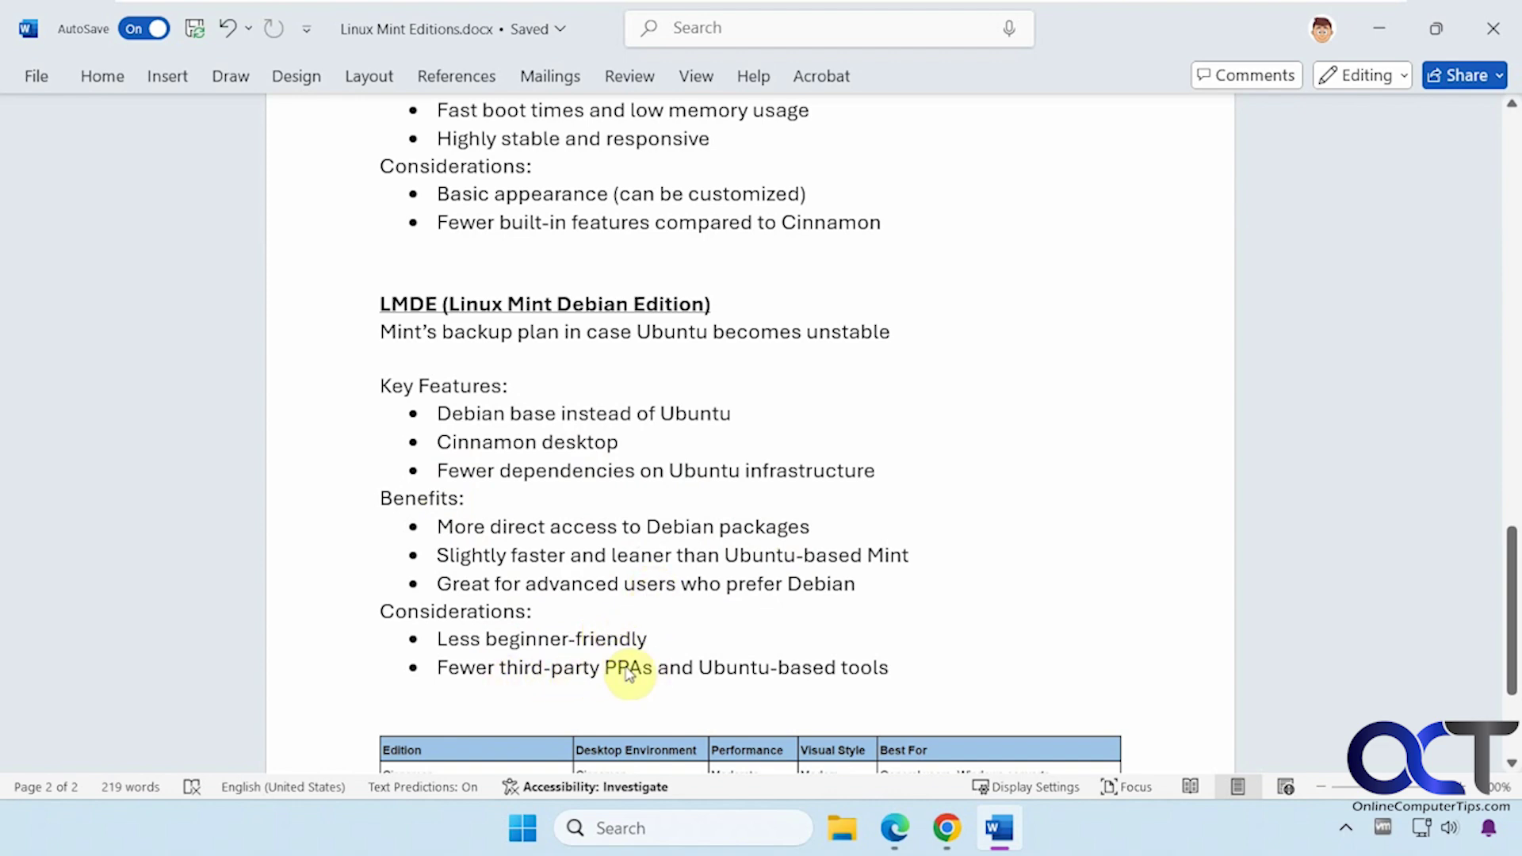
Step: Scroll down until the entire Linux Mint editions comparison table is visible
{"action": "scroll", "coordinate": [671, 664], "scroll_direction": "down", "scroll_amount": 1}
{"action": "scroll", "coordinate": [670, 664], "scroll_direction": "down", "scroll_amount": 3}
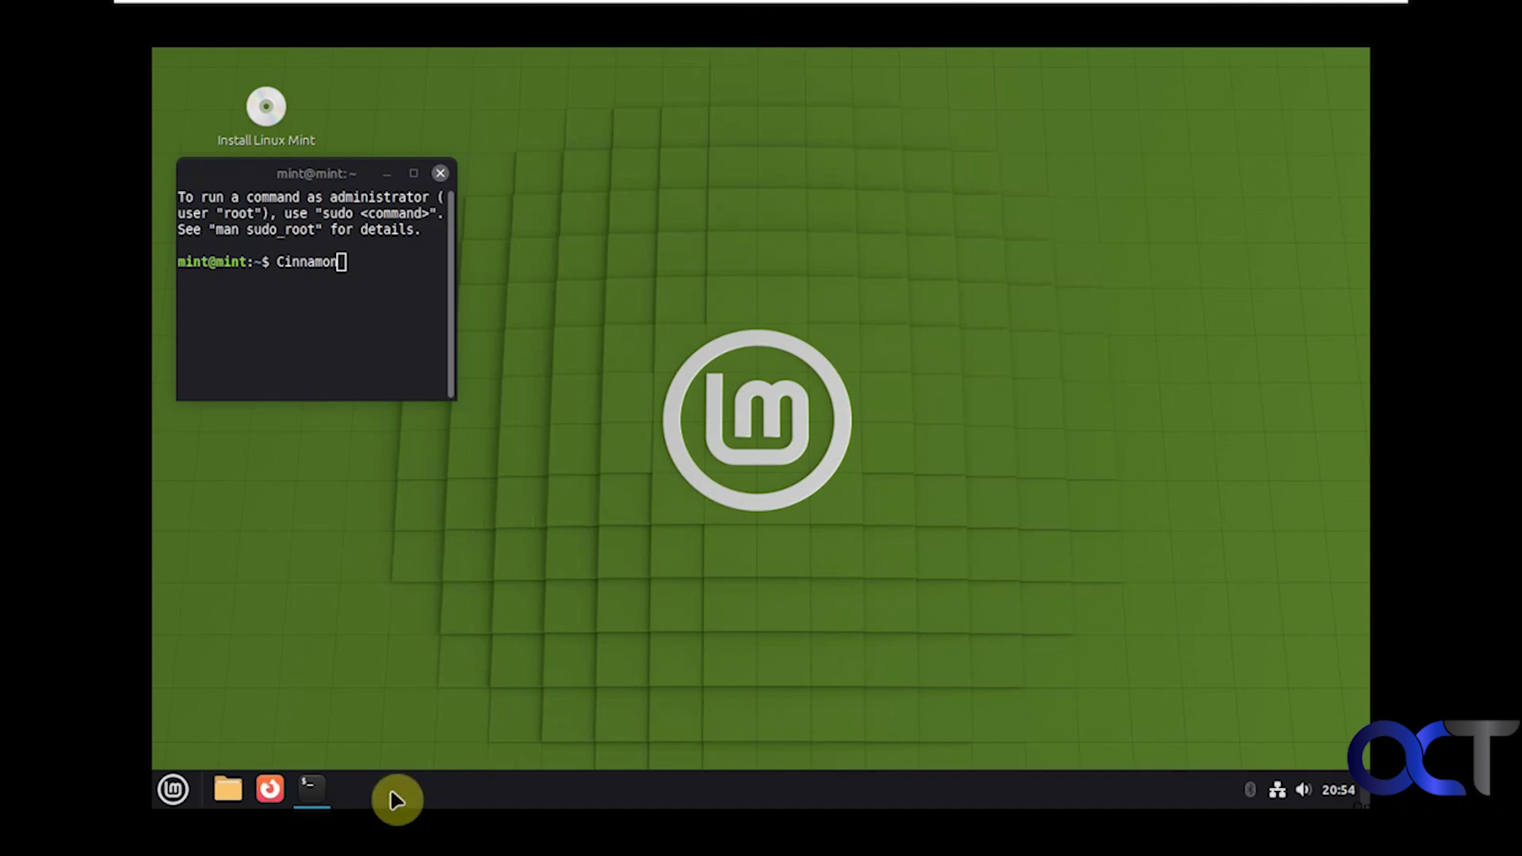
{"action": "right_click", "coordinate": [474, 799]}
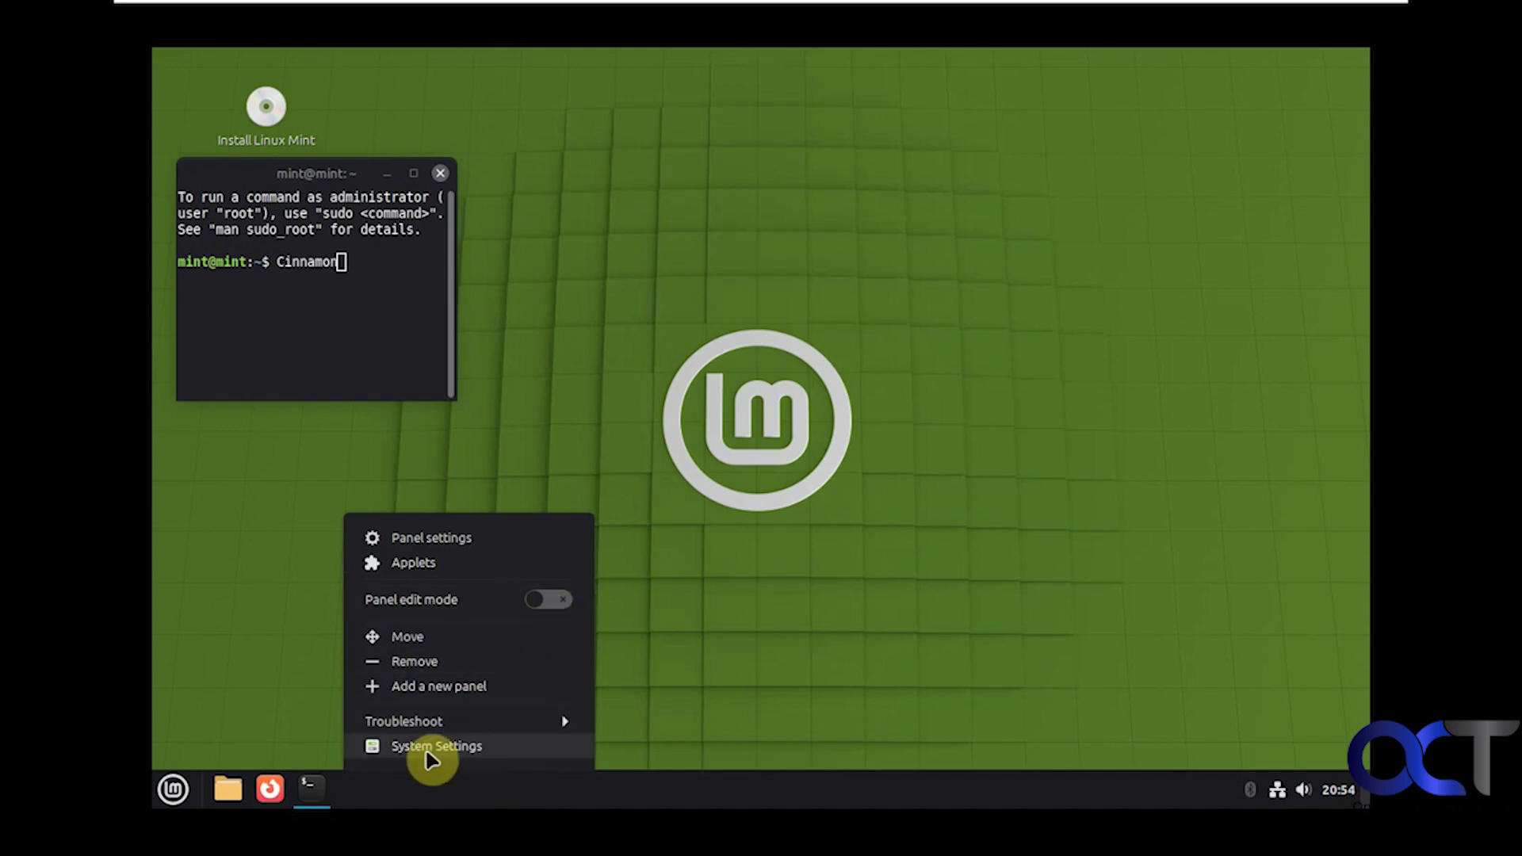
Step: Dismiss the panel menu, then open and close the Files home folder window
{"action": "left_click", "coordinate": [235, 773]}
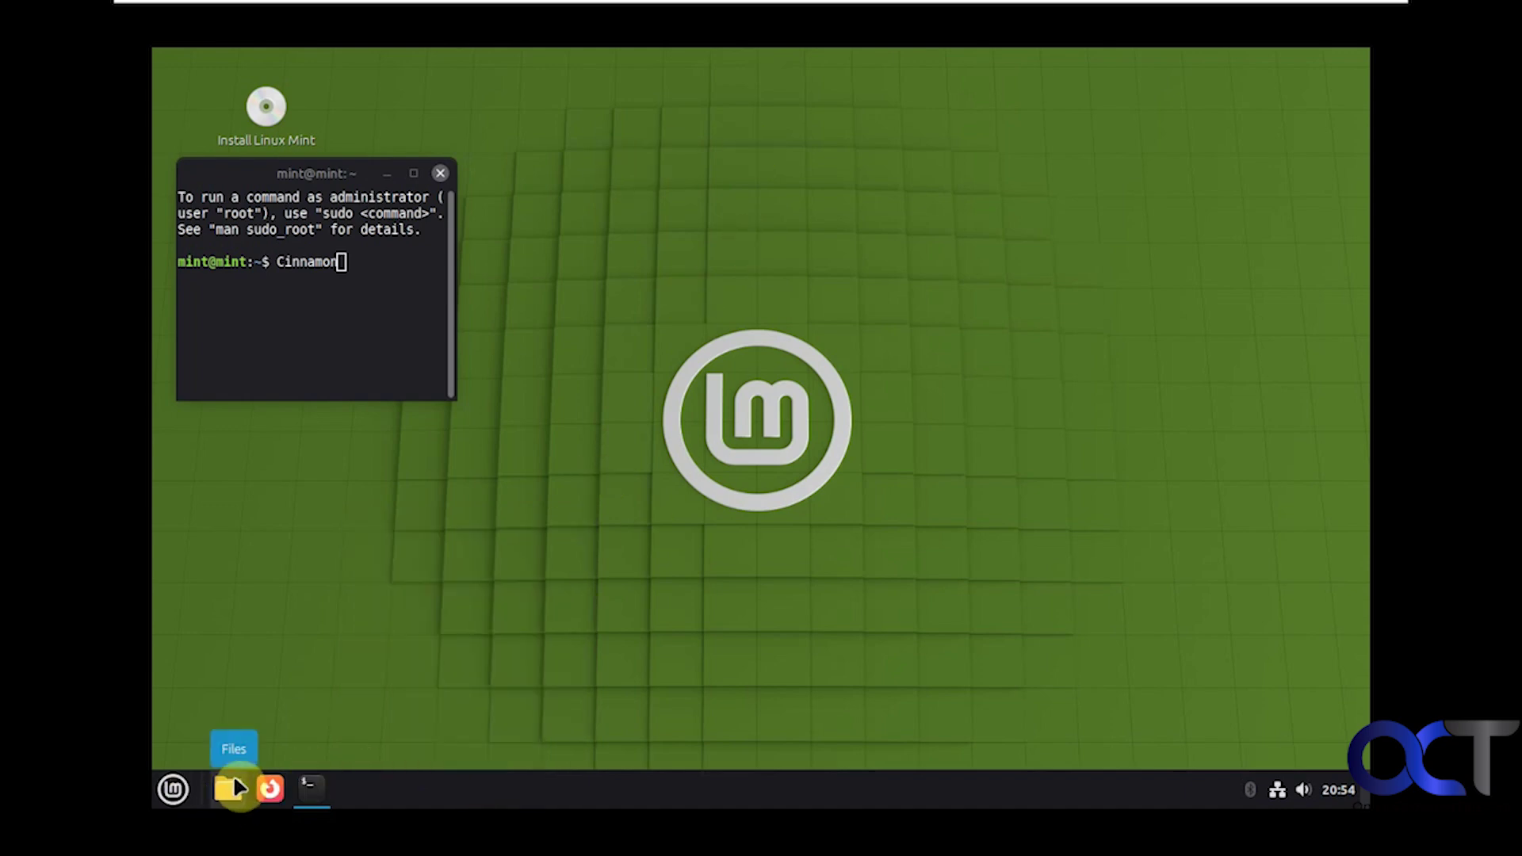
{"action": "left_click", "coordinate": [234, 781]}
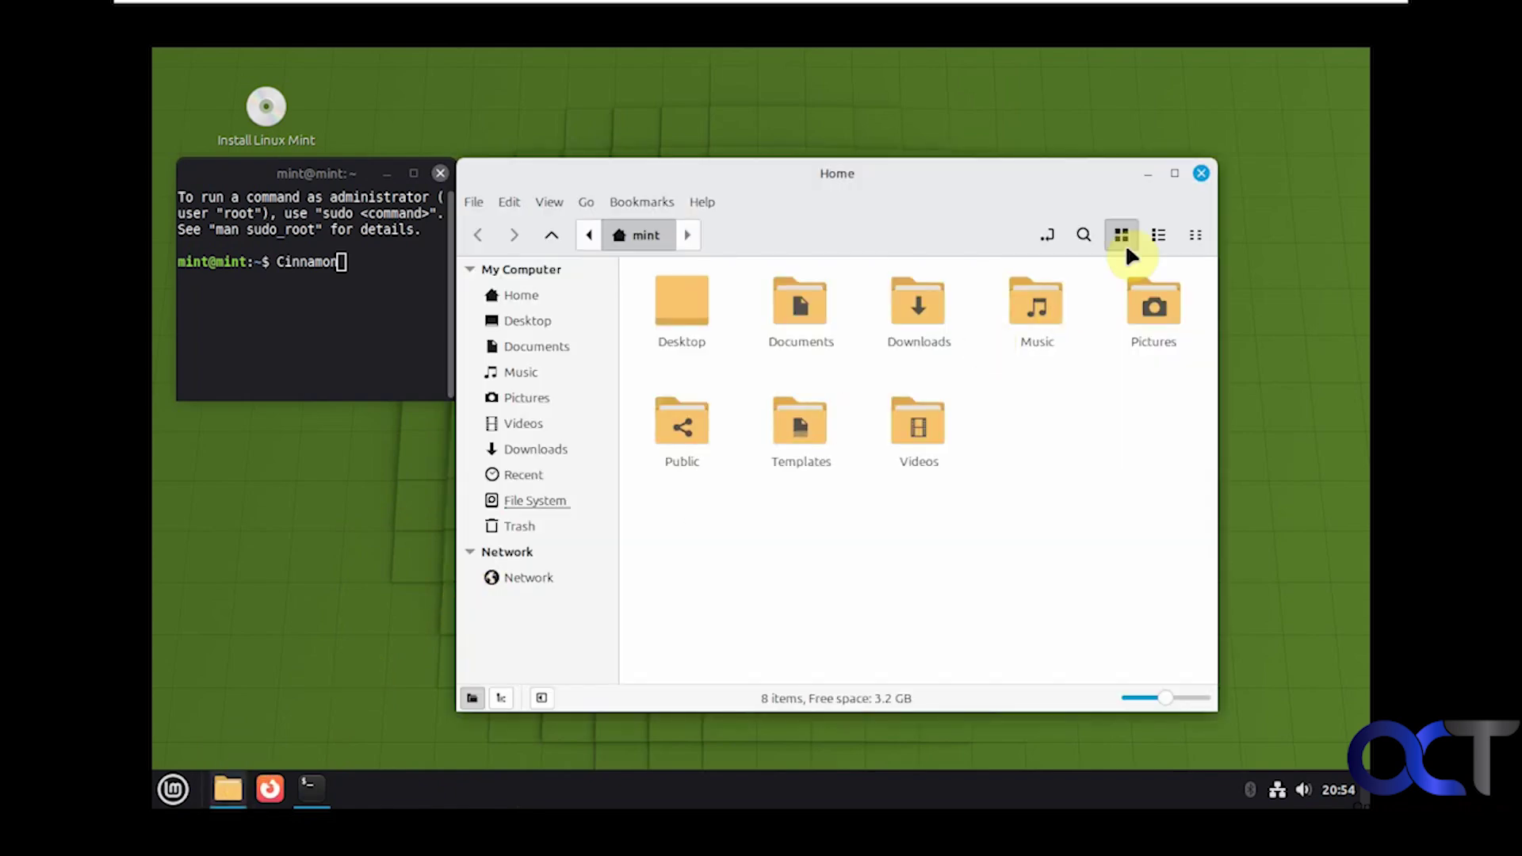
{"action": "left_click", "coordinate": [1200, 174]}
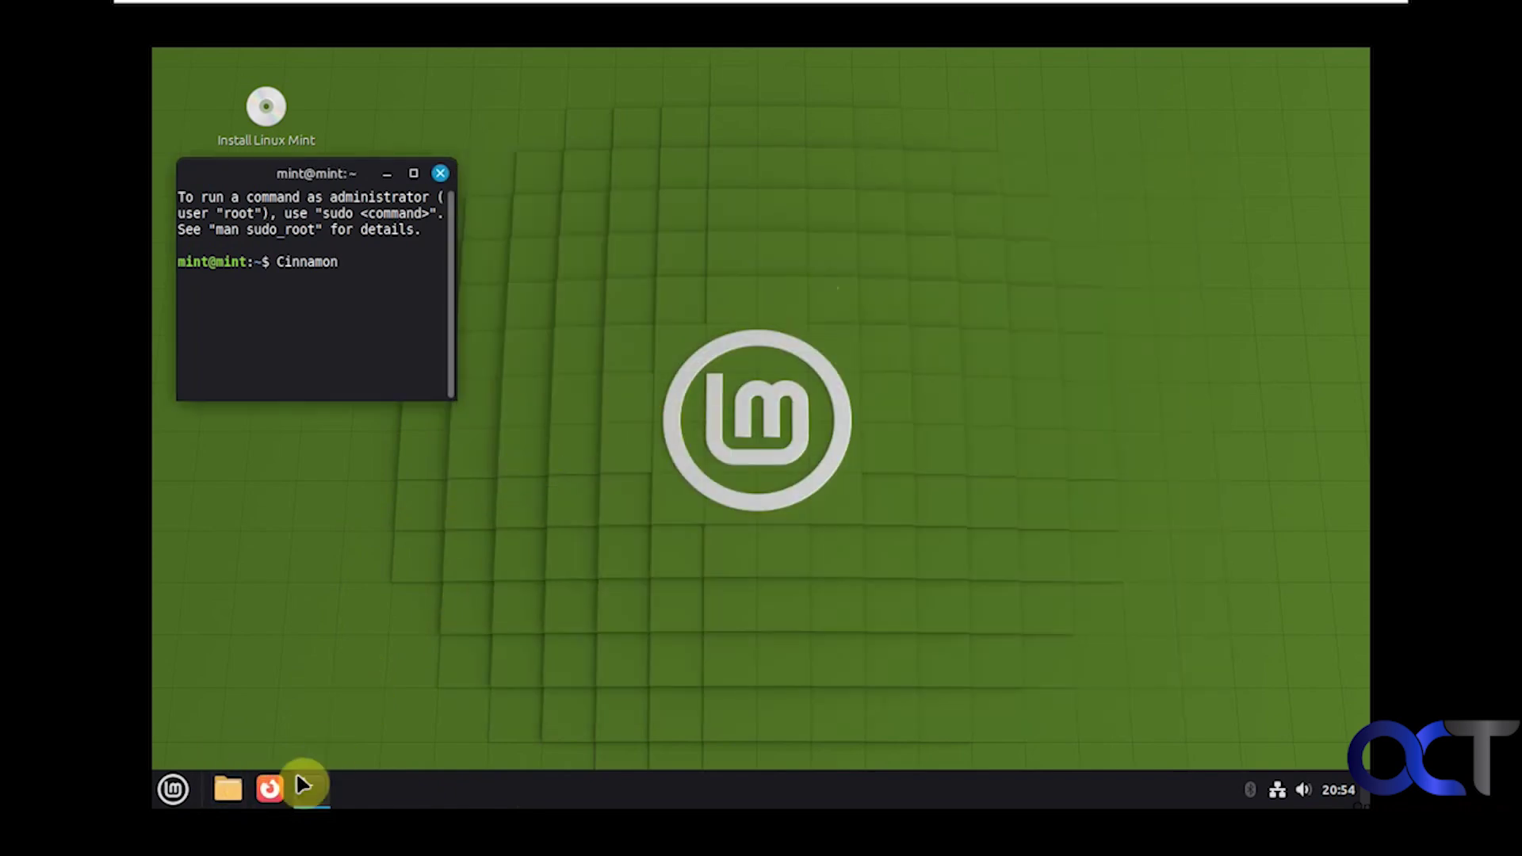
Step: Launch the Software Manager from the Menu and scroll through its Featured apps page
{"action": "left_click", "coordinate": [174, 790]}
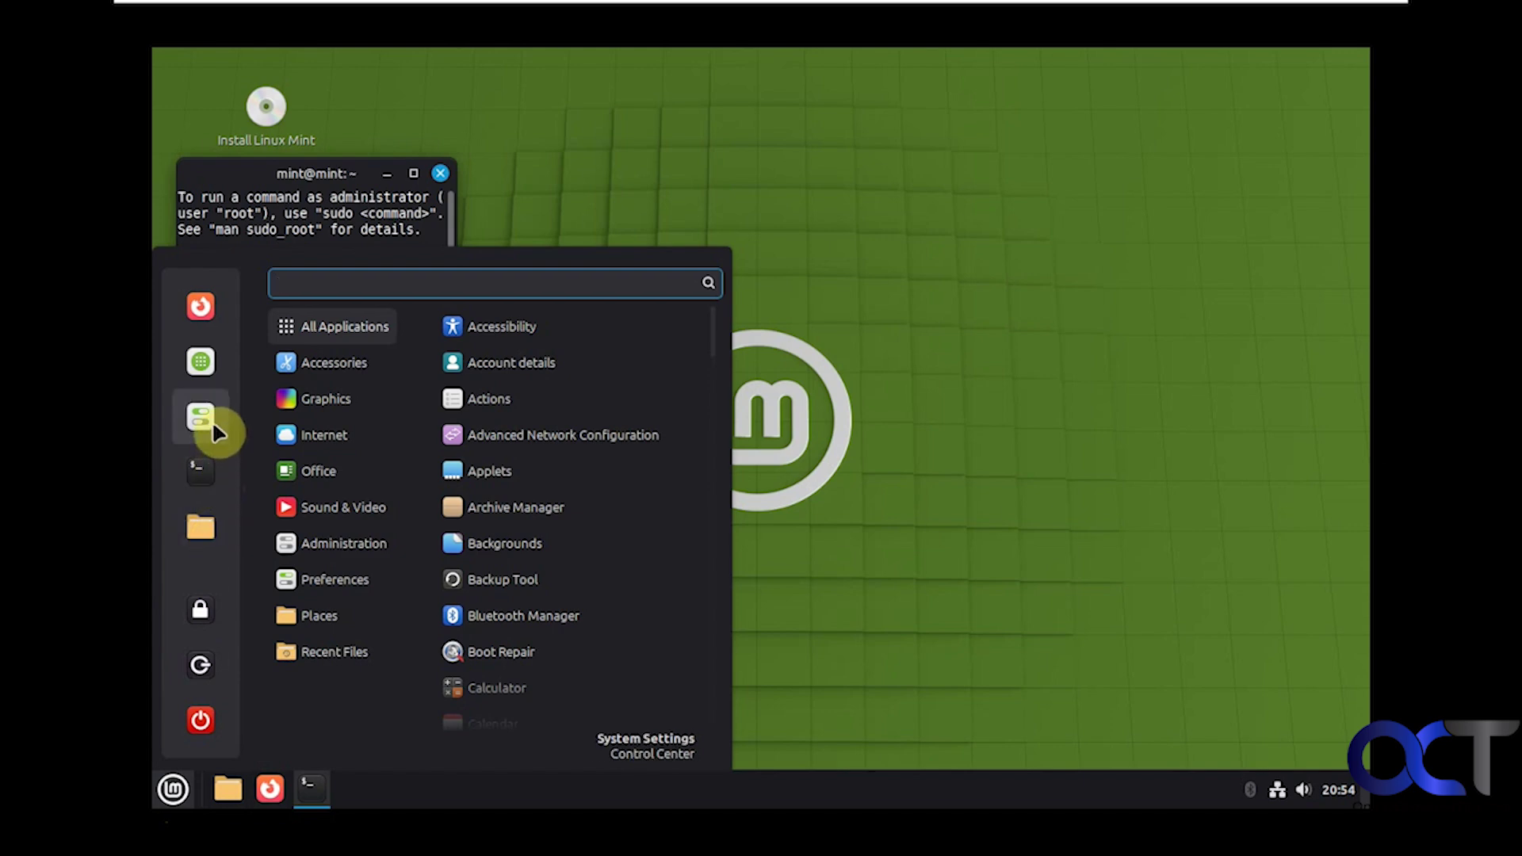
{"action": "left_click", "coordinate": [213, 369]}
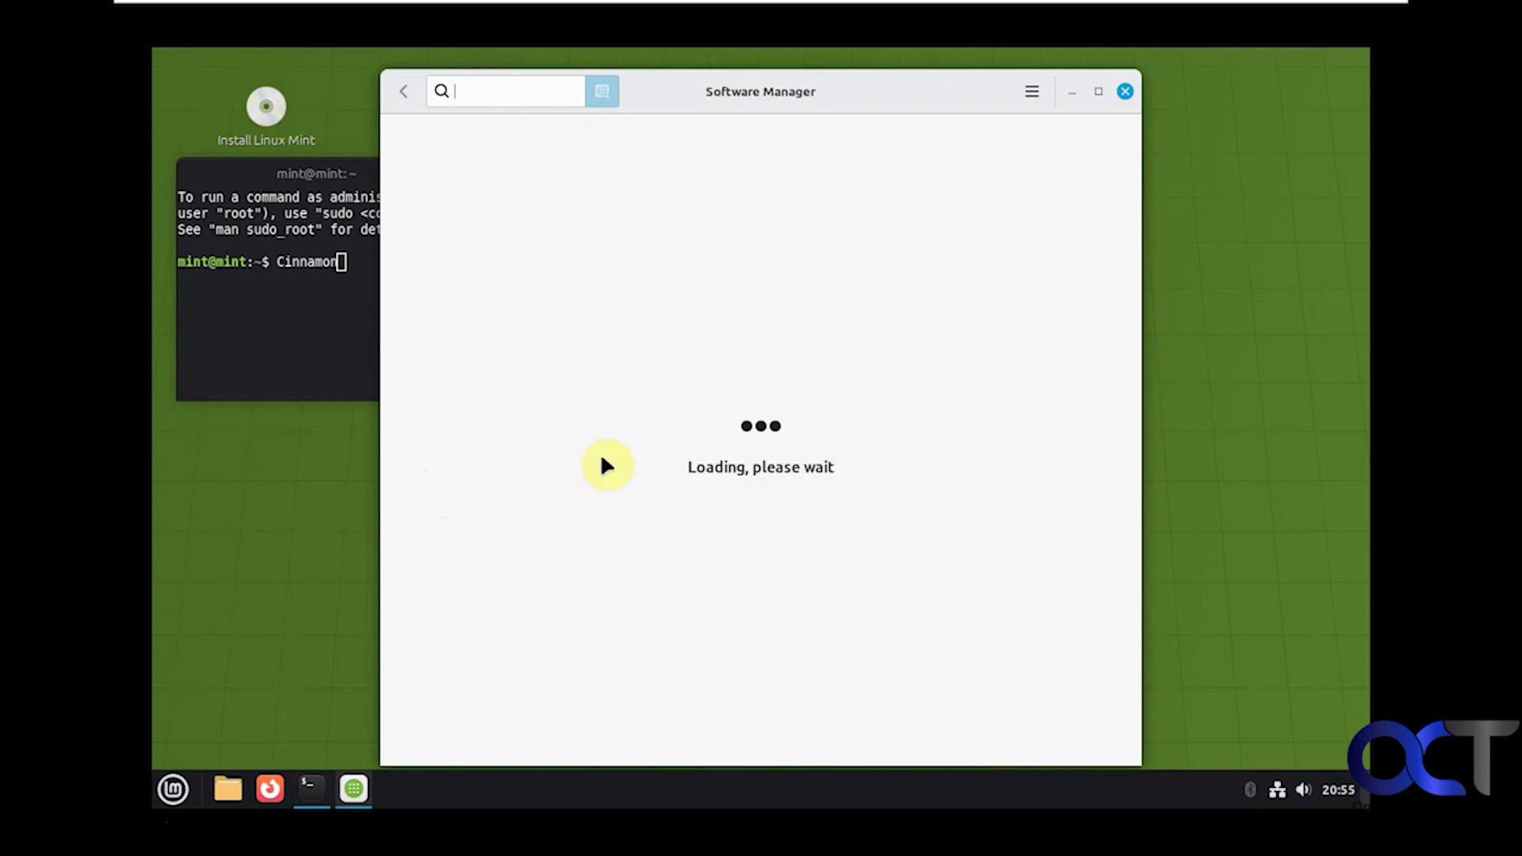
{"action": "scroll", "coordinate": [690, 468], "scroll_direction": "down", "scroll_amount": 3}
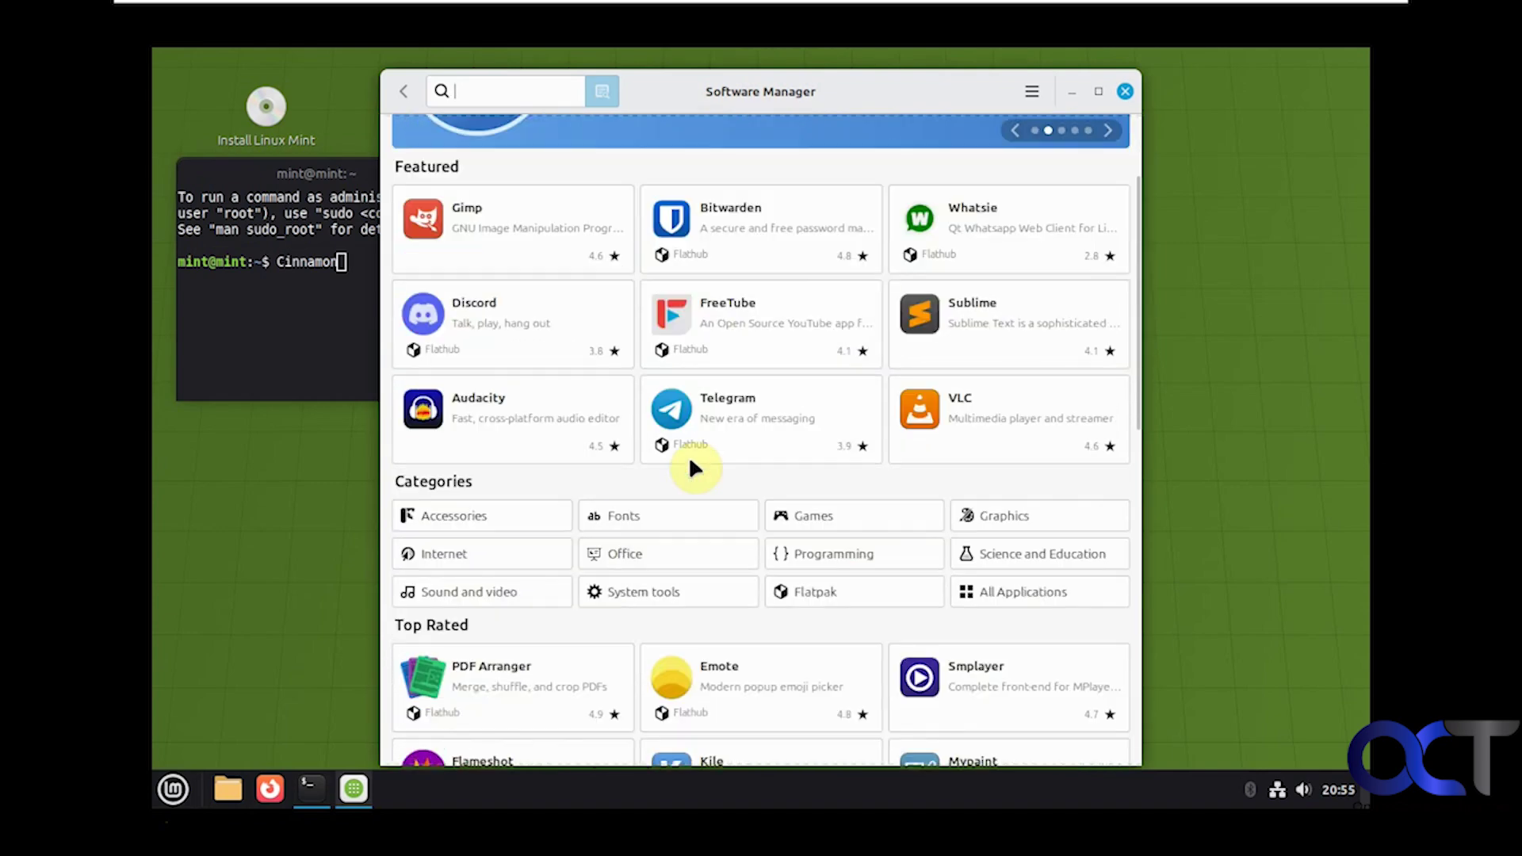
{"action": "scroll", "coordinate": [907, 444], "scroll_direction": "down", "scroll_amount": 5}
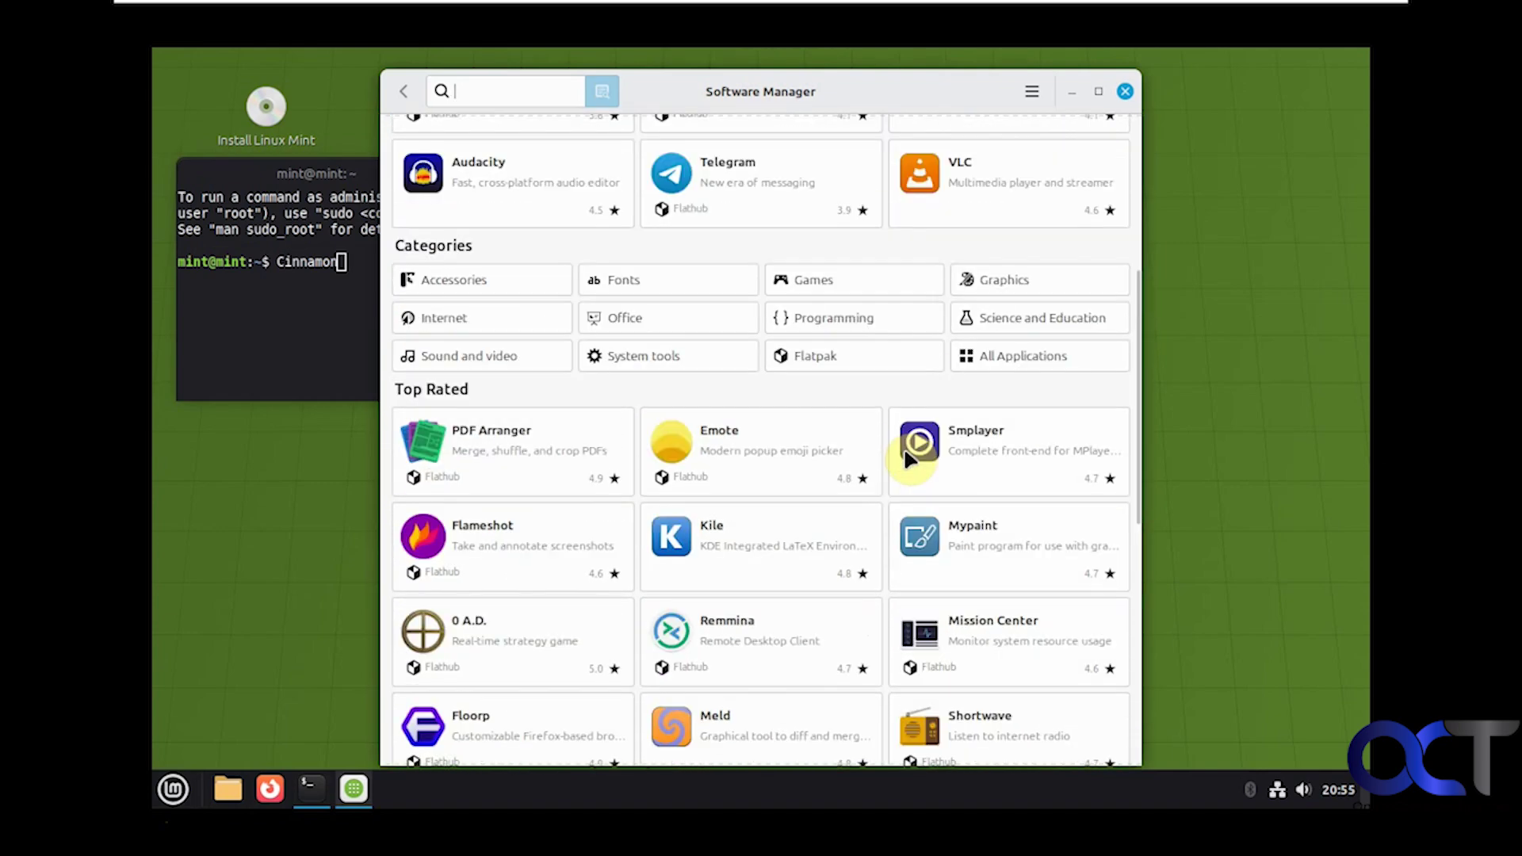
{"action": "scroll", "coordinate": [907, 453], "scroll_direction": "up", "scroll_amount": 8}
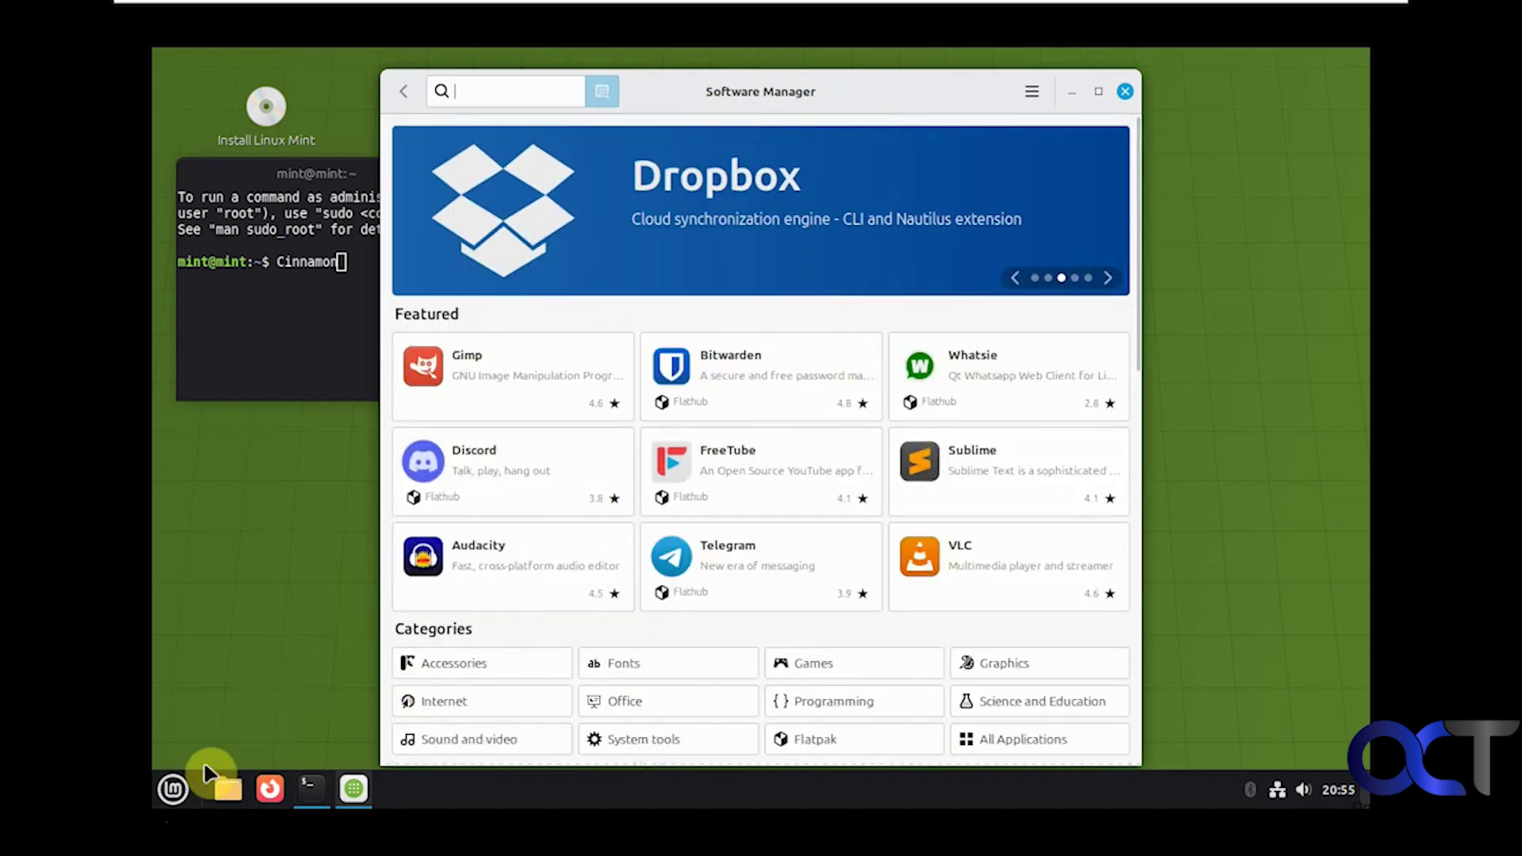
Step: Browse the Menu's Office, Graphics and Internet categories, then close the Menu
{"action": "left_click", "coordinate": [173, 789]}
{"action": "mouse_move", "coordinate": [318, 471]}
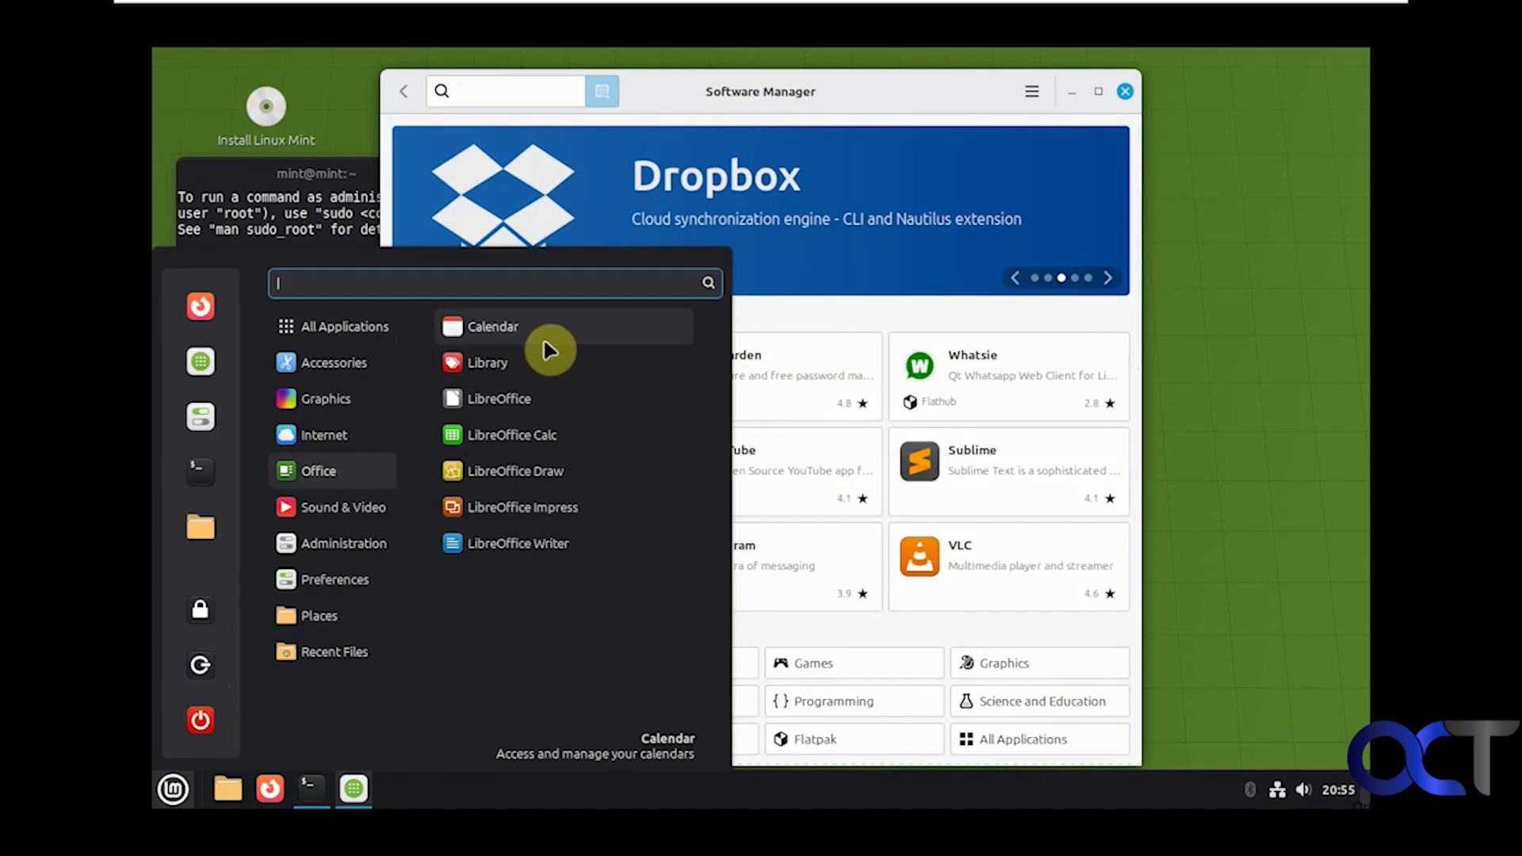
{"action": "mouse_move", "coordinate": [381, 326]}
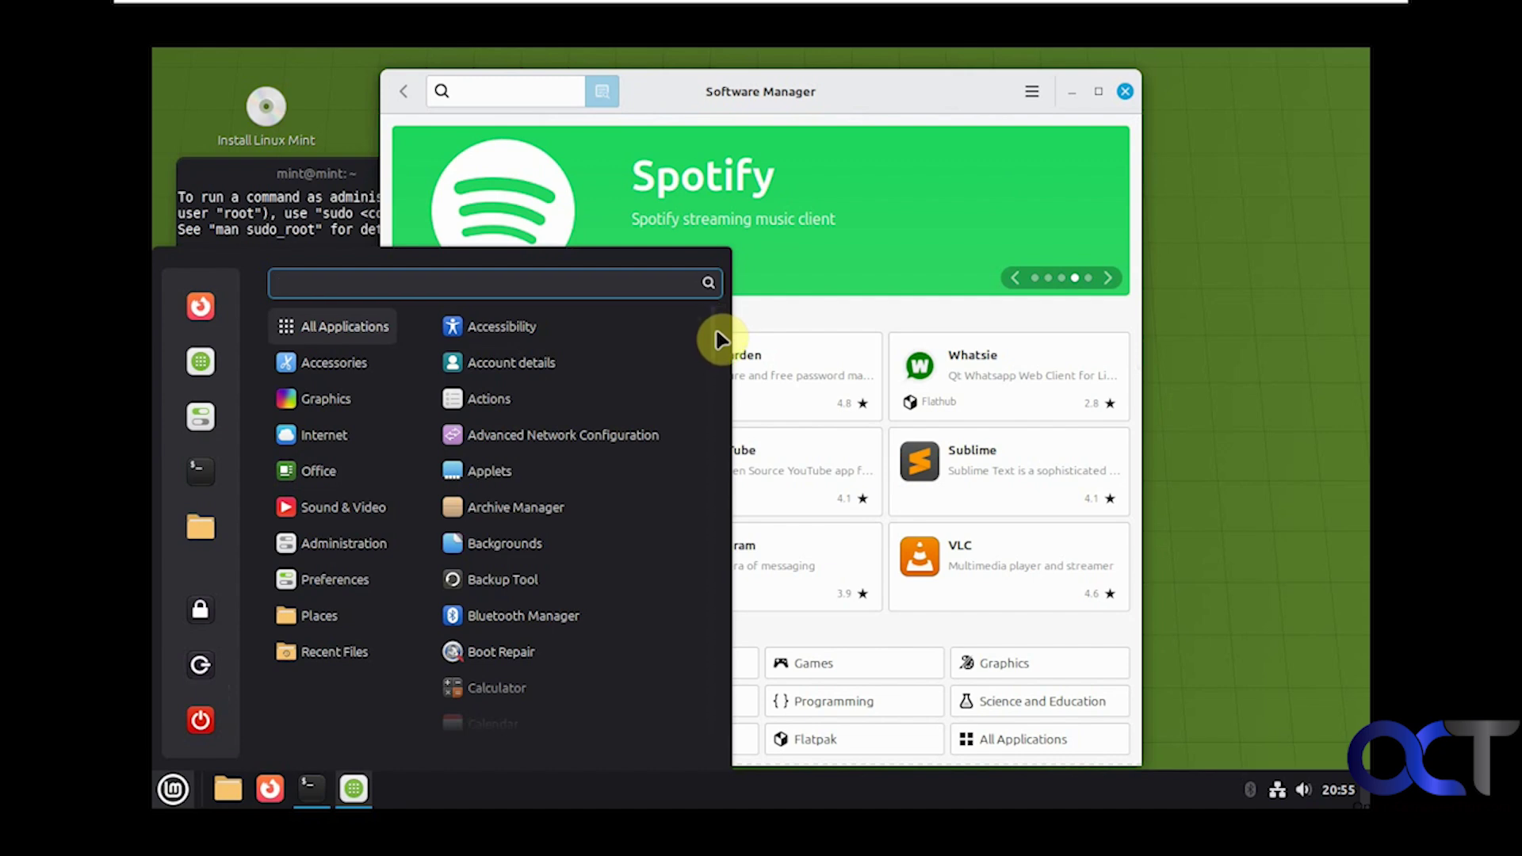
{"action": "scroll", "coordinate": [712, 331], "scroll_direction": "down", "scroll_amount": 3}
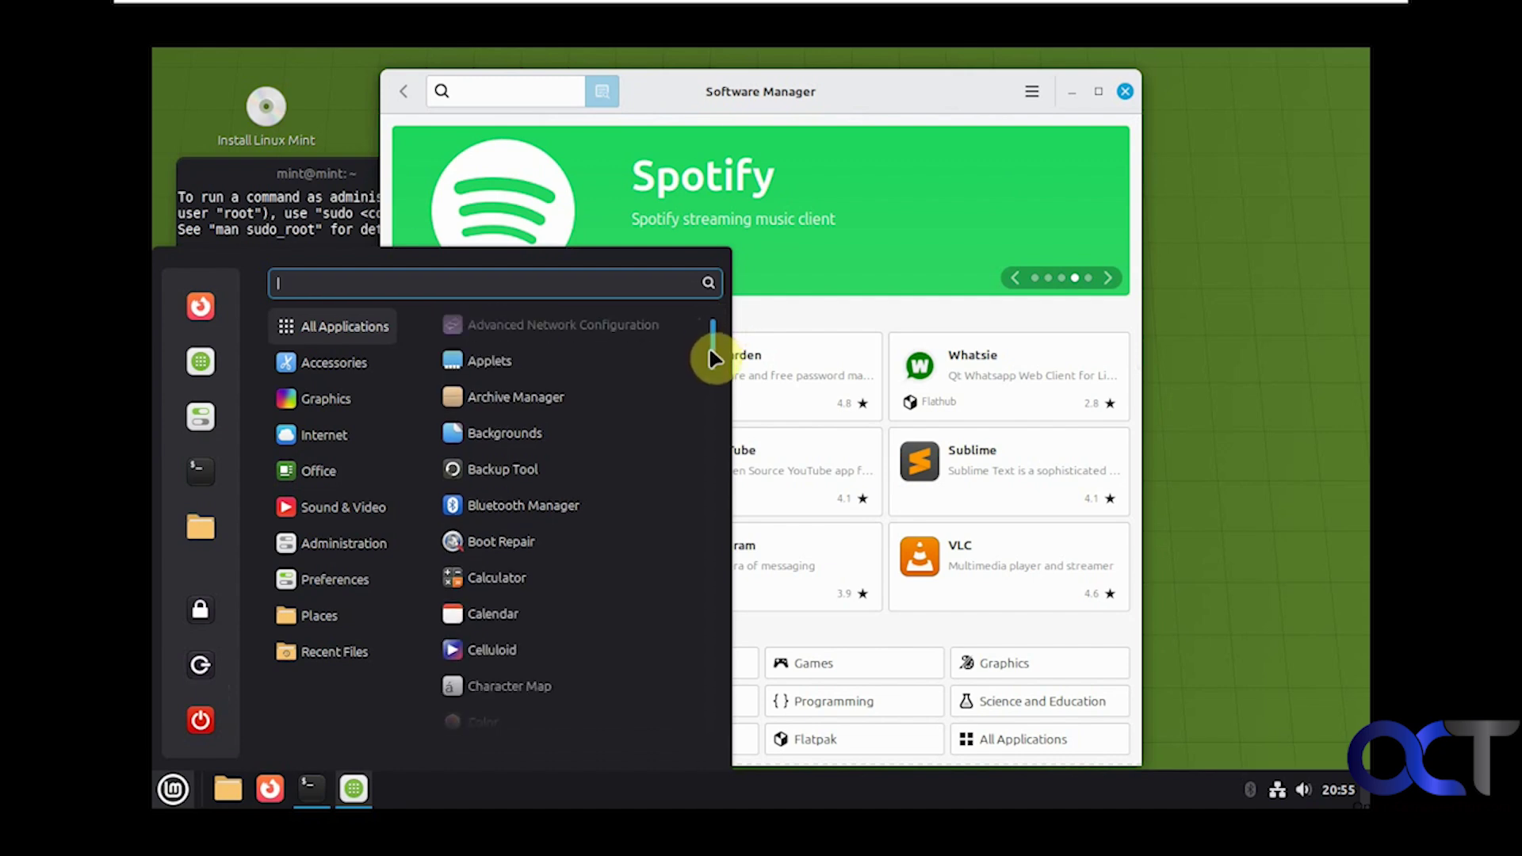
{"action": "mouse_move", "coordinate": [709, 354]}
{"action": "left_mouse_down"}
{"action": "mouse_move", "coordinate": [709, 616]}
{"action": "mouse_move", "coordinate": [726, 717]}
{"action": "mouse_move", "coordinate": [706, 714]}
{"action": "left_mouse_up"}
{"action": "mouse_move", "coordinate": [336, 399]}
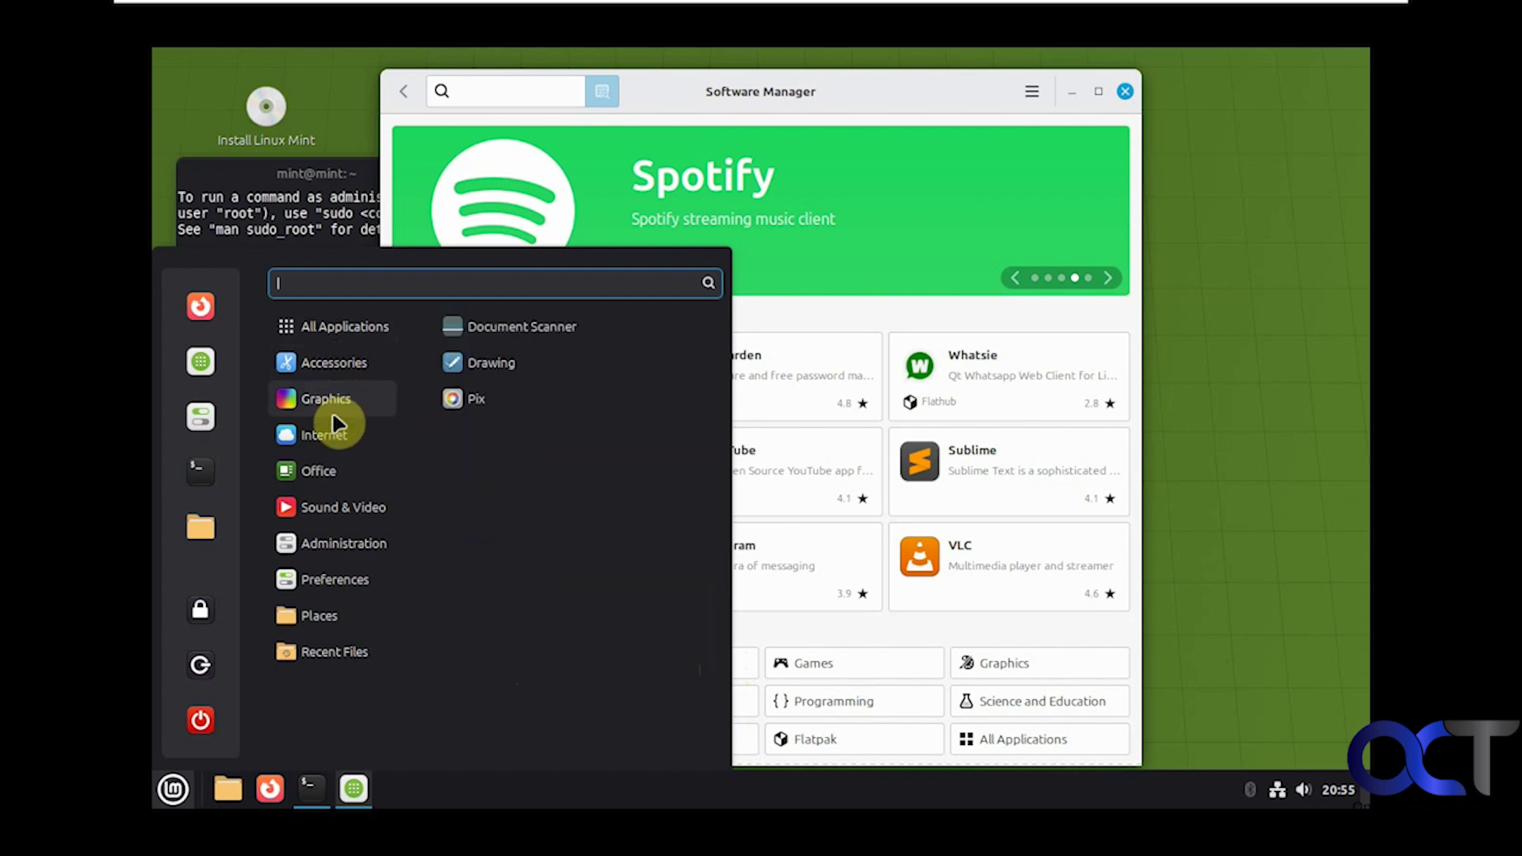
{"action": "mouse_move", "coordinate": [334, 357]}
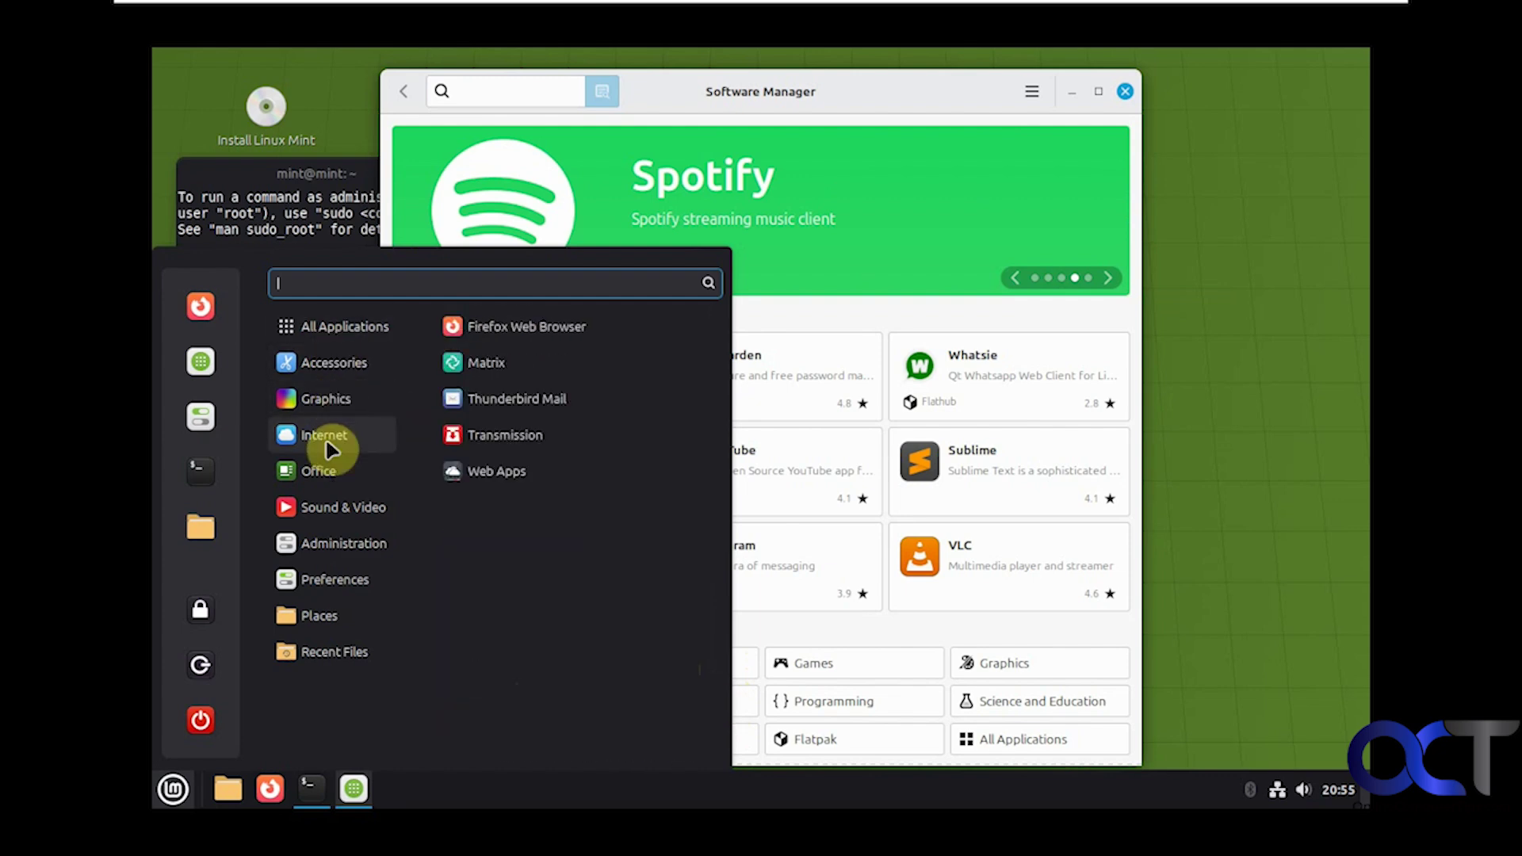
{"action": "left_click", "coordinate": [1166, 353]}
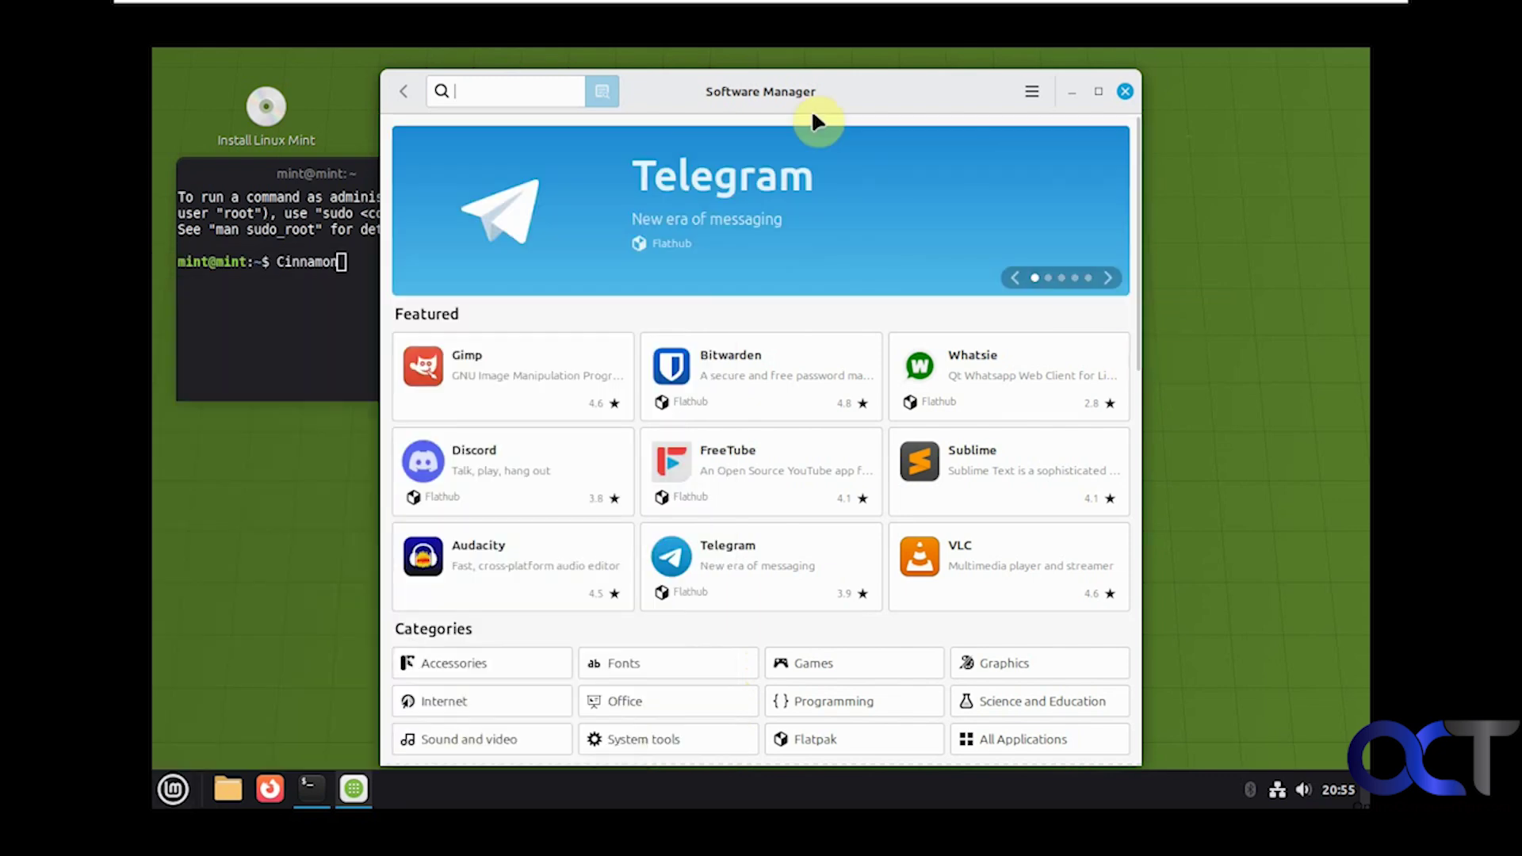
Step: Browse Wallpapers and Pictures in desktop Backgrounds, then close Software Manager and Backgrounds
{"action": "right_click", "coordinate": [1213, 253]}
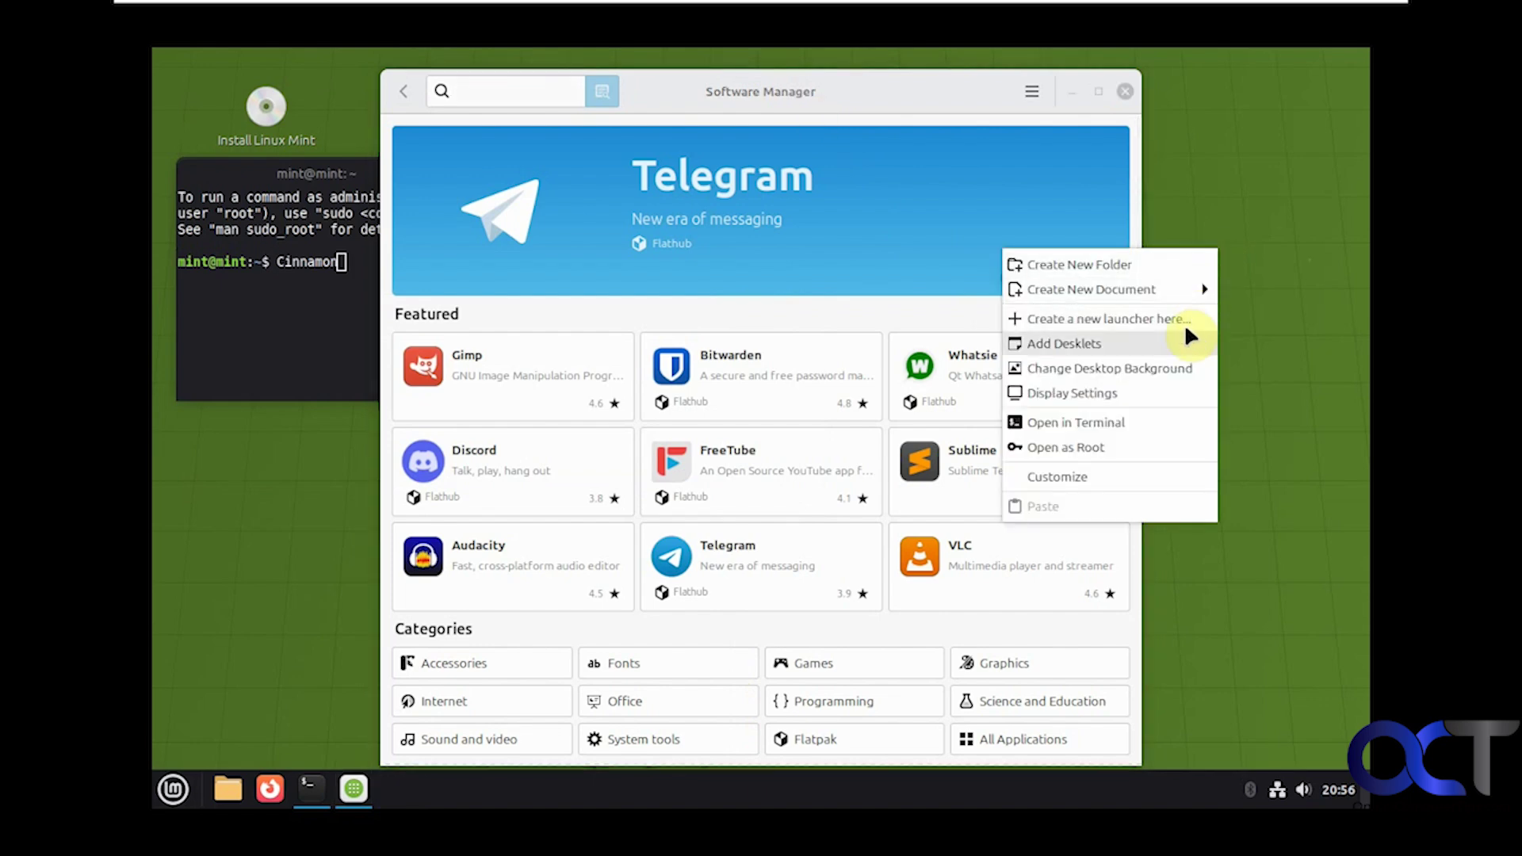
{"action": "left_click", "coordinate": [1172, 368]}
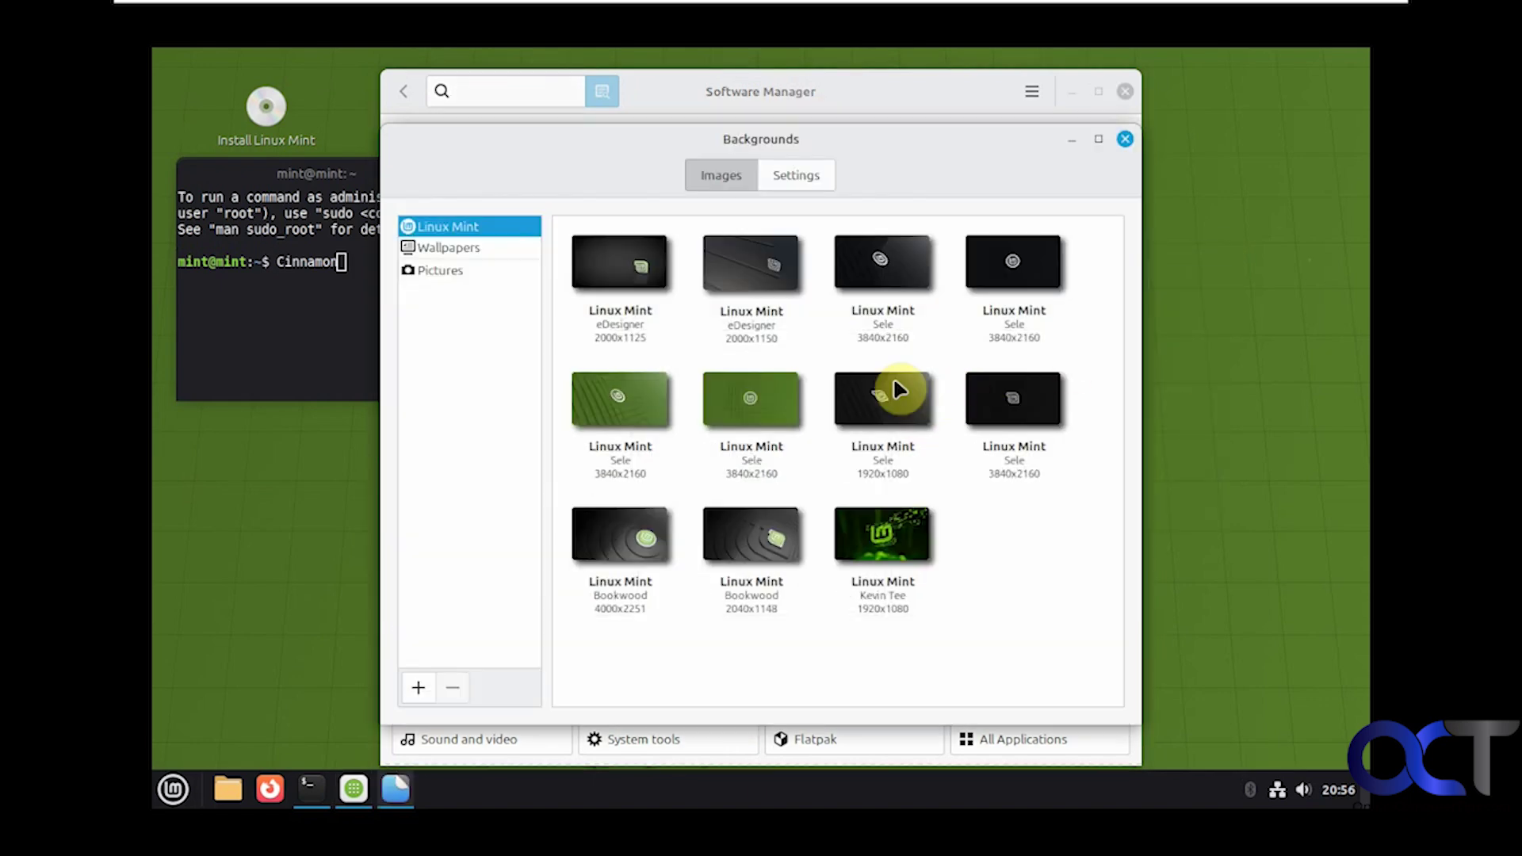
{"action": "left_click", "coordinate": [457, 246]}
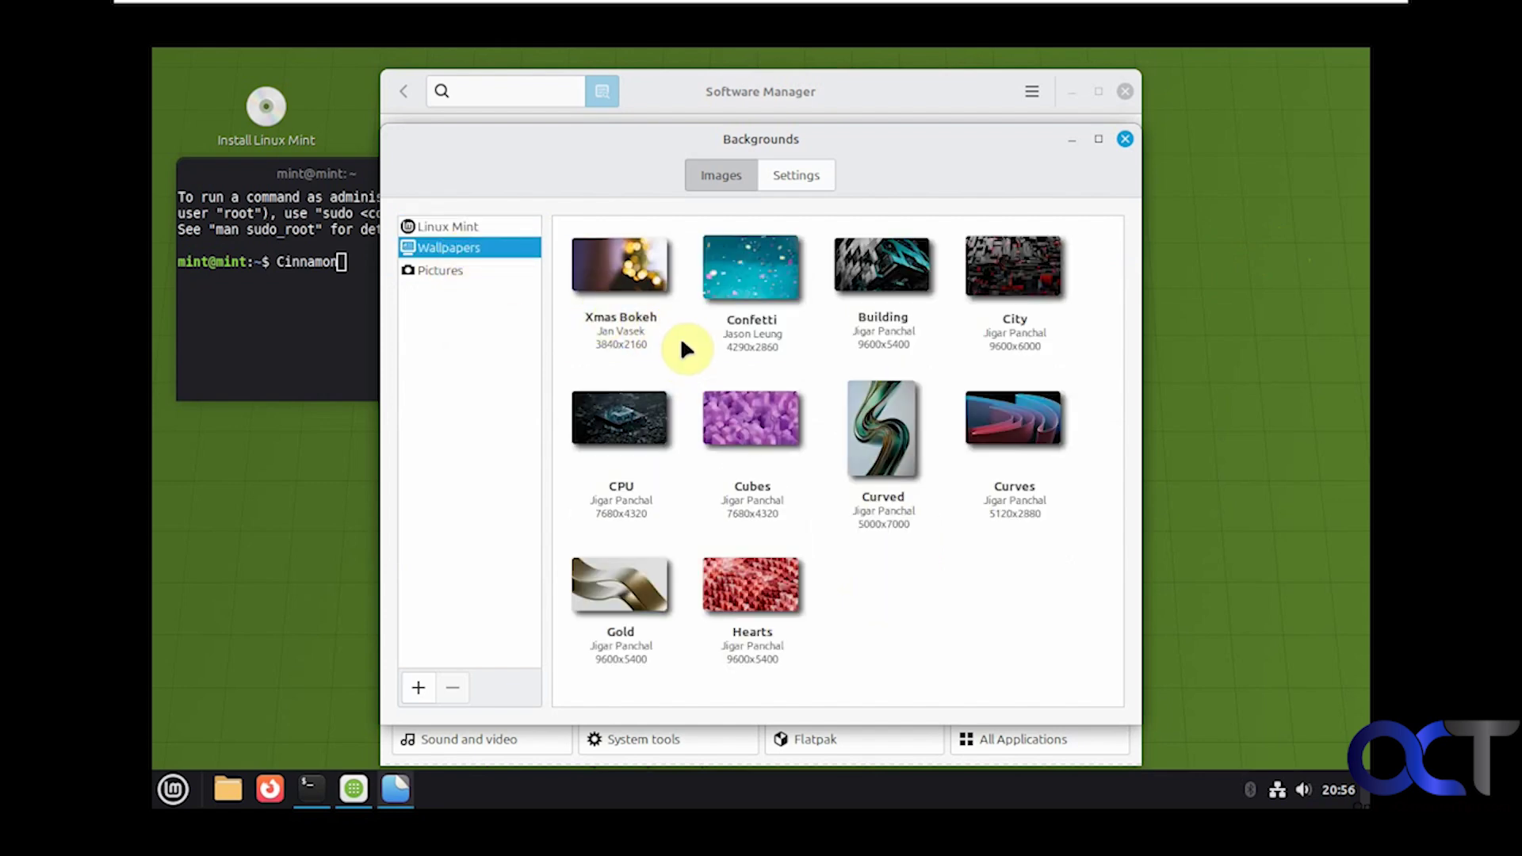
{"action": "scroll", "coordinate": [680, 336], "scroll_direction": "down", "scroll_amount": 1}
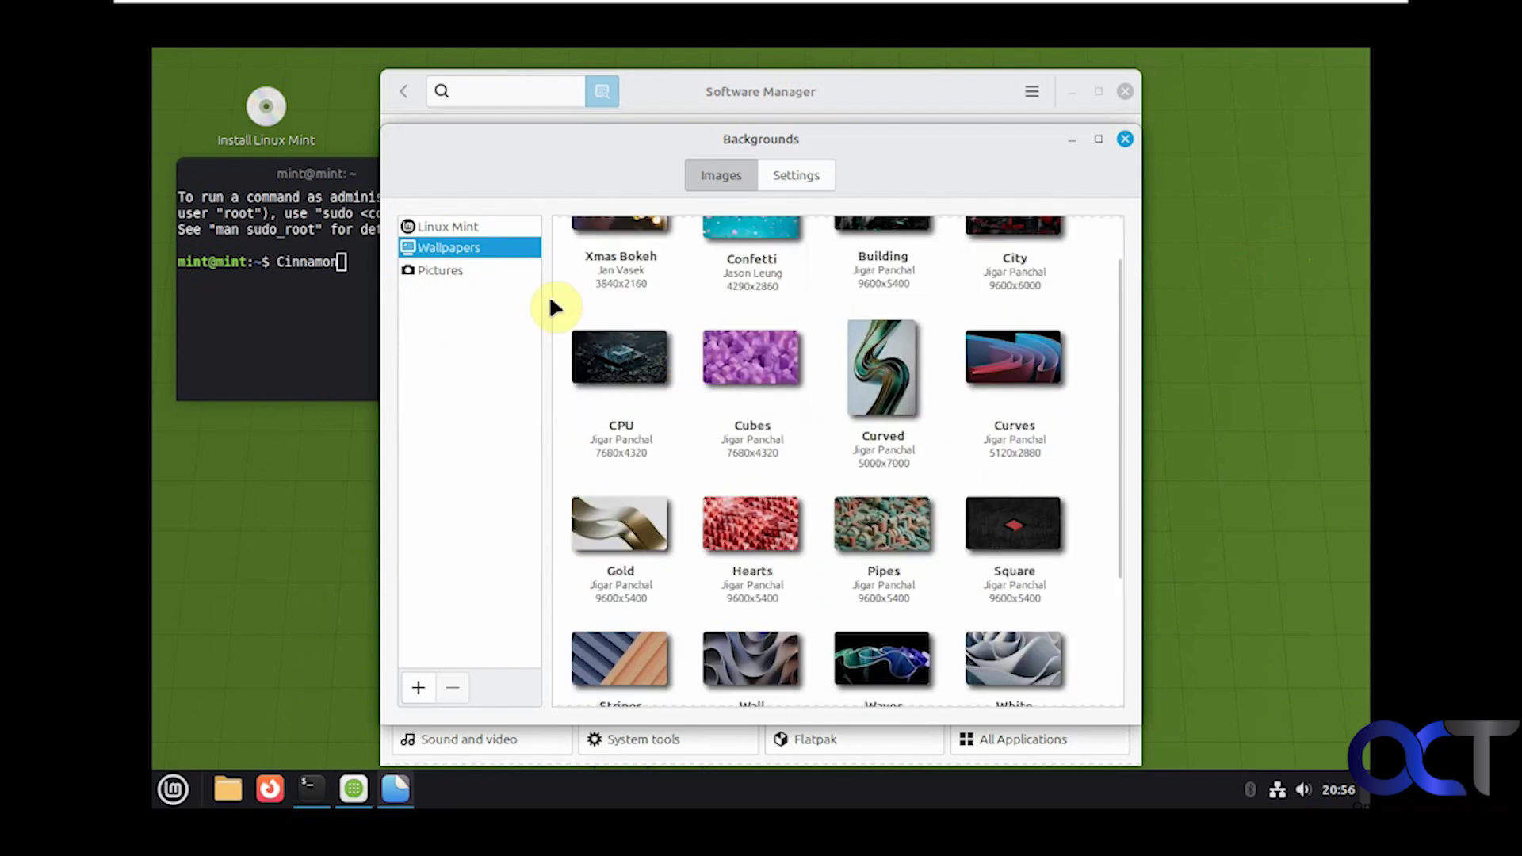
{"action": "left_click", "coordinate": [441, 272]}
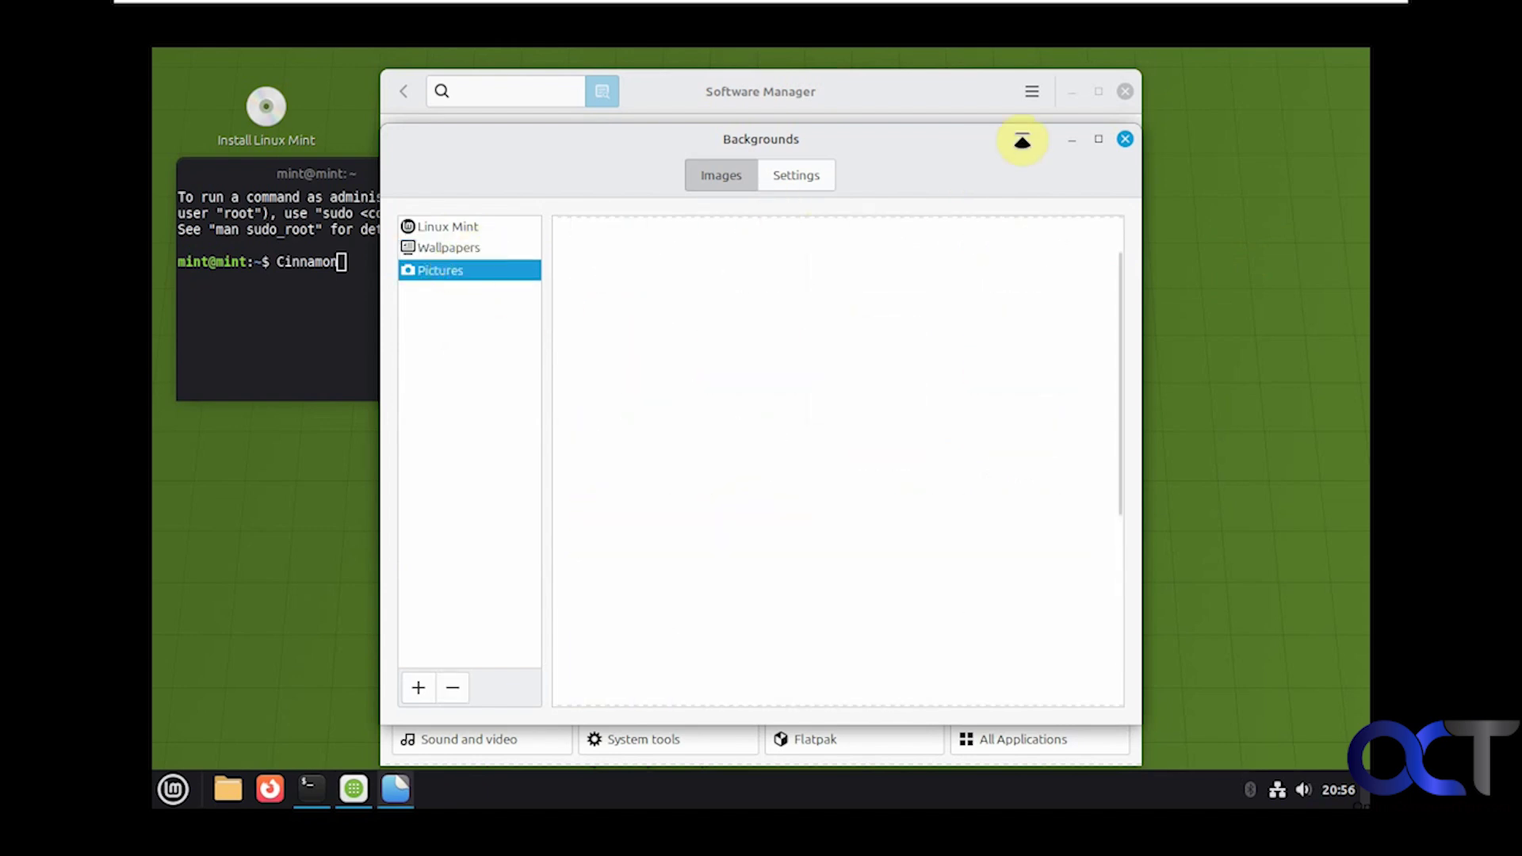
{"action": "left_click", "coordinate": [1125, 92]}
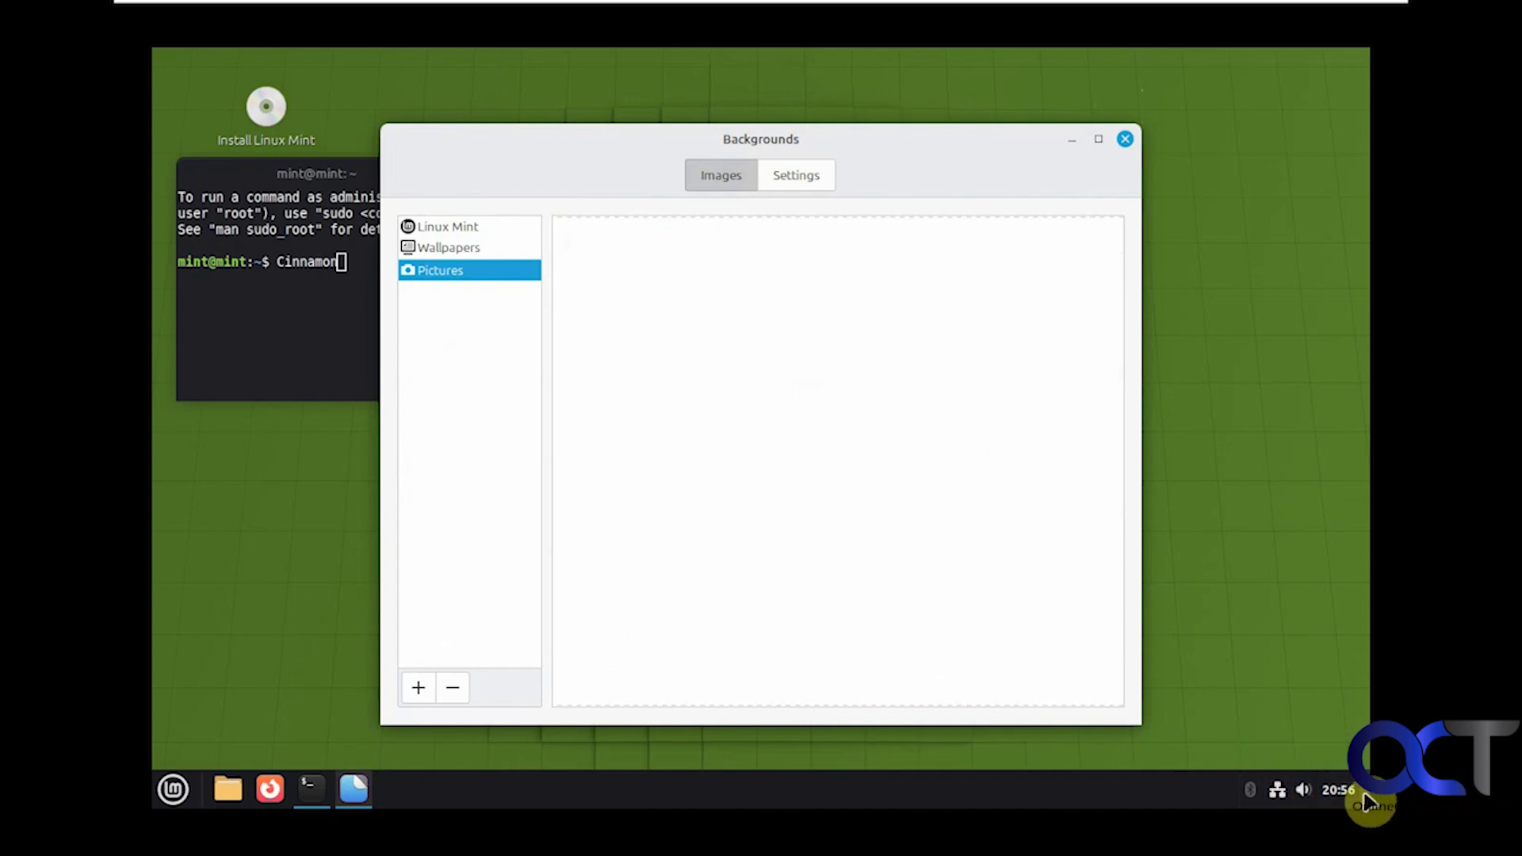
{"action": "left_click", "coordinate": [1124, 140]}
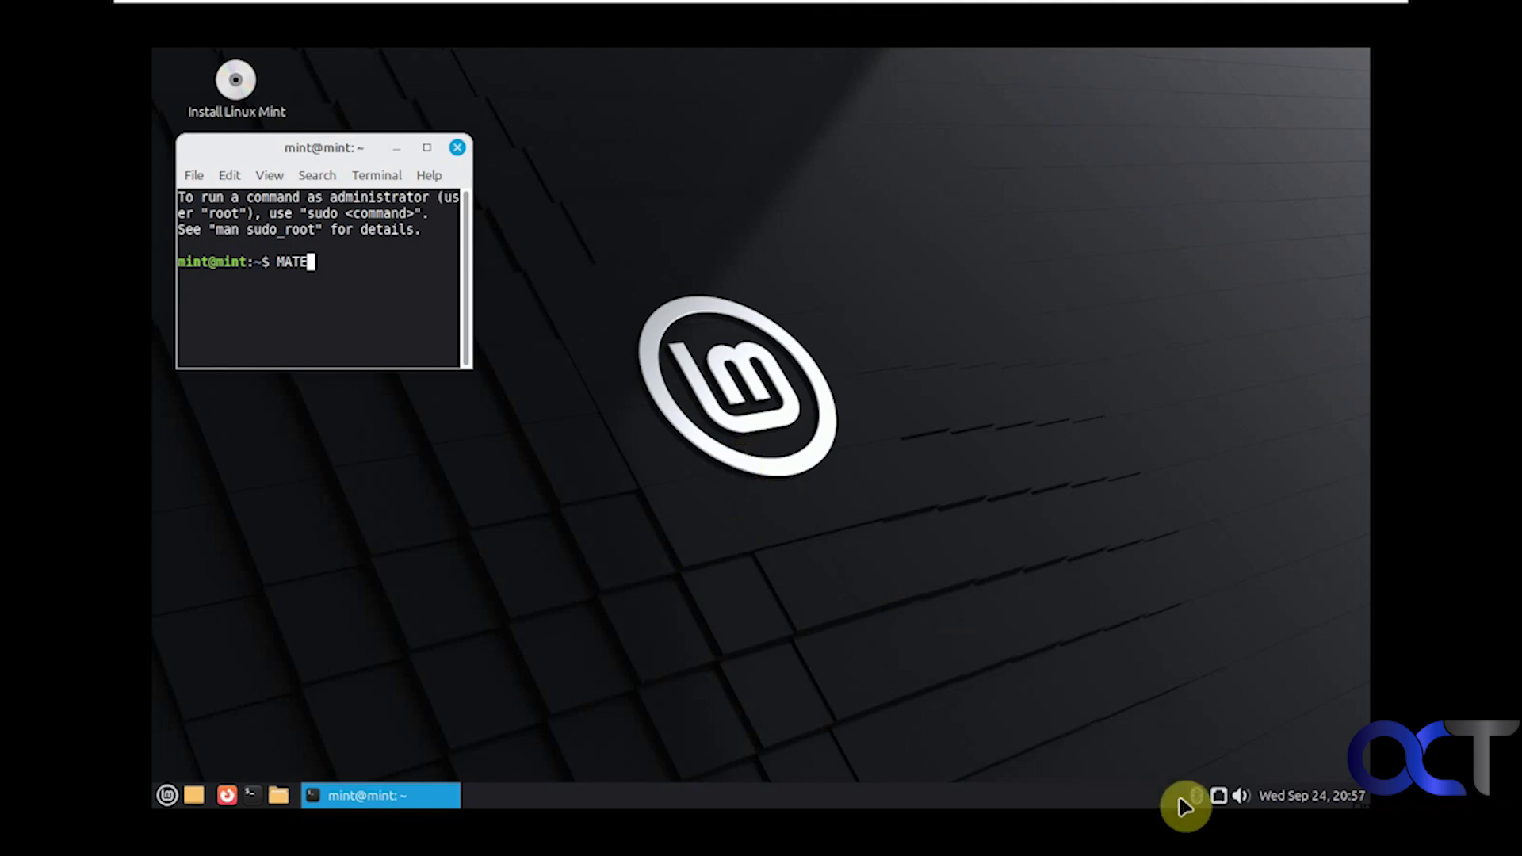
Step: Dismiss the bottom panel menu and bring up the desktop's context menu with folder, launcher and background options
{"action": "right_click", "coordinate": [949, 808]}
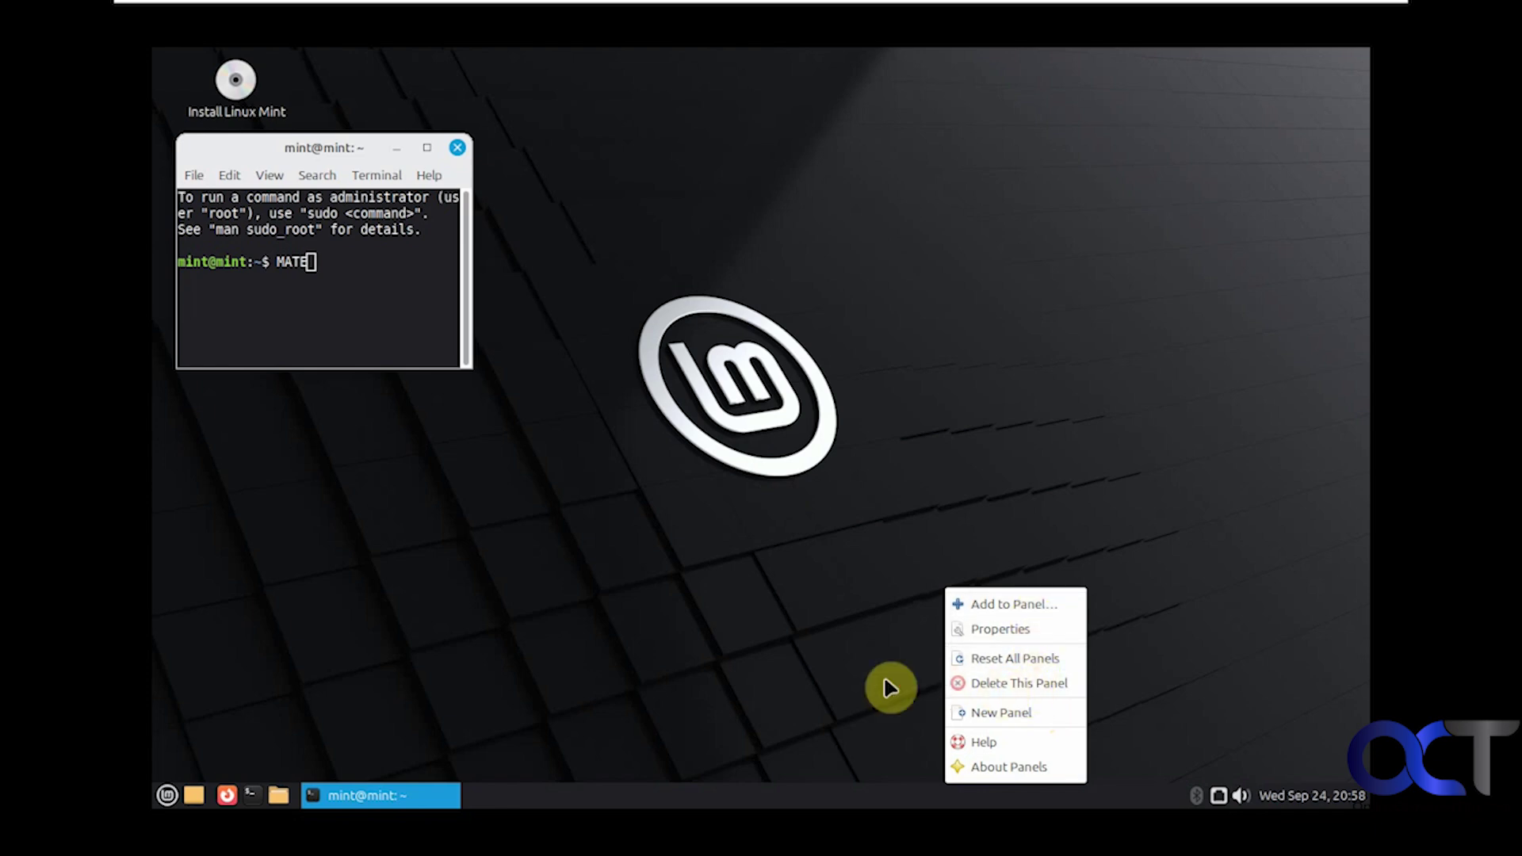
{"action": "left_click", "coordinate": [797, 601]}
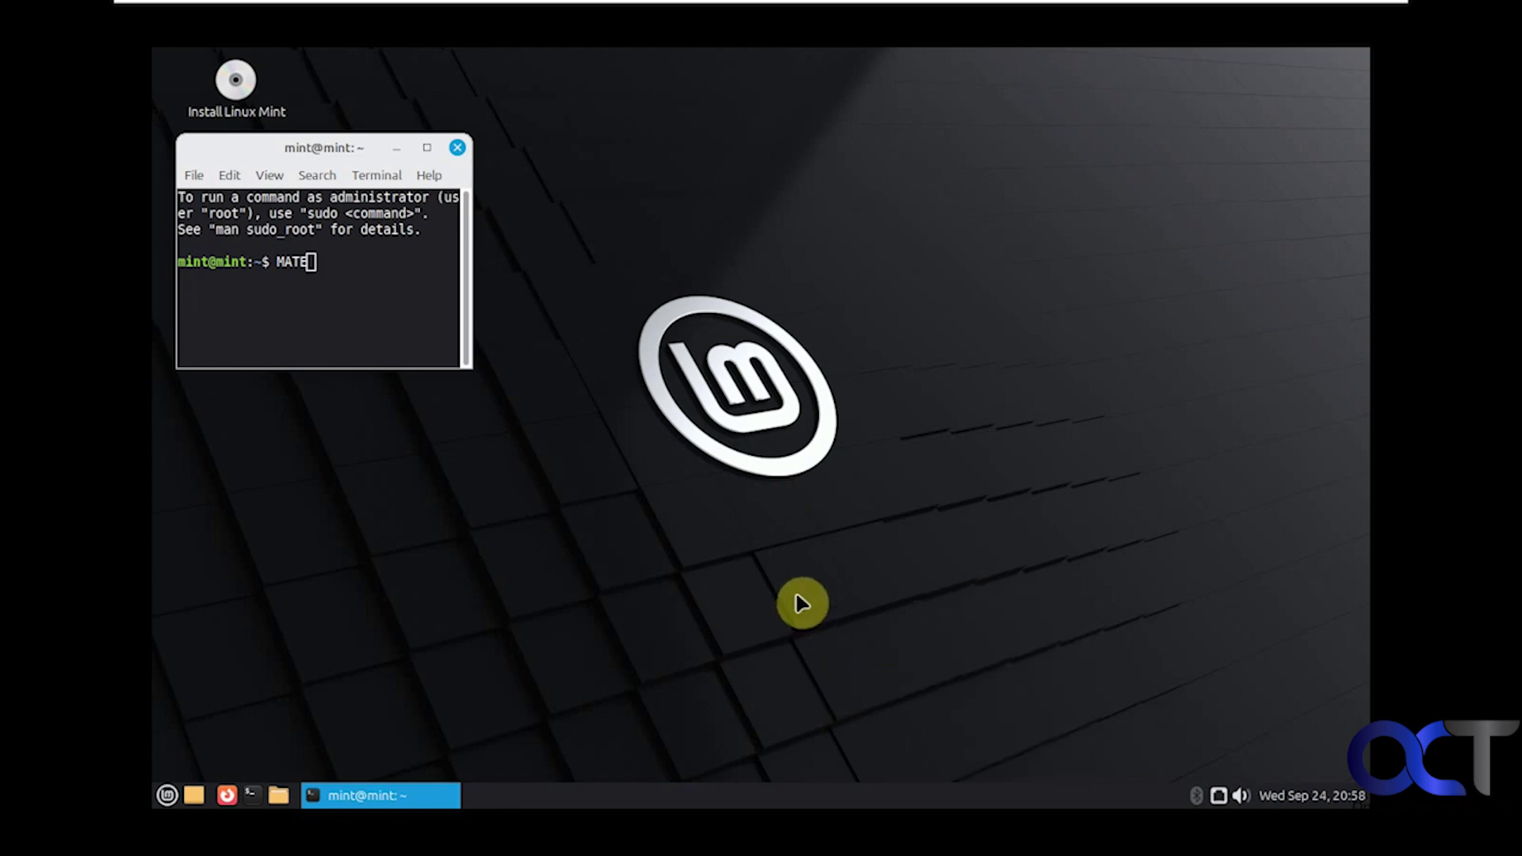
{"action": "right_click", "coordinate": [796, 595]}
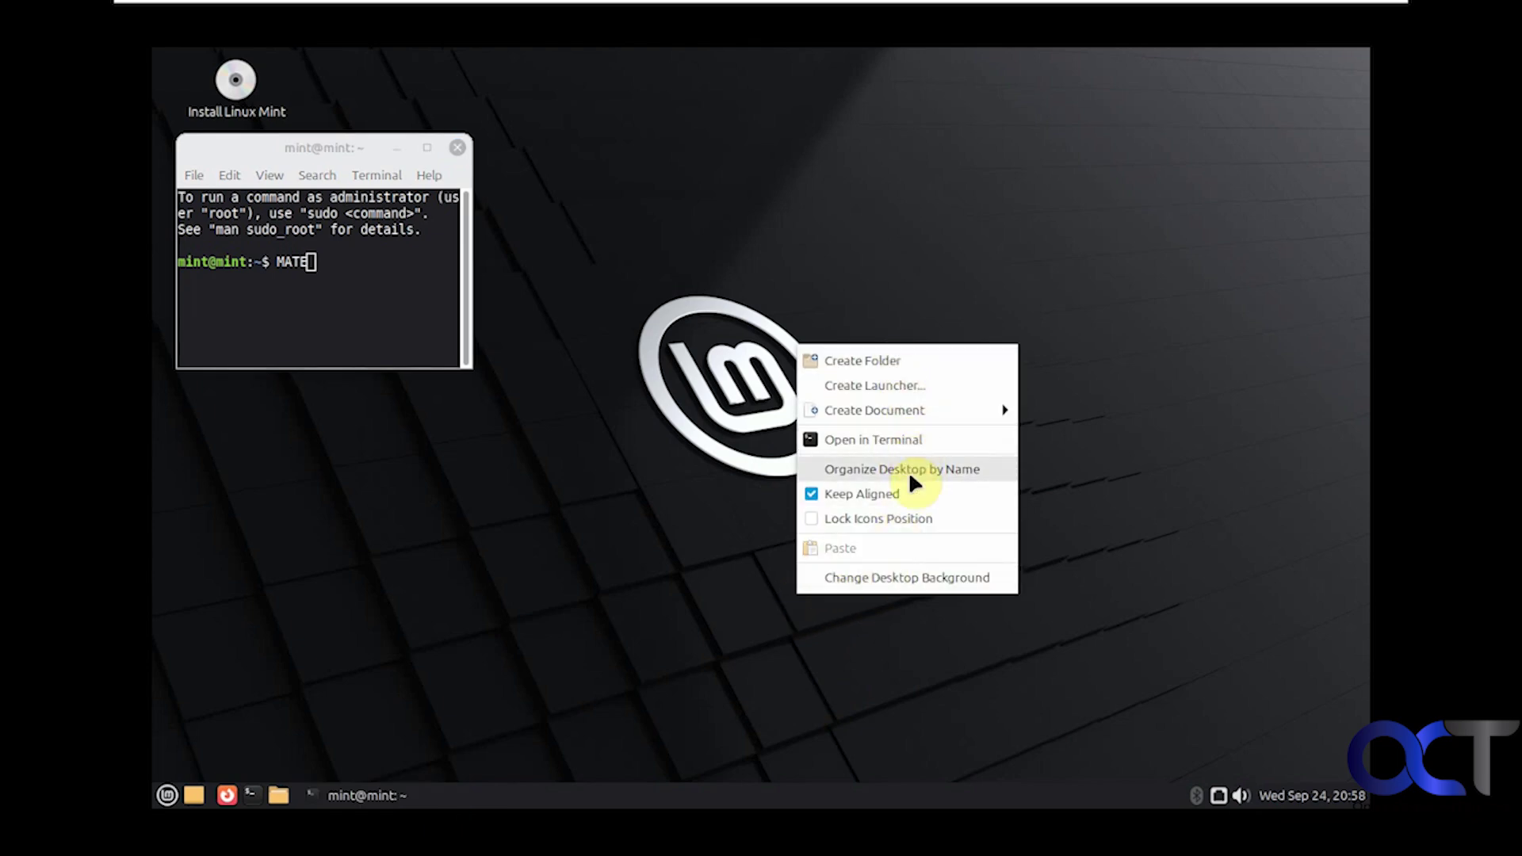
Step: Browse the Appearance preferences' Fonts, Interface, Theme and Background tabs, then close it
{"action": "left_click", "coordinate": [904, 573]}
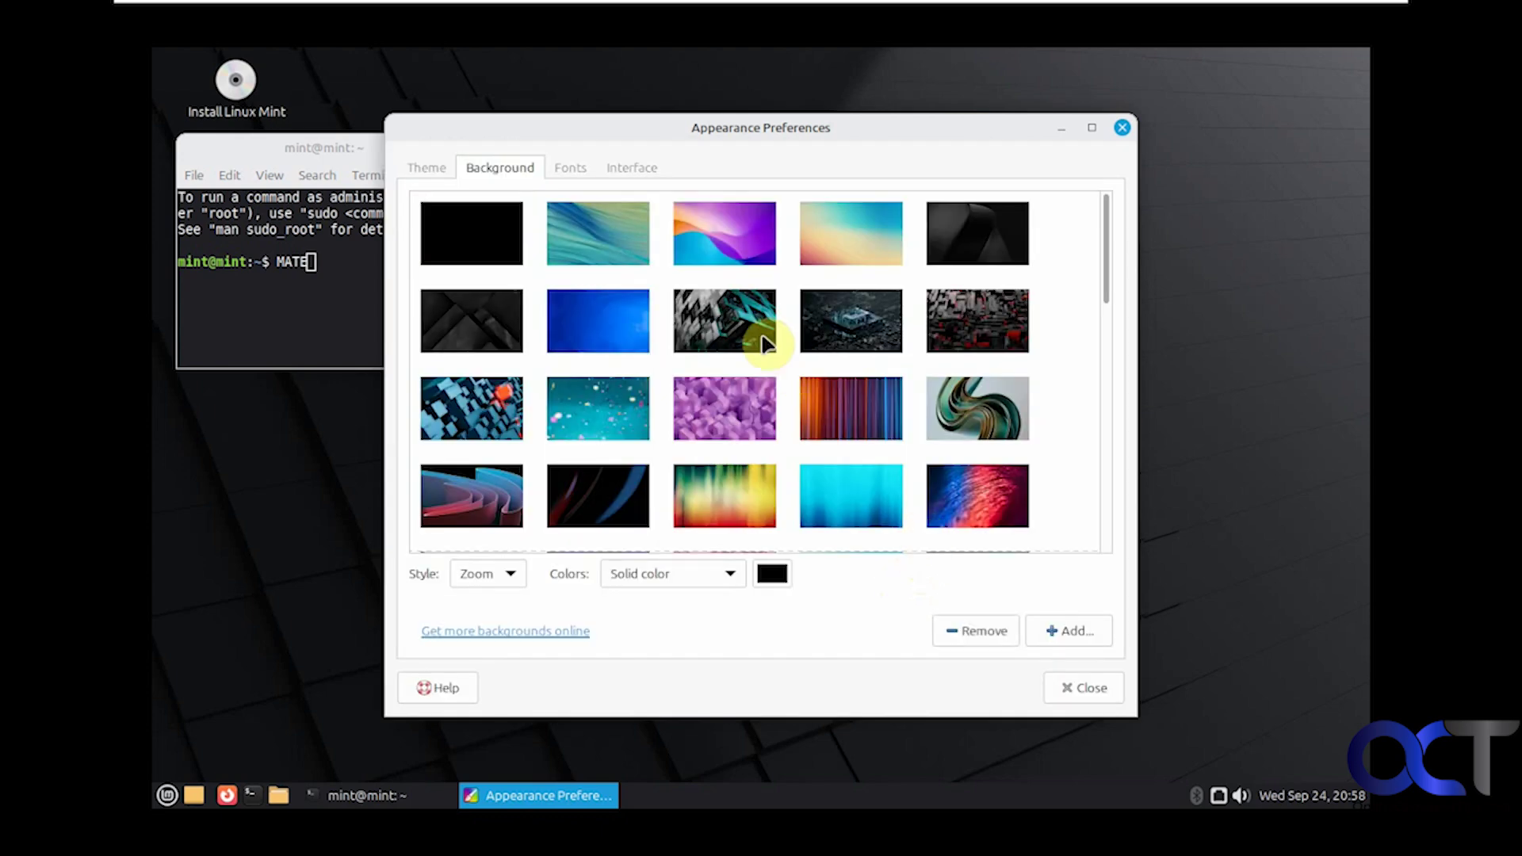
{"action": "left_click", "coordinate": [572, 166]}
{"action": "left_click", "coordinate": [626, 169]}
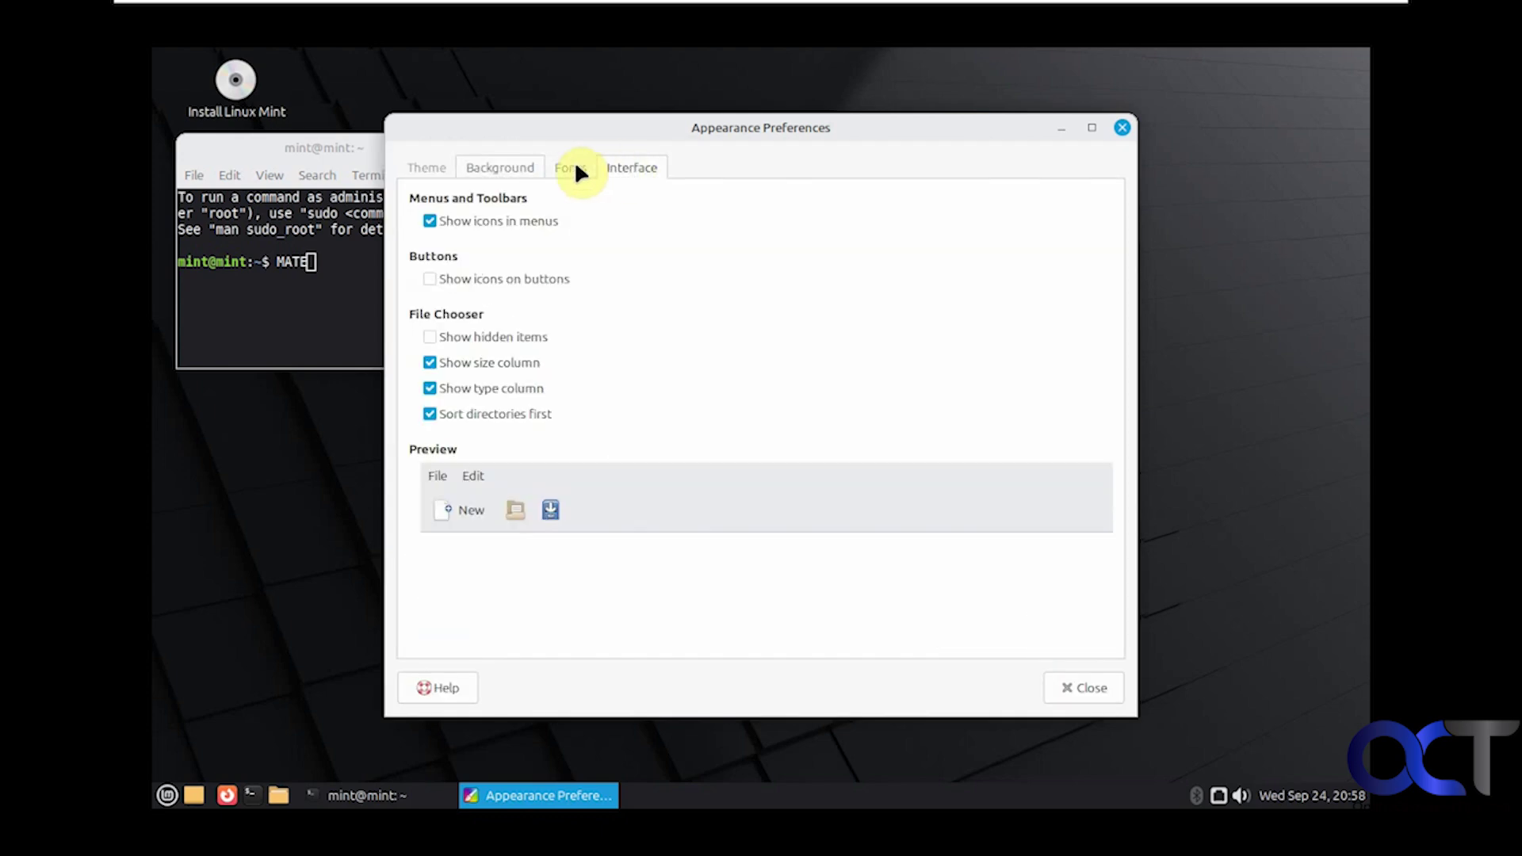
{"action": "left_click", "coordinate": [427, 170]}
{"action": "left_click", "coordinate": [493, 171]}
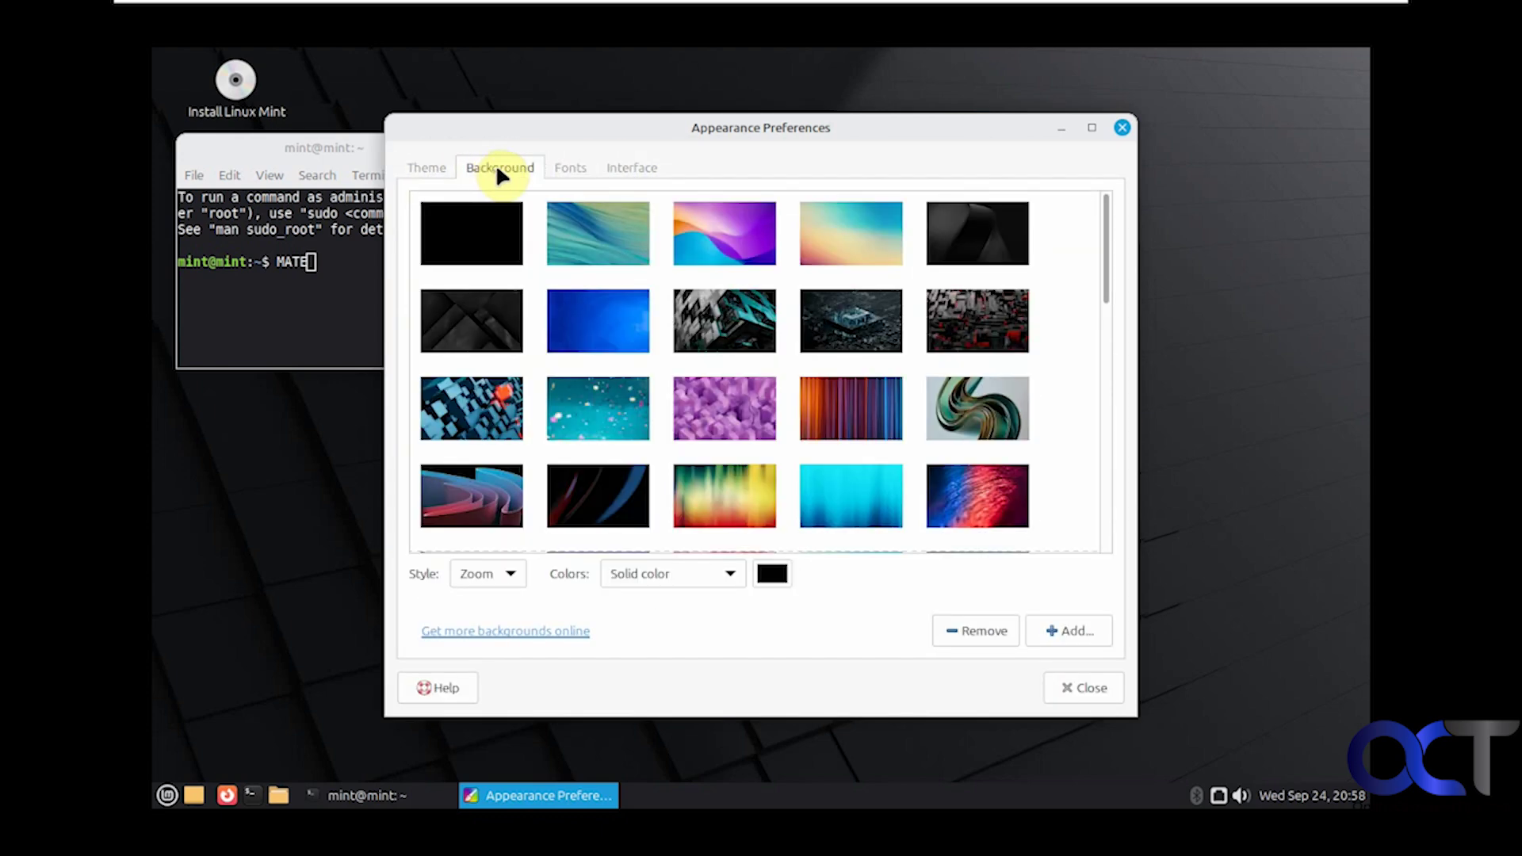
{"action": "left_click", "coordinate": [1120, 130]}
Step: Launch the Software Manager from the menu and minimize it
{"action": "left_click", "coordinate": [168, 796]}
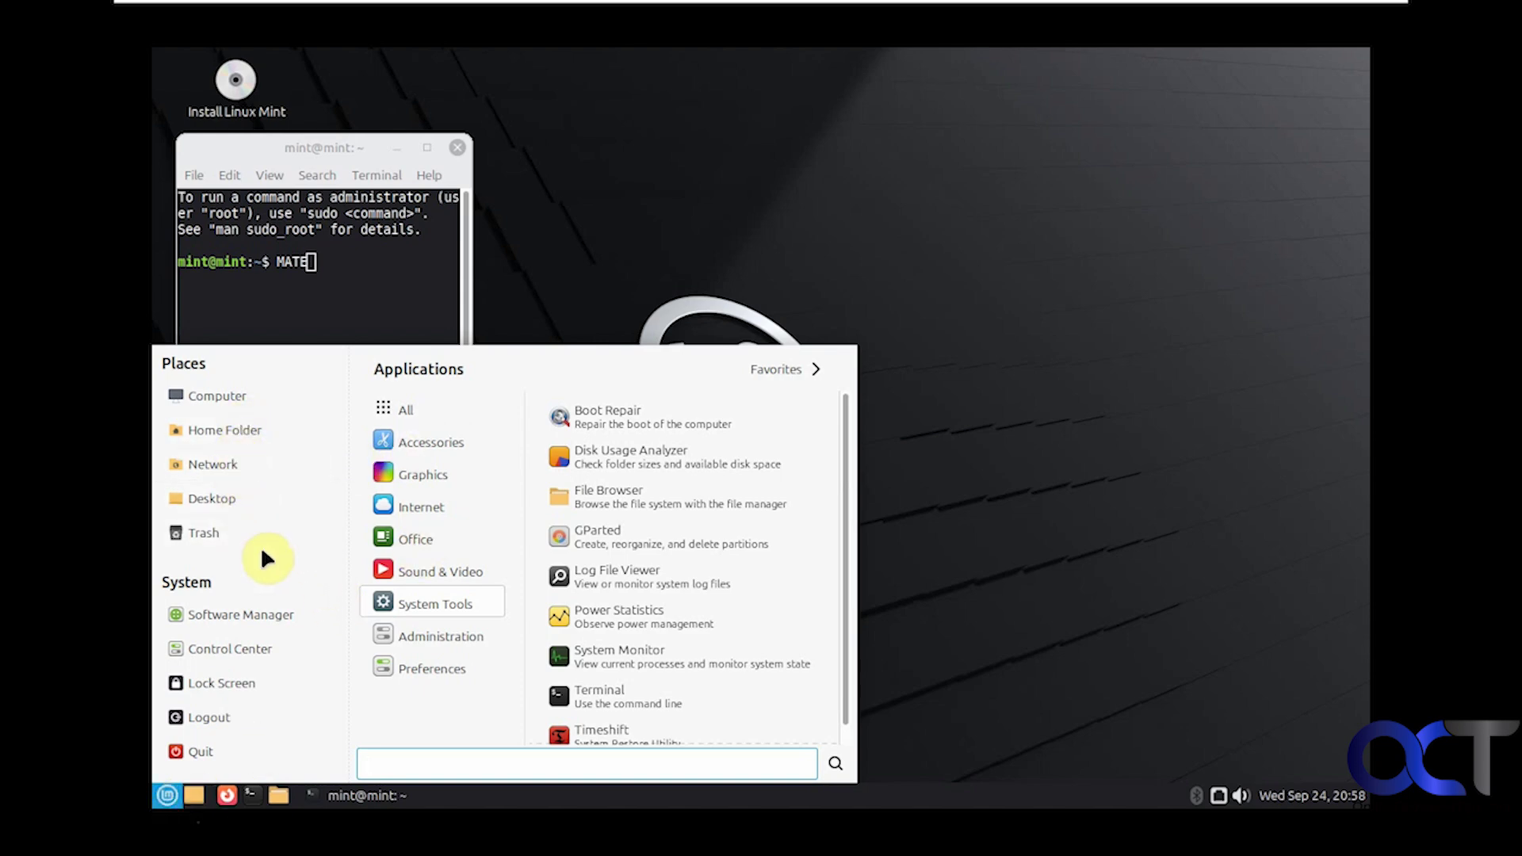
{"action": "left_click", "coordinate": [254, 615]}
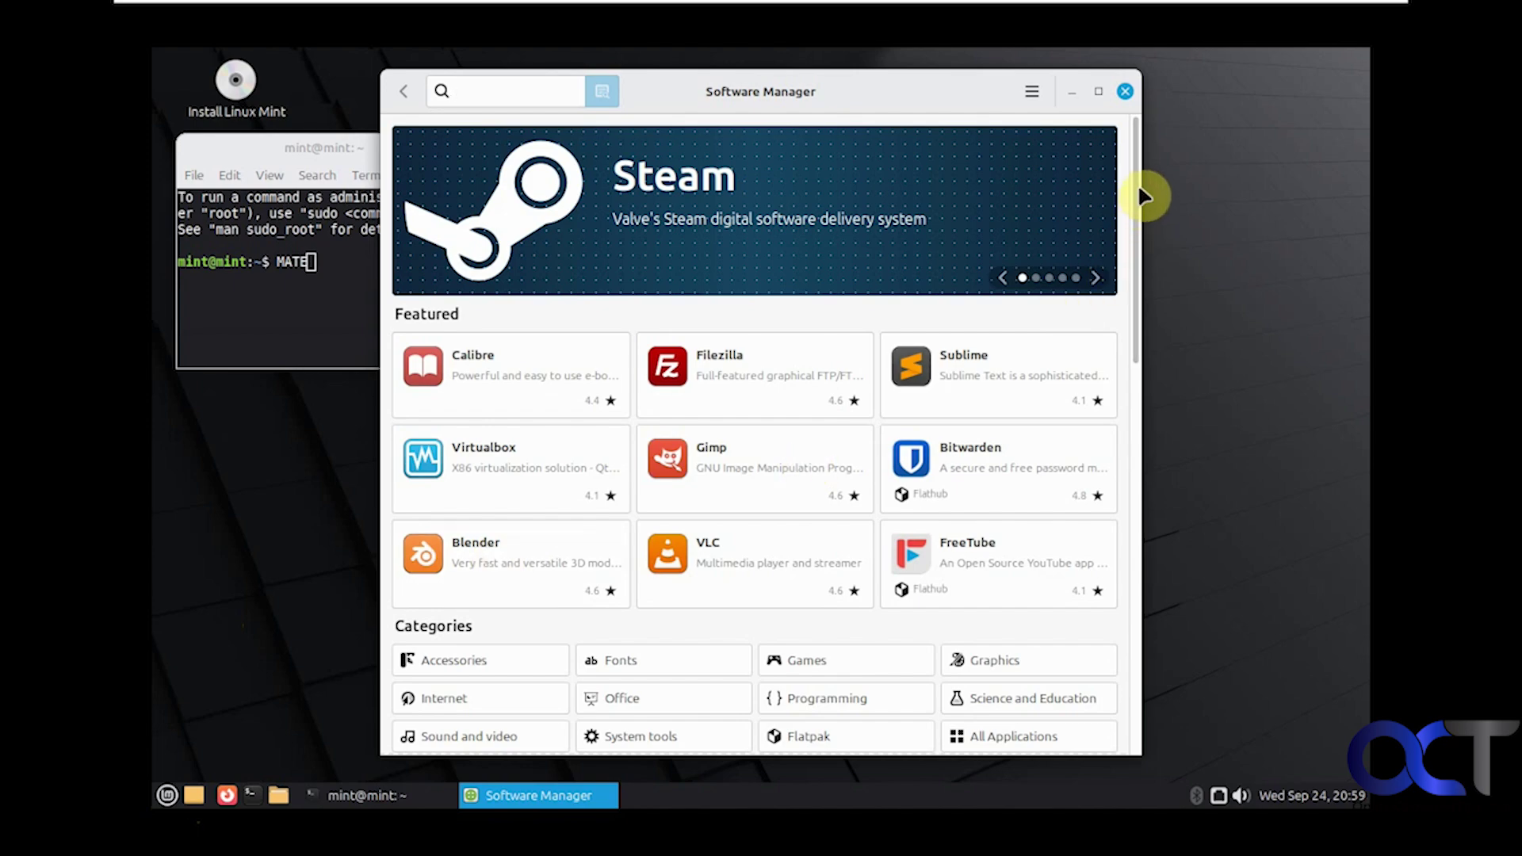
{"action": "left_click_drag", "start_coordinate": [1137, 186], "coordinate": [1144, 572]}
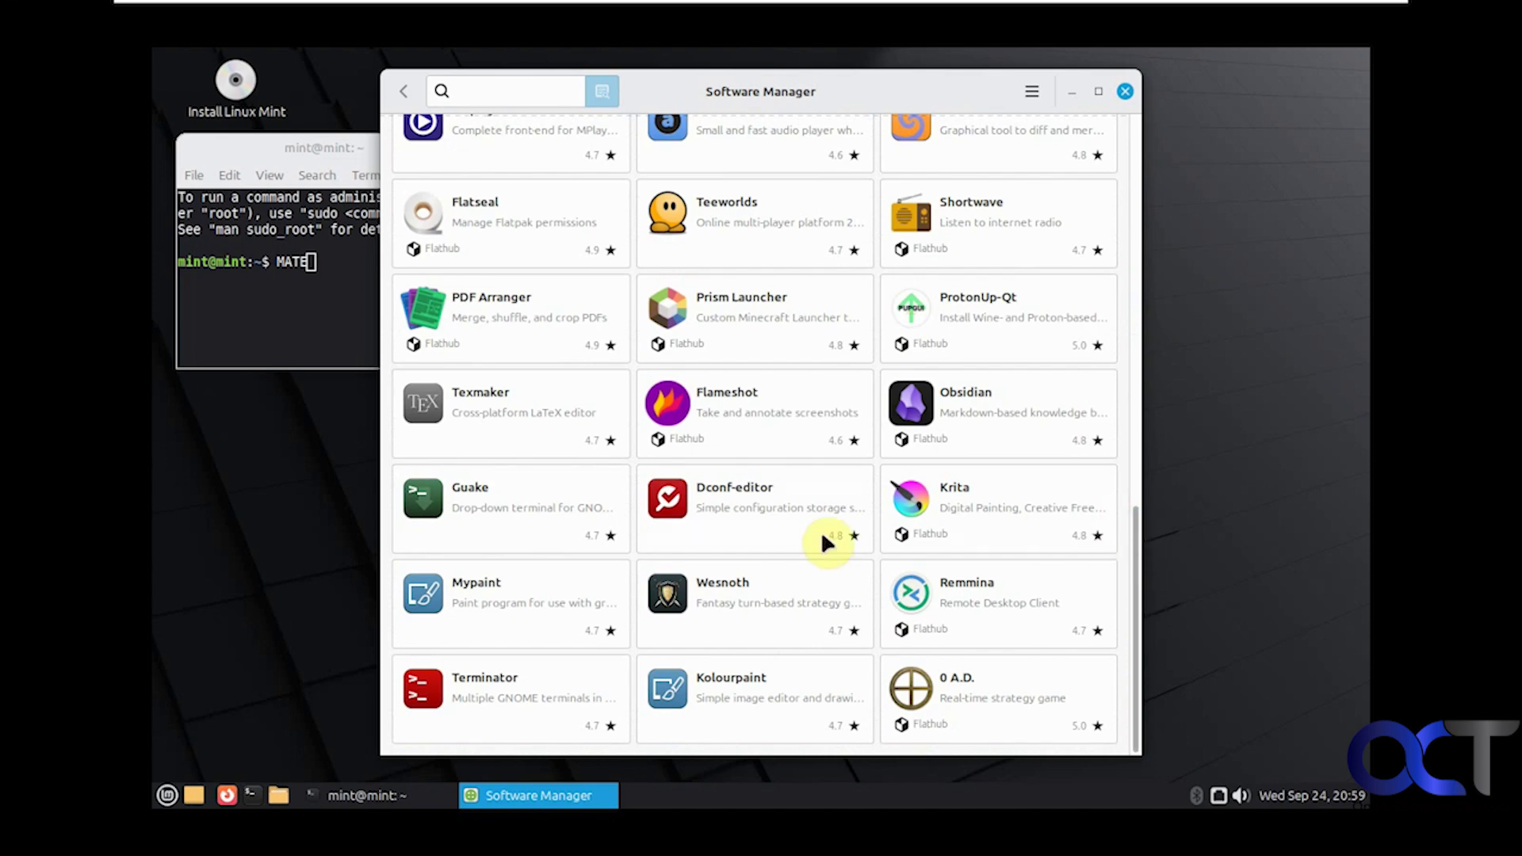
{"action": "left_click", "coordinate": [1071, 93]}
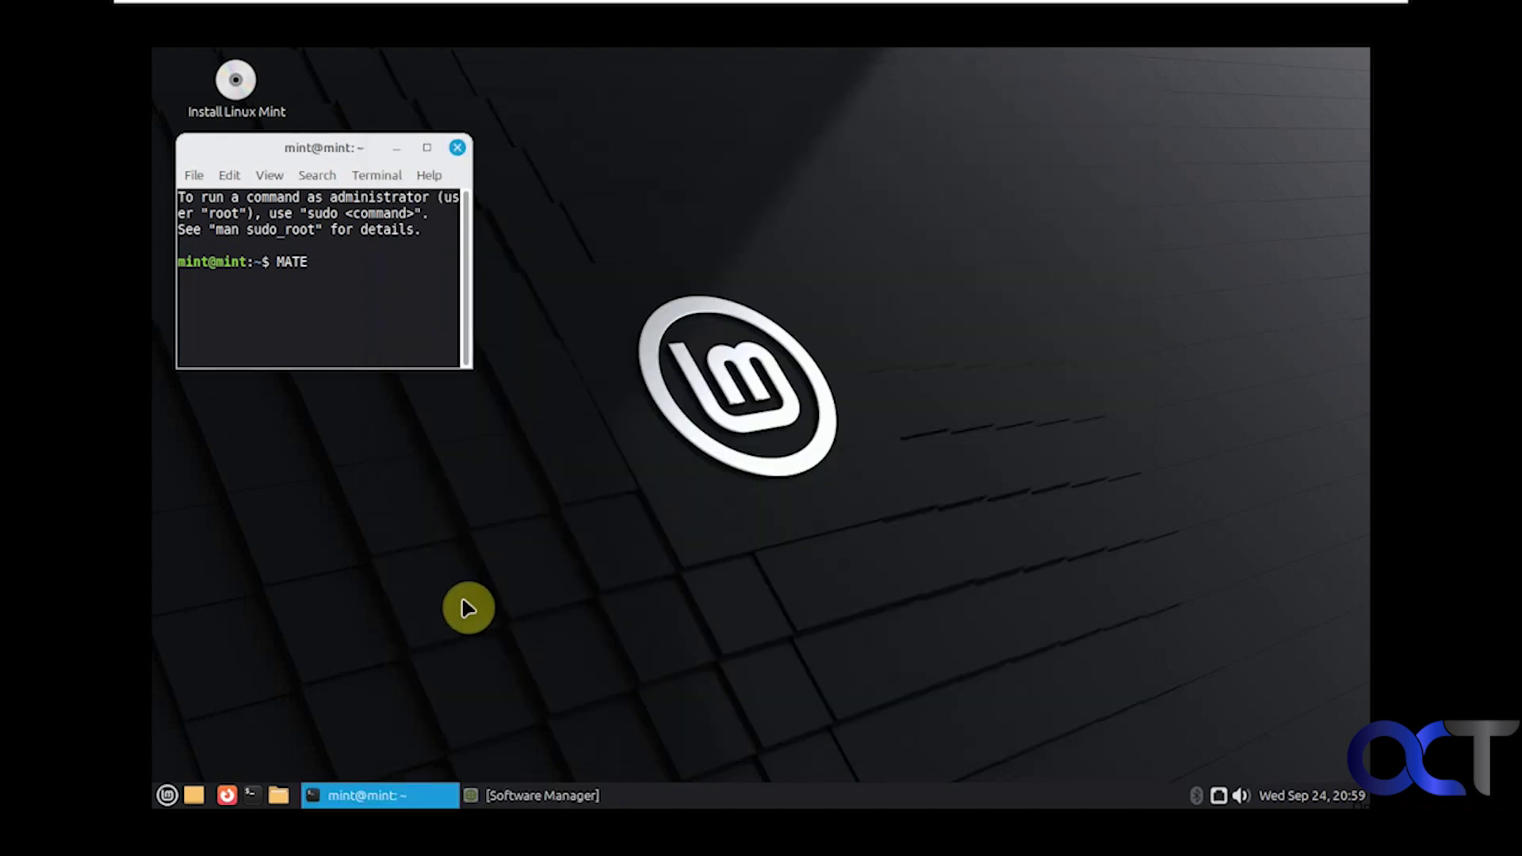
Step: Browse the menu's All applications list, then close the menu
{"action": "left_click", "coordinate": [170, 795]}
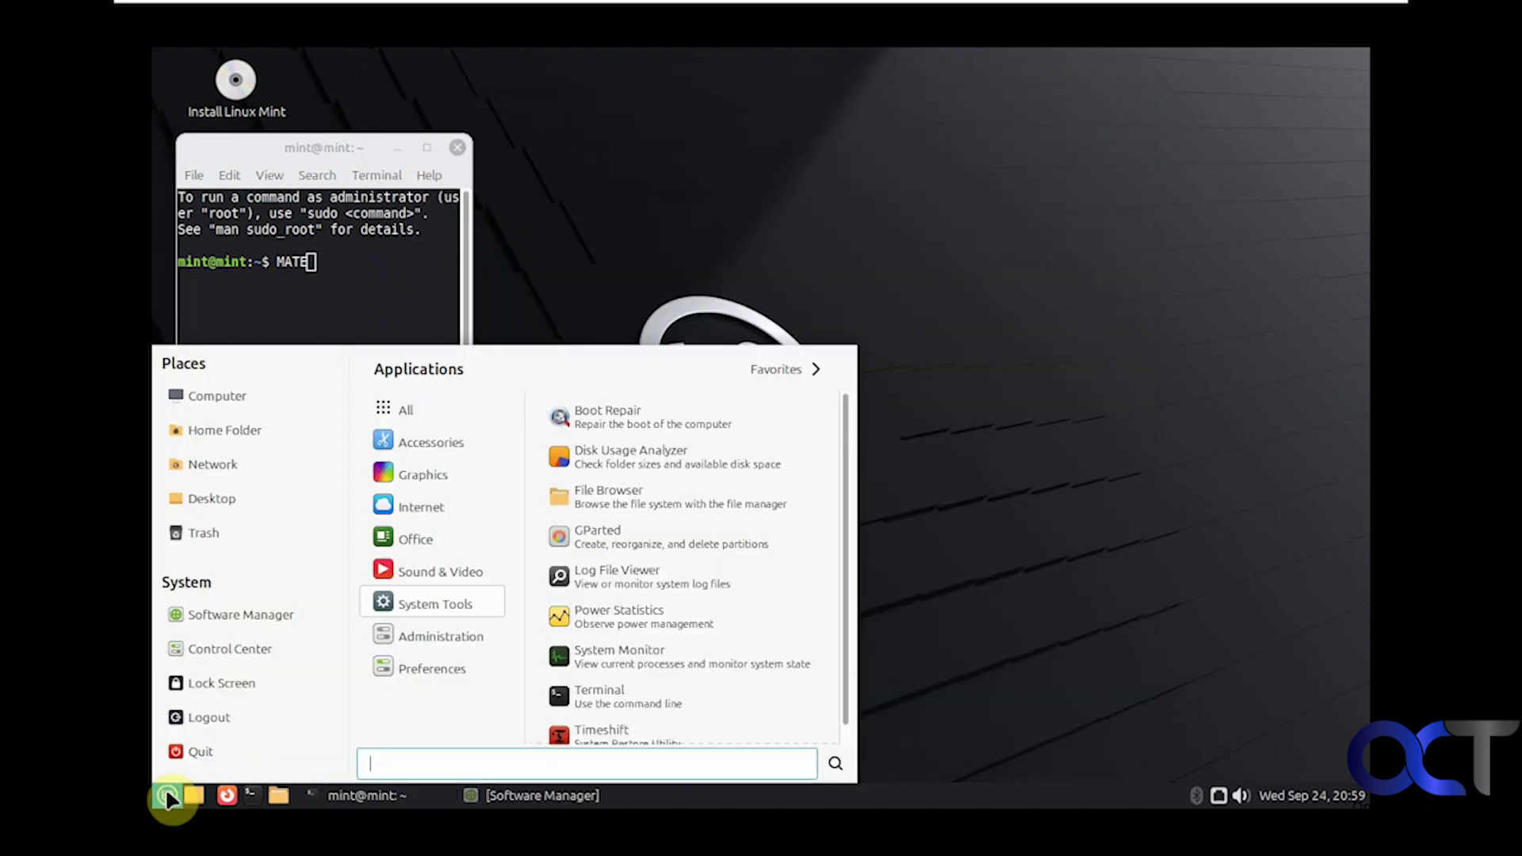
{"action": "left_click", "coordinate": [425, 406]}
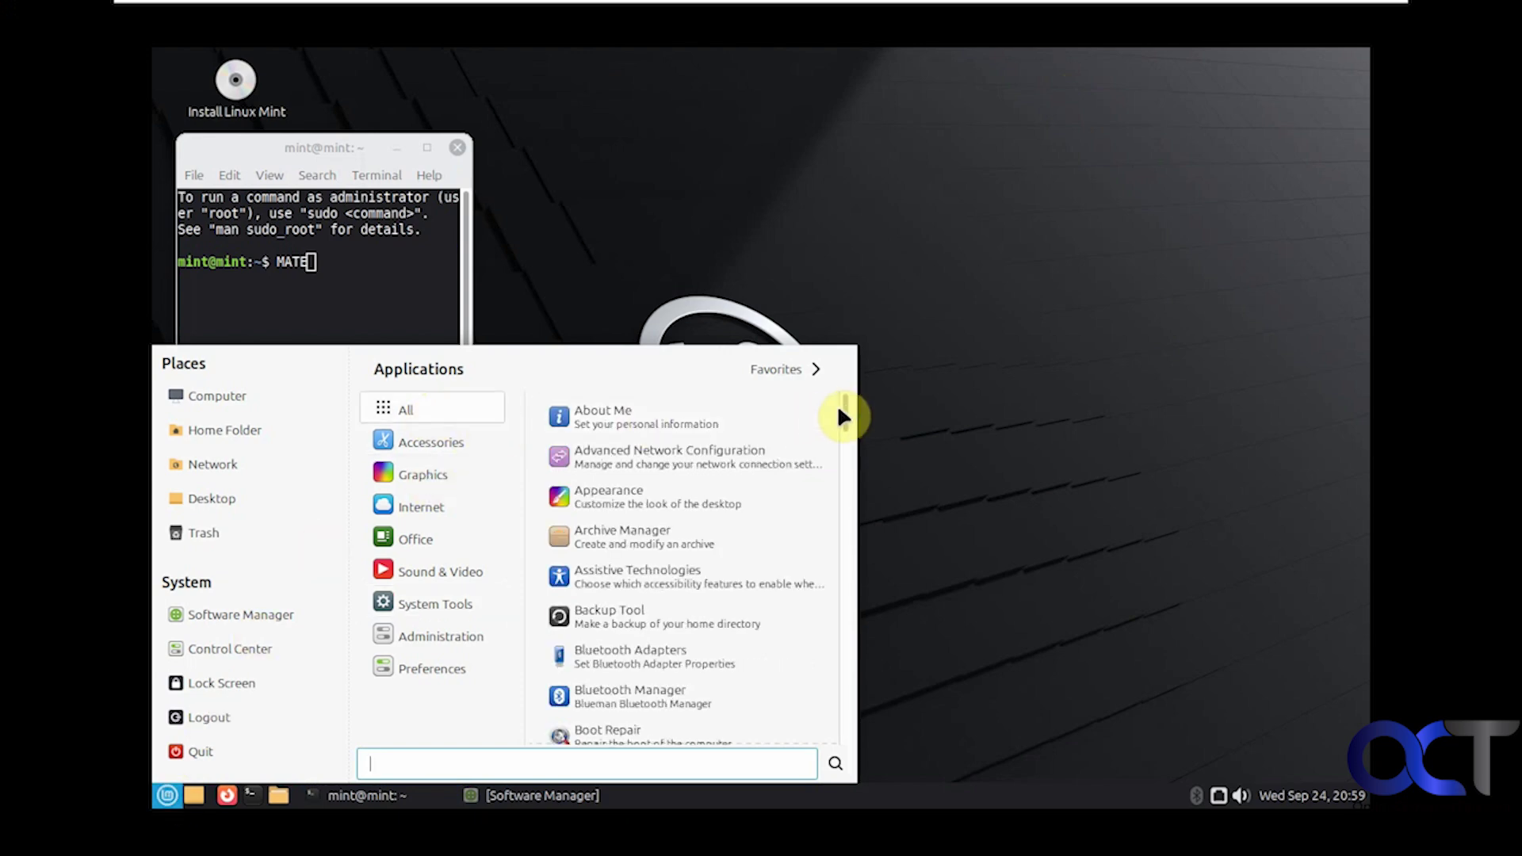
{"action": "left_click_drag", "start_coordinate": [849, 412], "coordinate": [847, 731]}
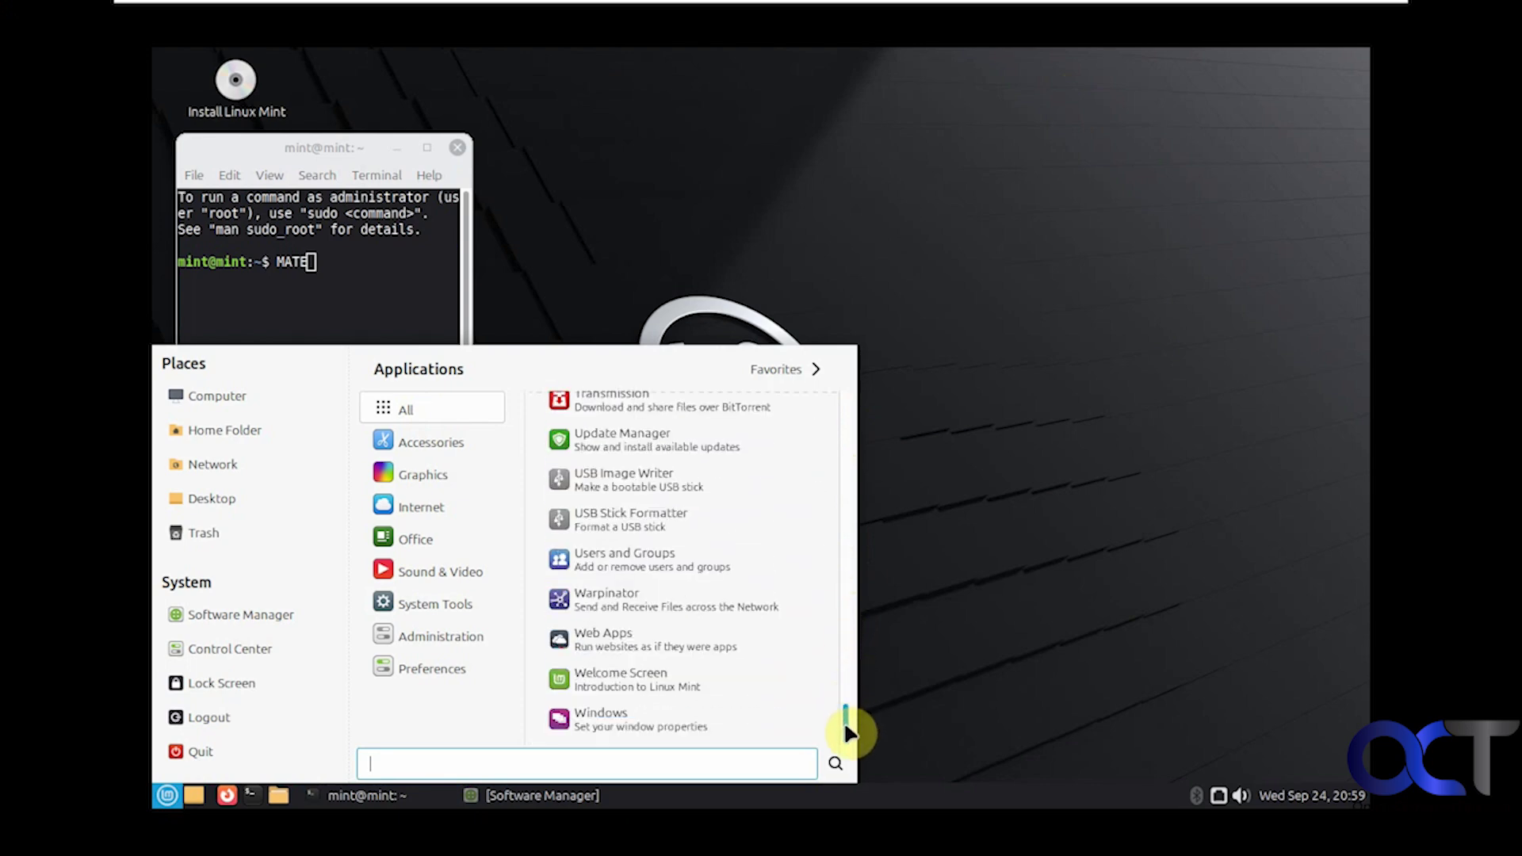
{"action": "left_click", "coordinate": [1007, 552]}
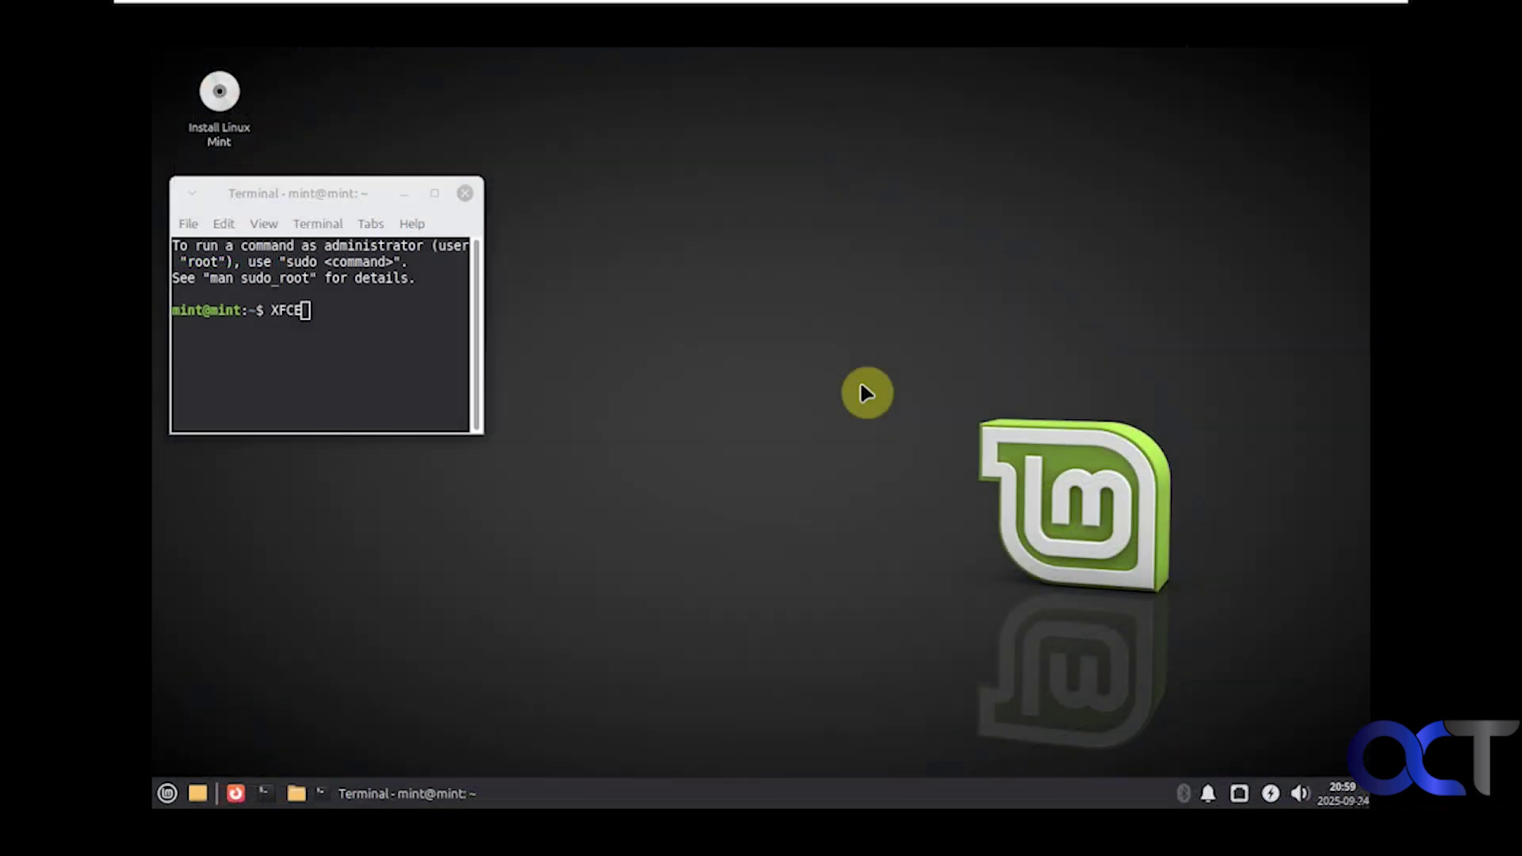
{"action": "right_click", "coordinate": [769, 404]}
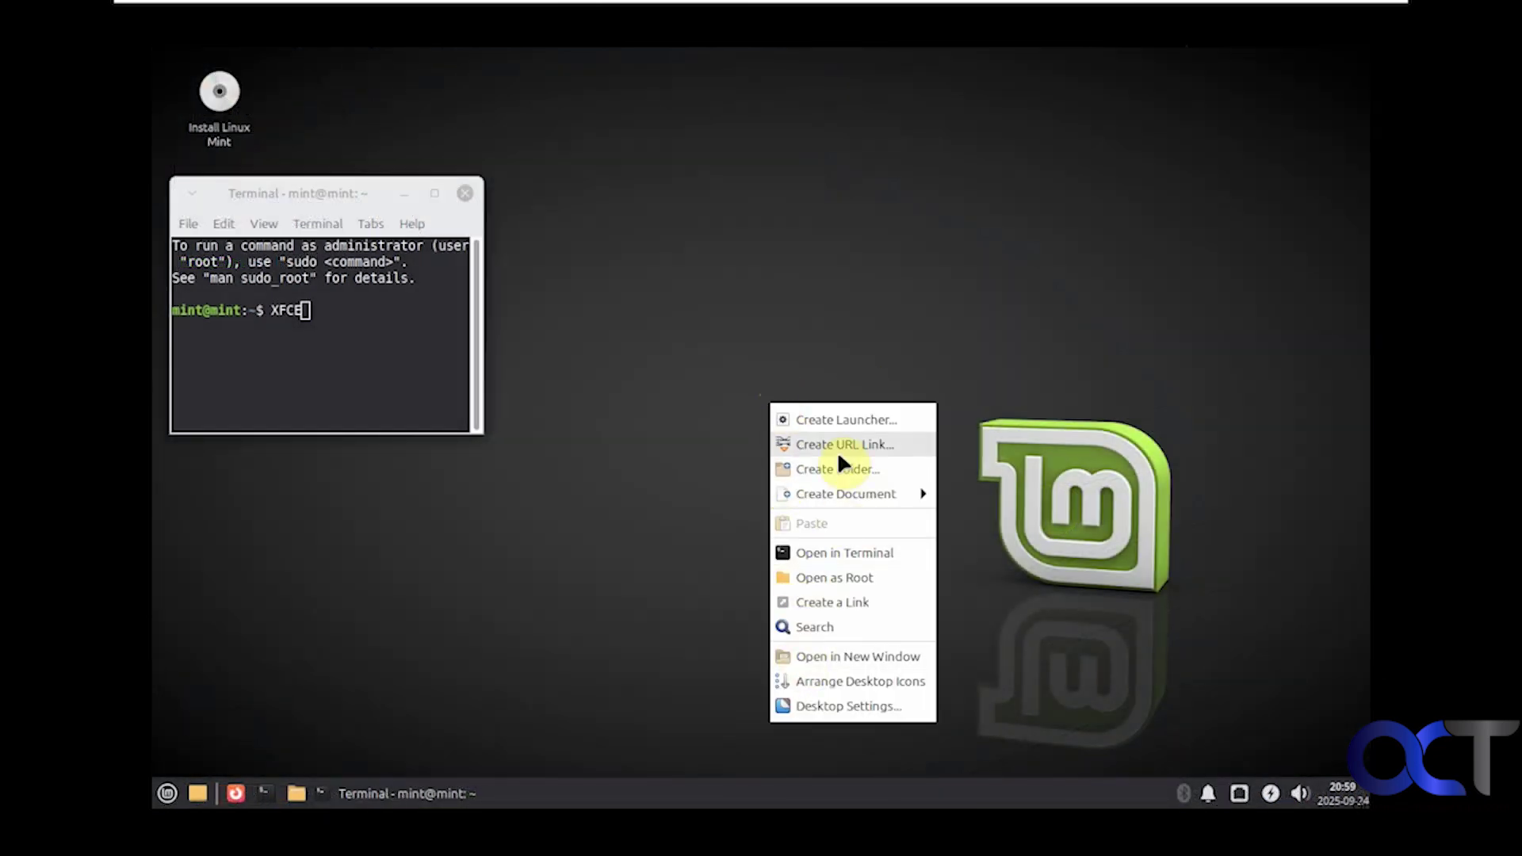
{"action": "left_click", "coordinate": [851, 704]}
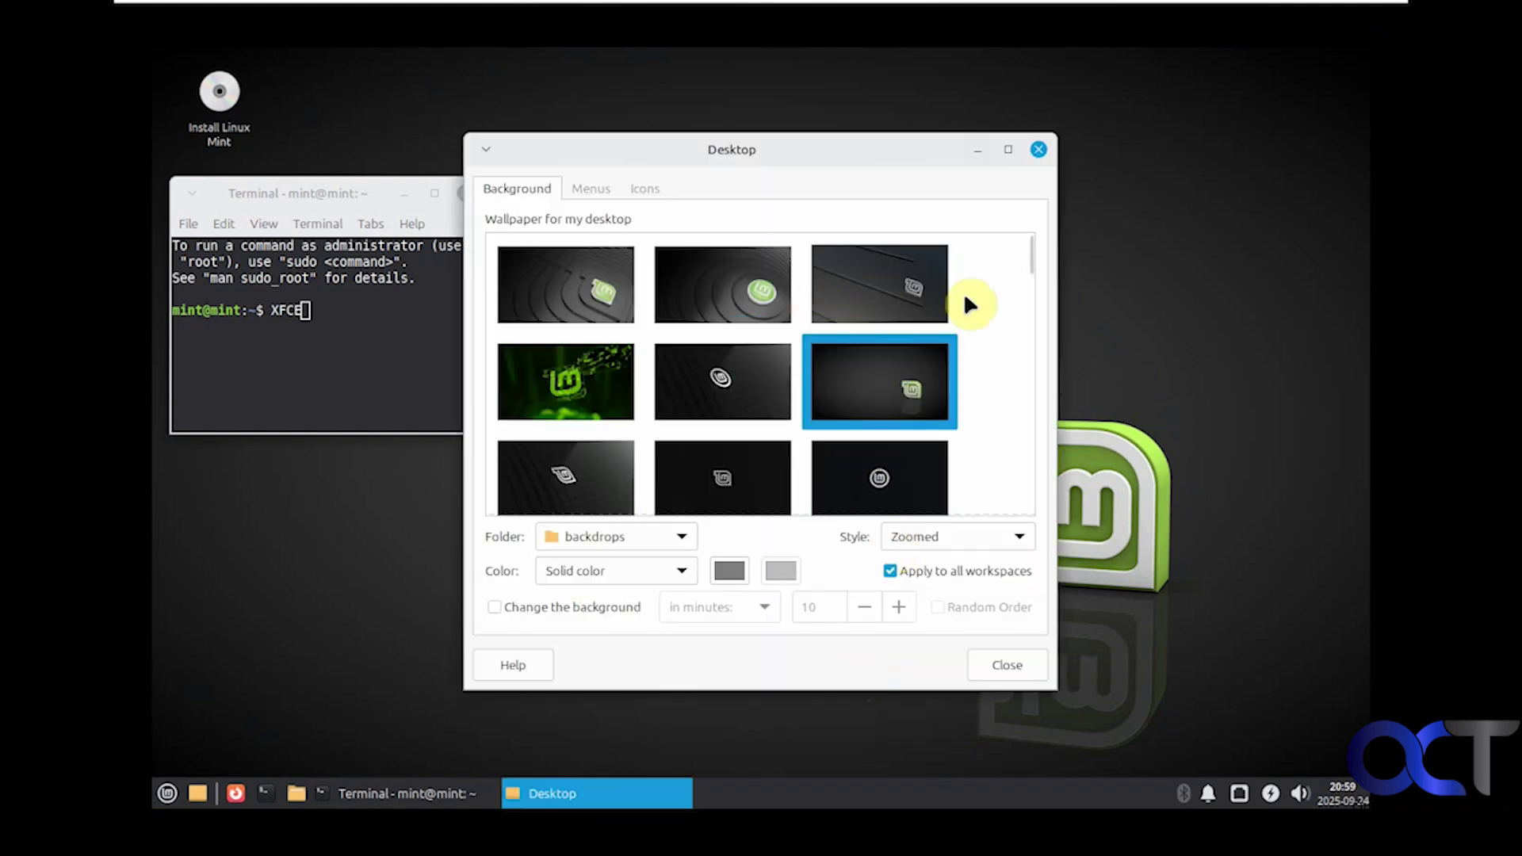
{"action": "left_click_drag", "start_coordinate": [1037, 269], "coordinate": [1036, 497]}
{"action": "left_click", "coordinate": [617, 188]}
{"action": "left_click", "coordinate": [644, 188]}
{"action": "left_click", "coordinate": [536, 188]}
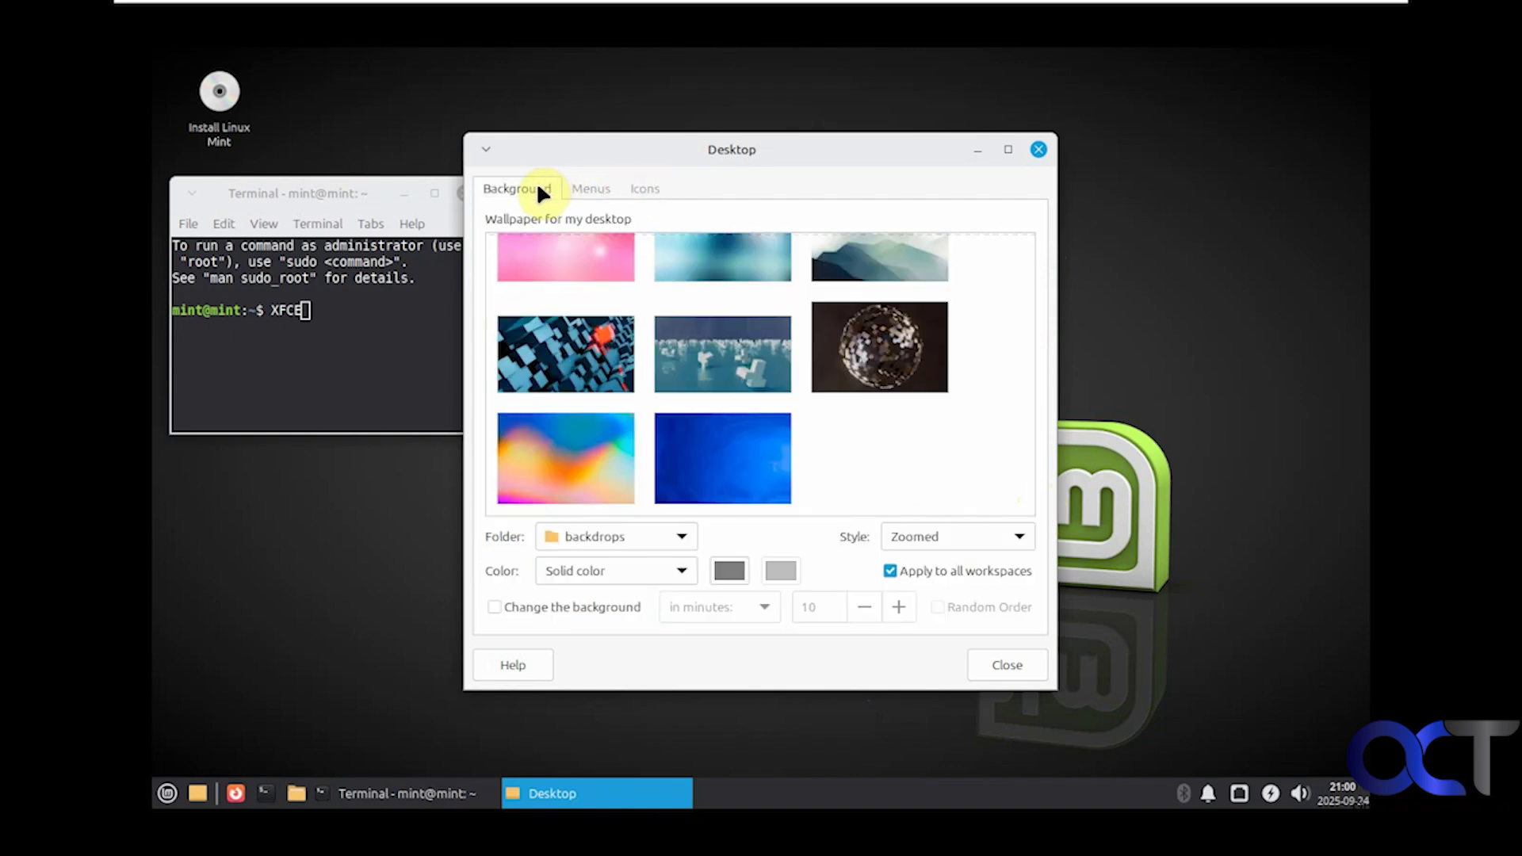
{"action": "left_click", "coordinate": [1038, 150]}
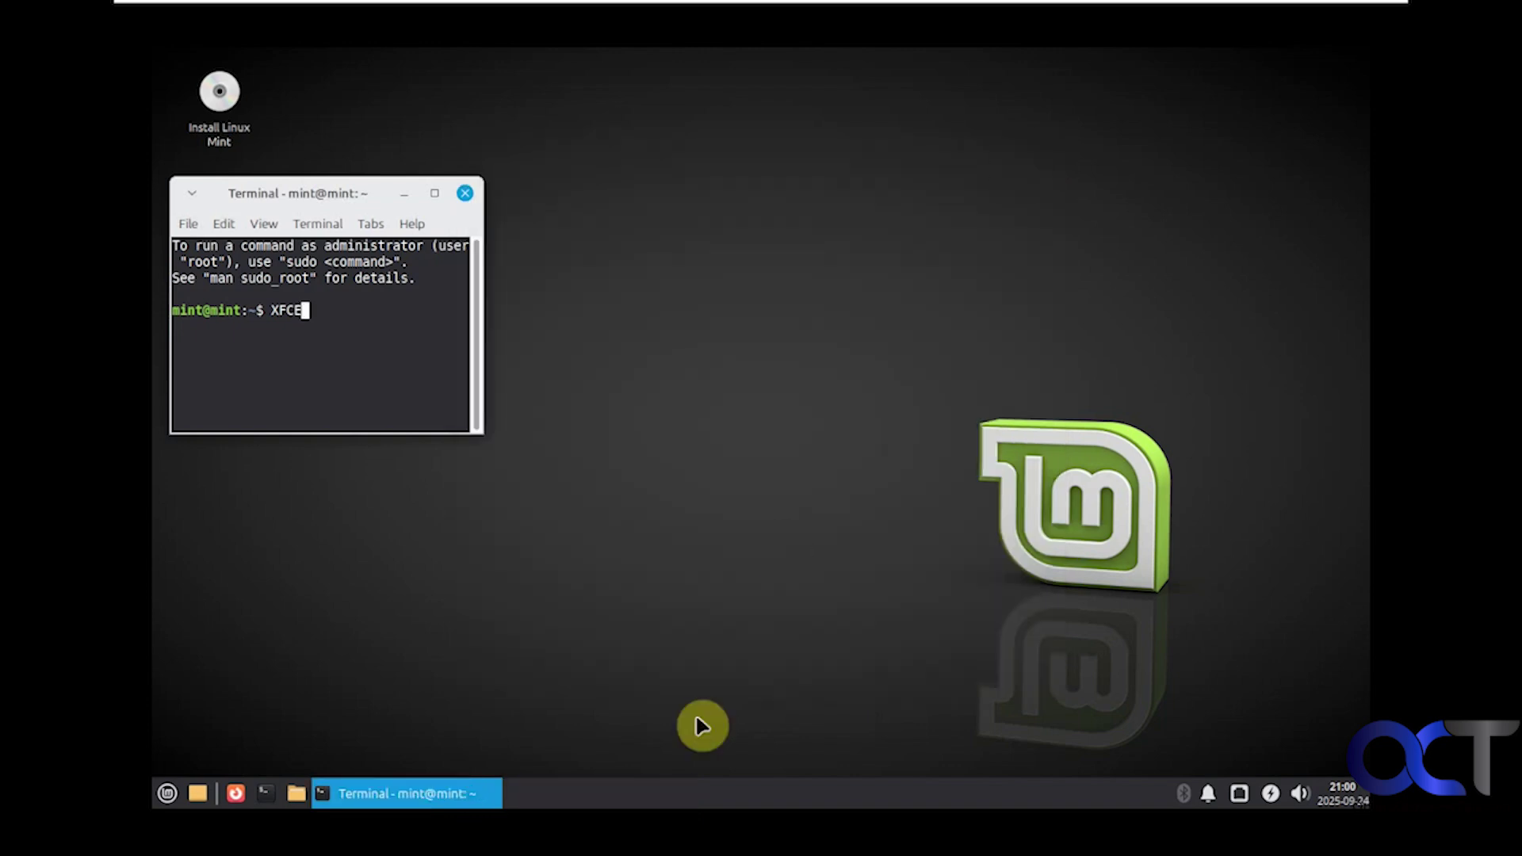
{"action": "right_click", "coordinate": [705, 794]}
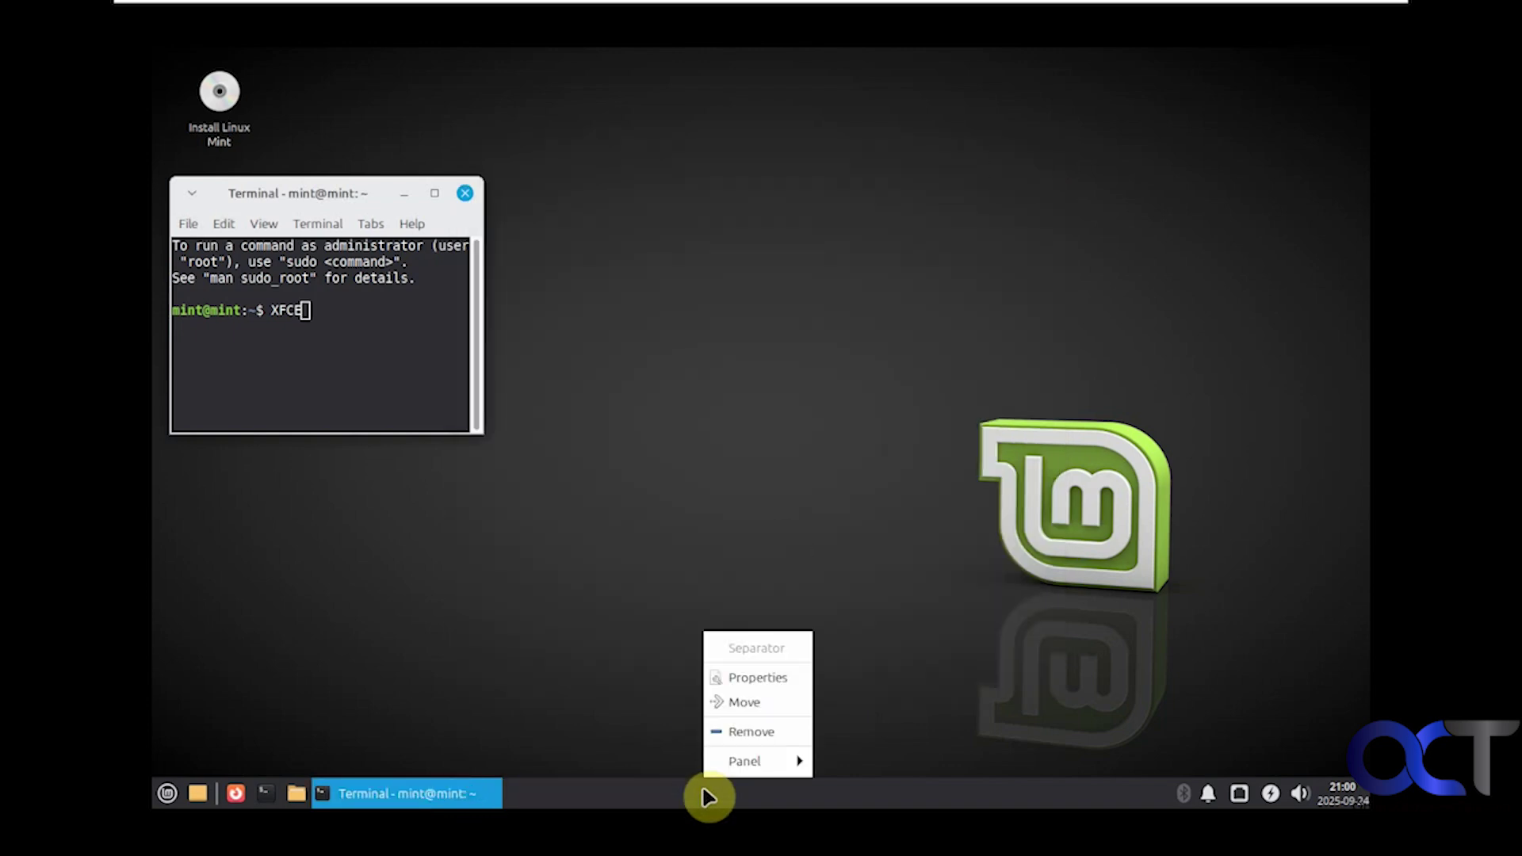
{"action": "mouse_move", "coordinate": [753, 761]}
{"action": "left_click", "coordinate": [546, 670]}
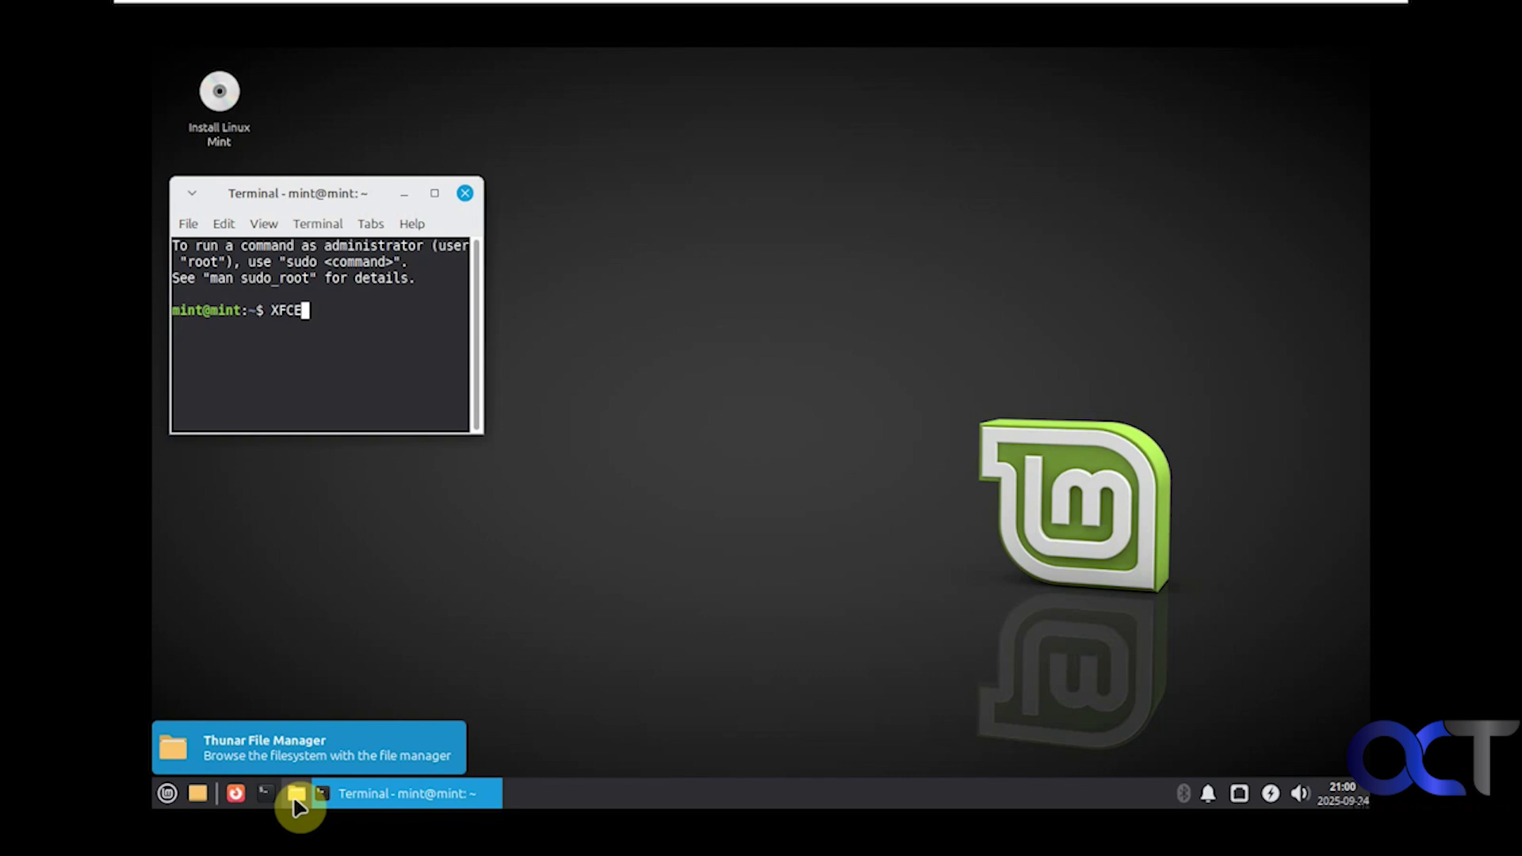
{"action": "left_click", "coordinate": [344, 607]}
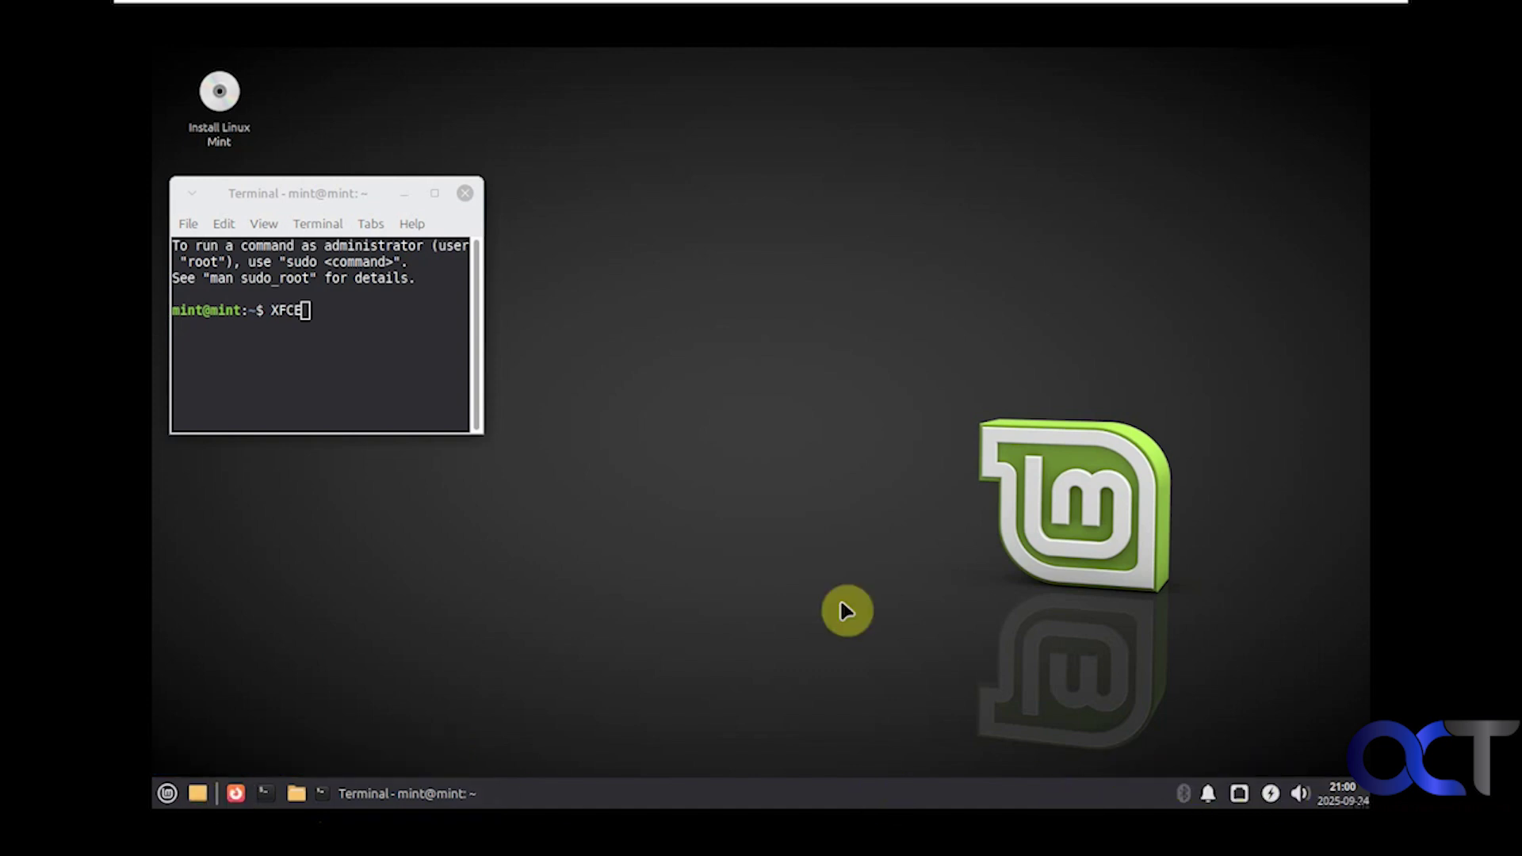
{"action": "left_click", "coordinate": [168, 793]}
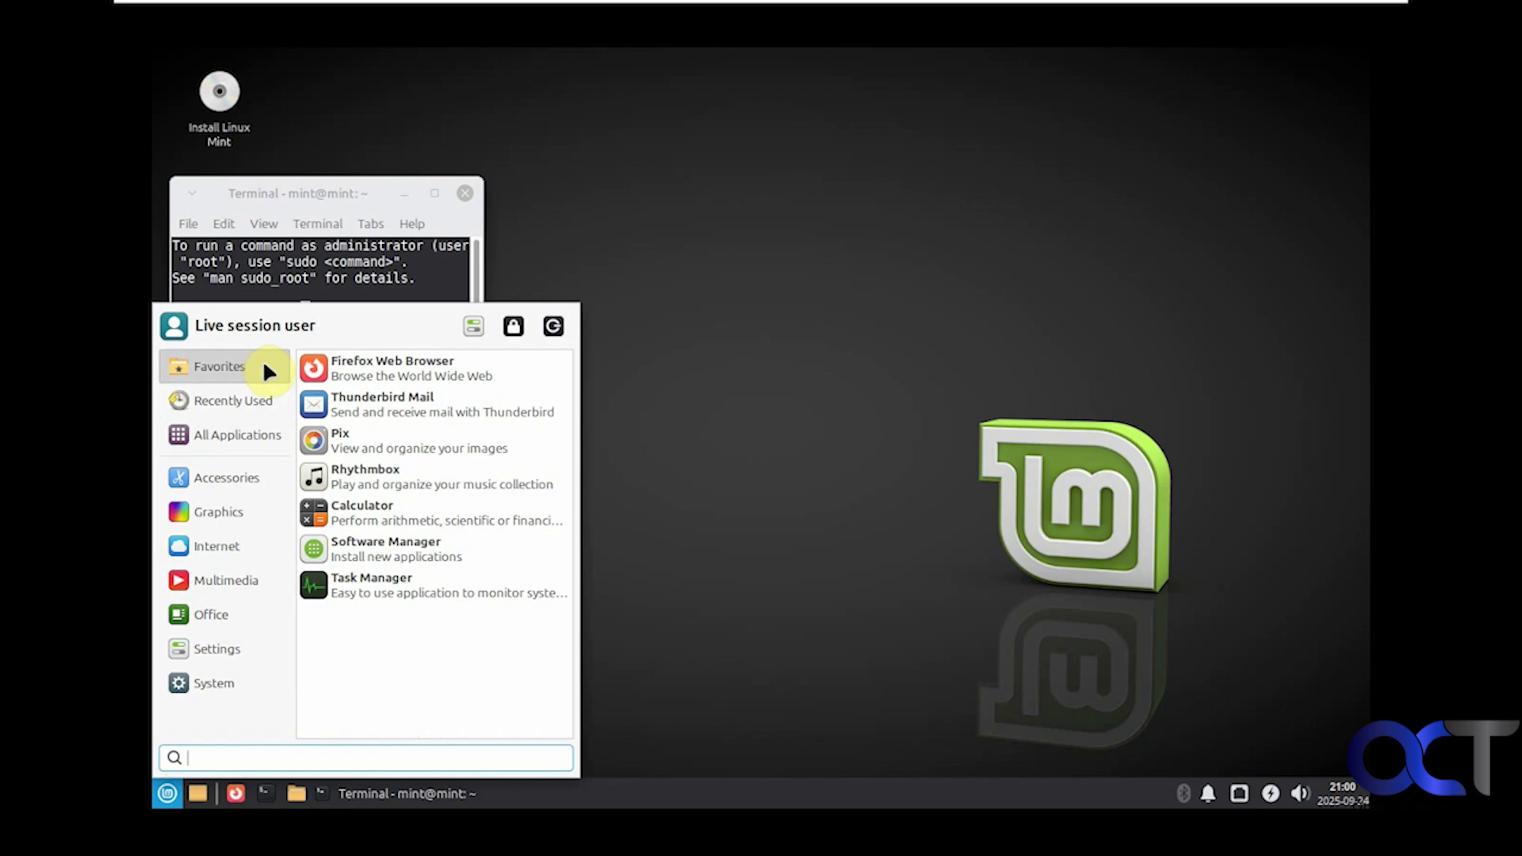
{"action": "left_click", "coordinate": [246, 436]}
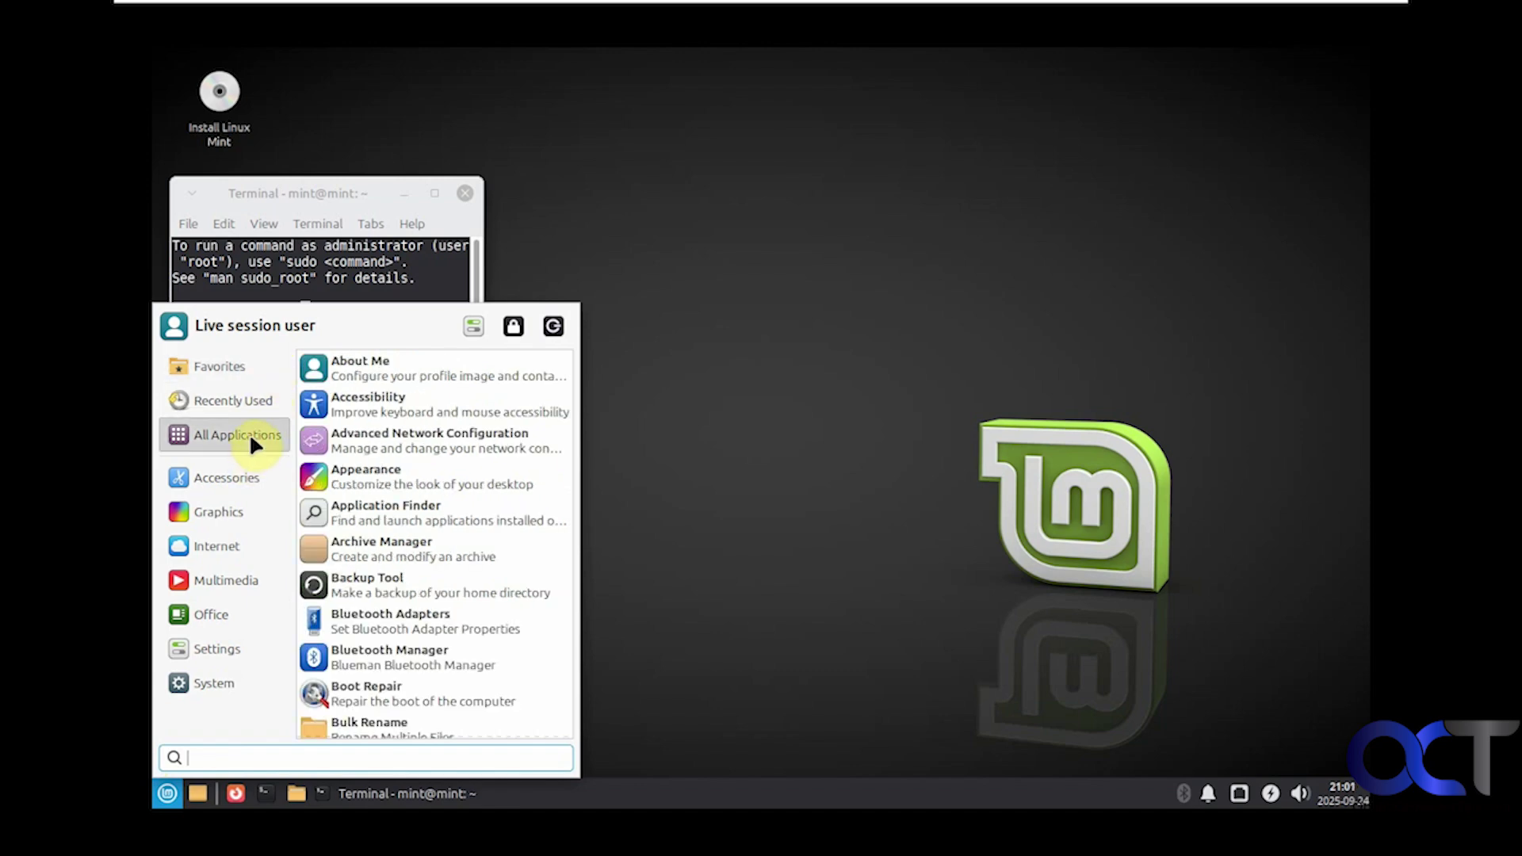
{"action": "scroll", "coordinate": [569, 374], "scroll_direction": "down", "scroll_amount": 3}
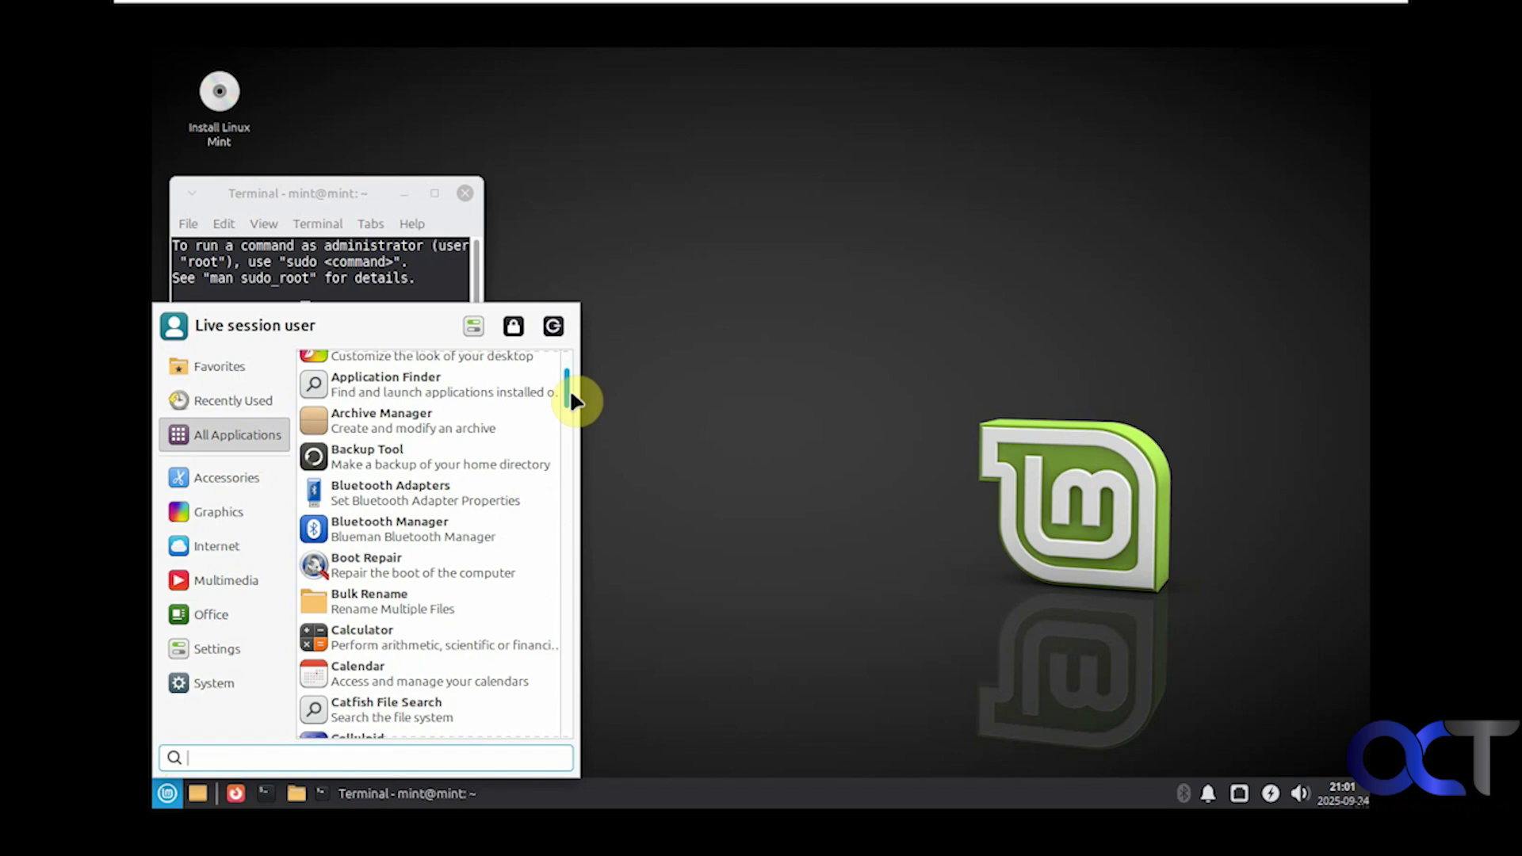
{"action": "left_click_drag", "start_coordinate": [570, 391], "coordinate": [565, 737]}
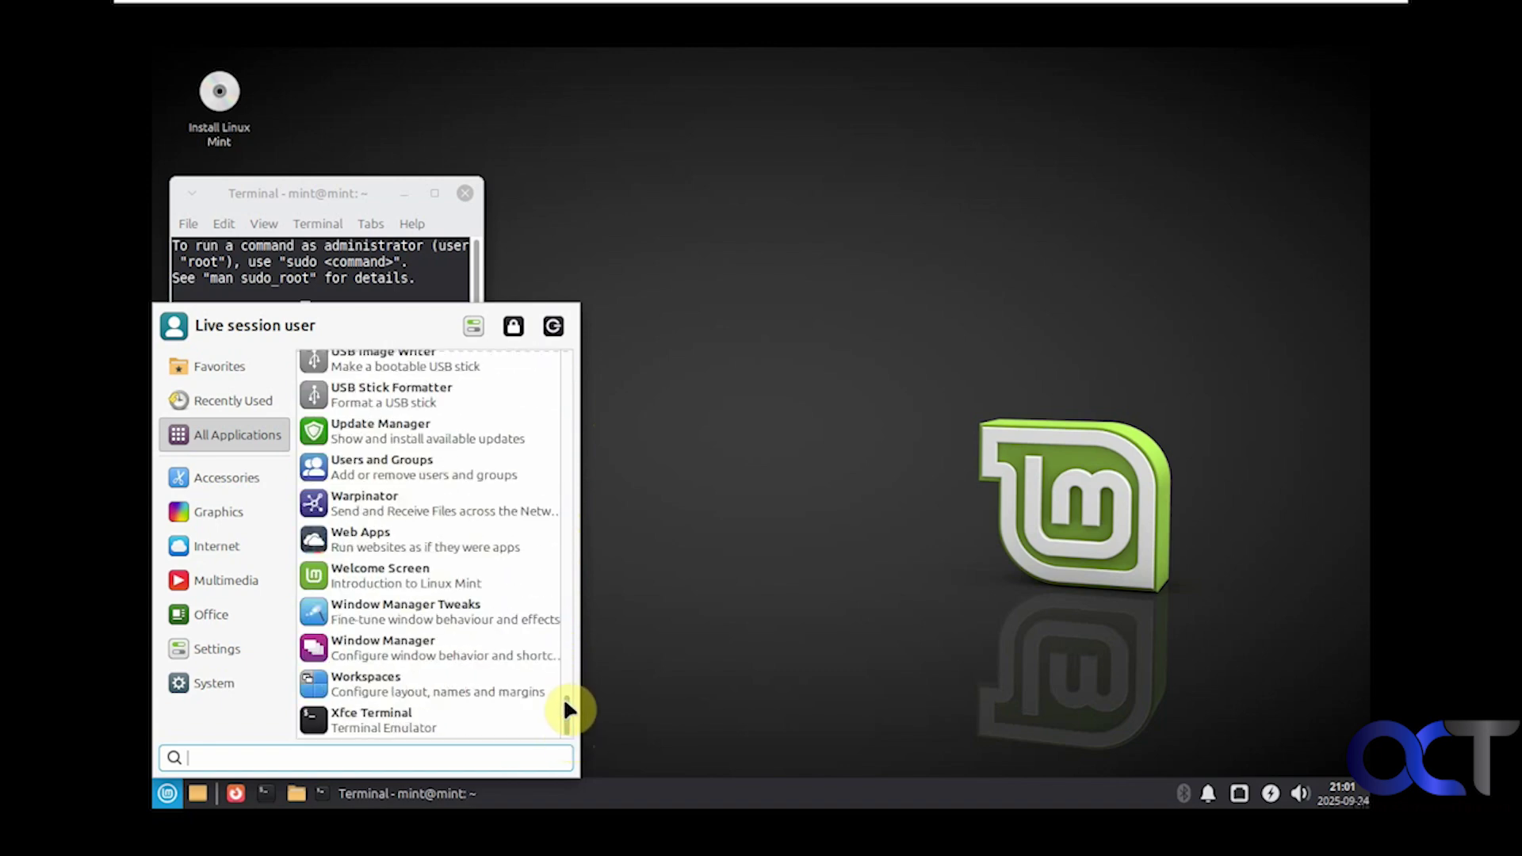
{"action": "left_click", "coordinate": [734, 571]}
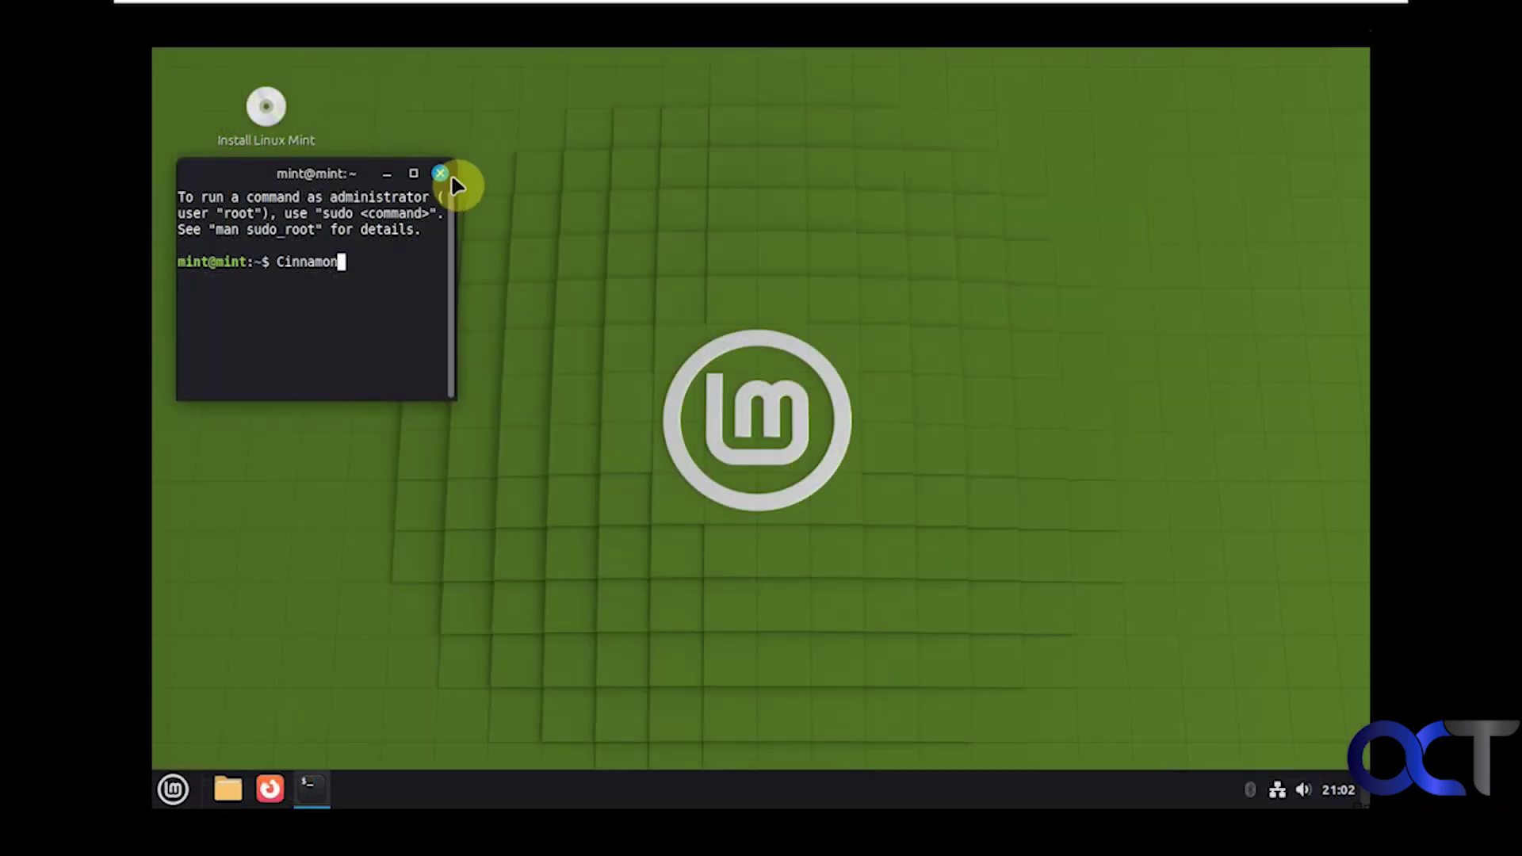
Step: Close the terminal window
{"action": "left_click", "coordinate": [441, 174]}
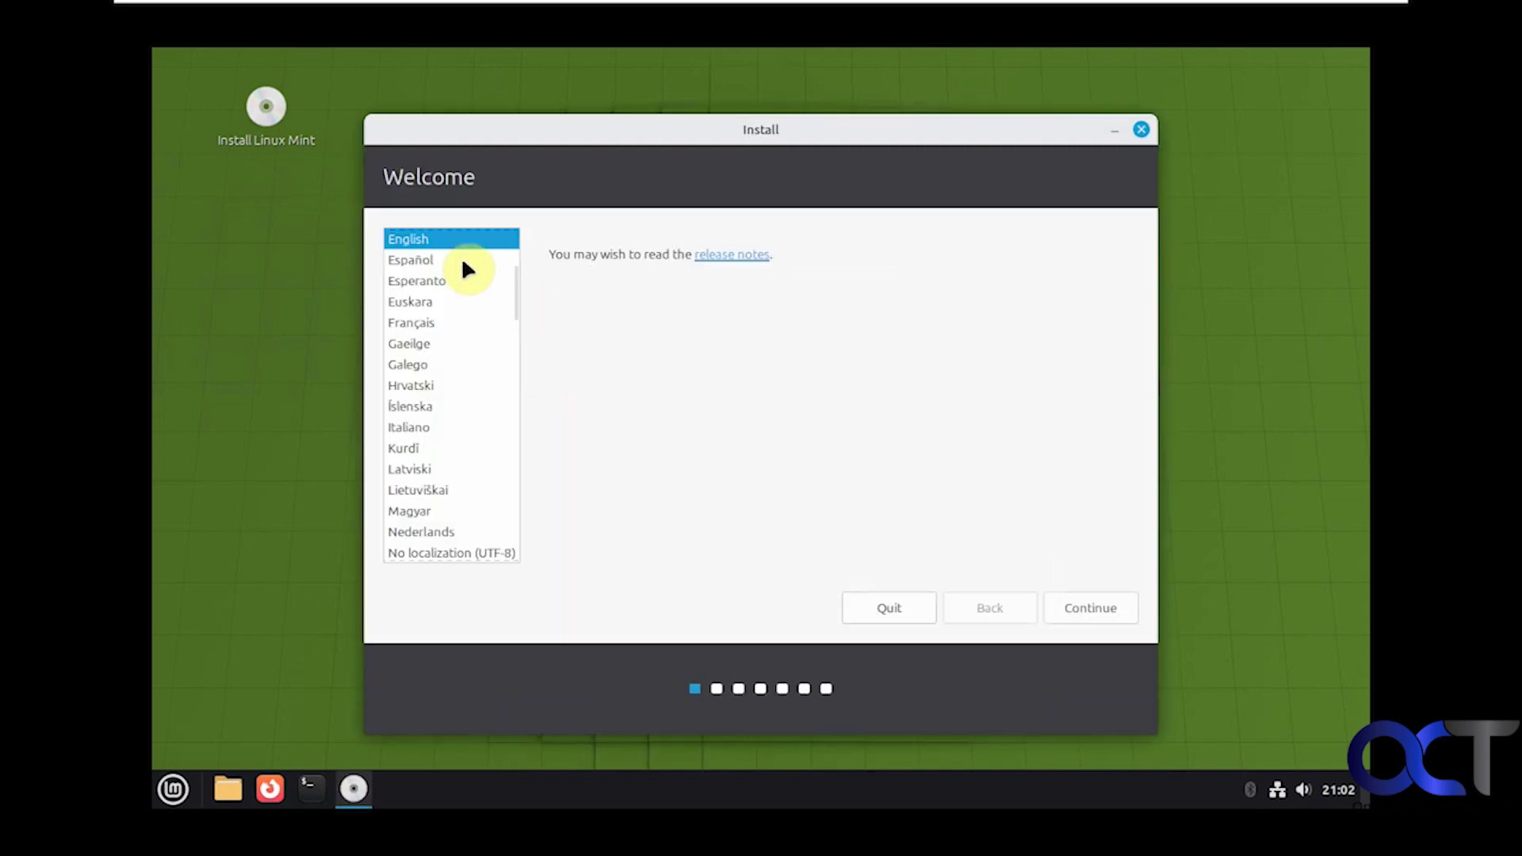
Step: Continue past English, the English (US) keyboard layout, and the codecs page without installing codecs
{"action": "left_click", "coordinate": [1086, 604]}
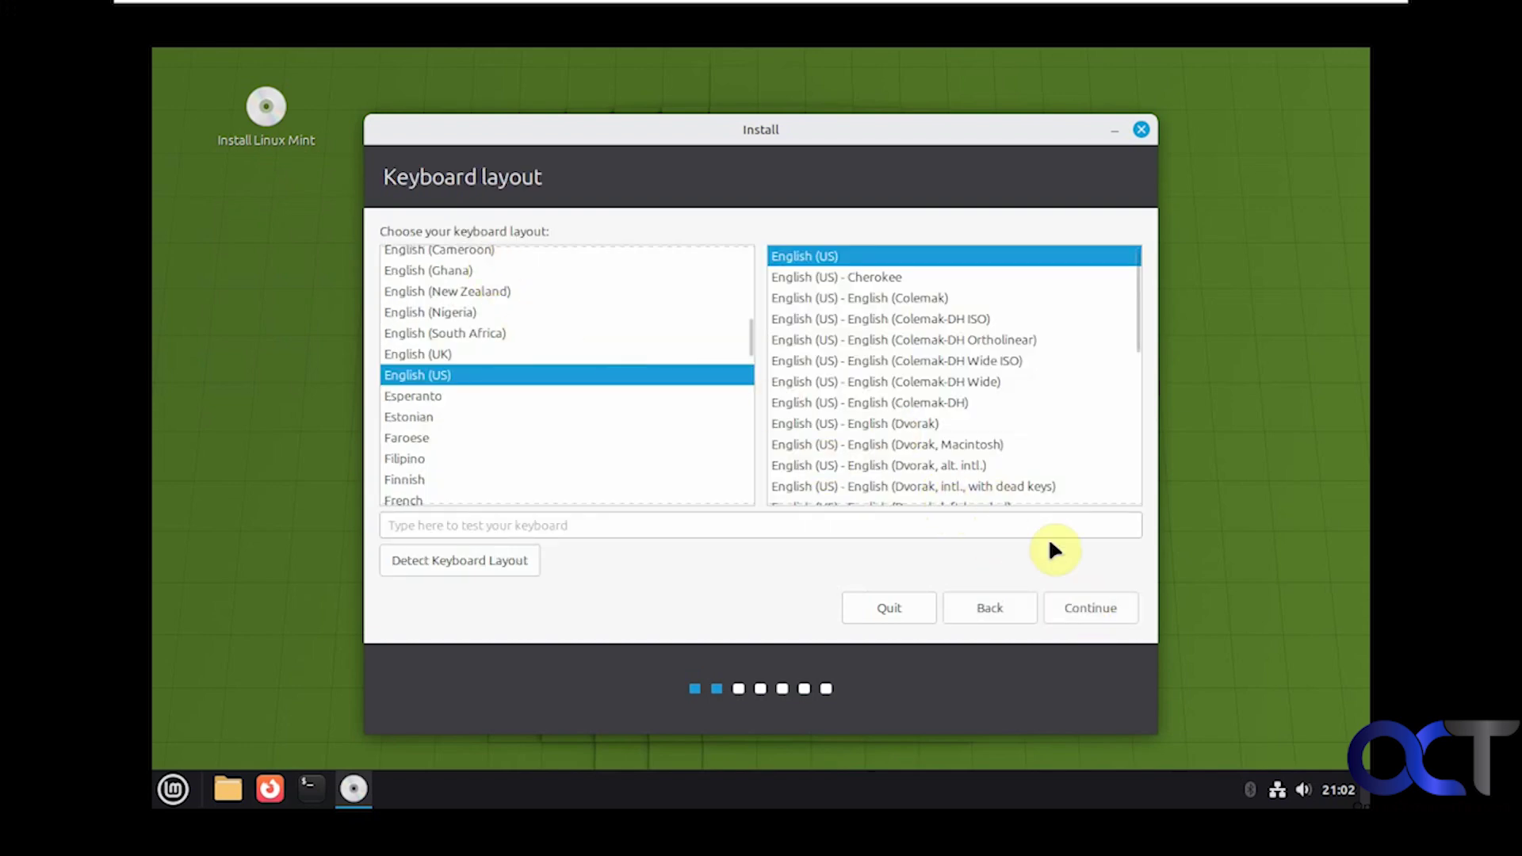
{"action": "left_click", "coordinate": [1078, 608]}
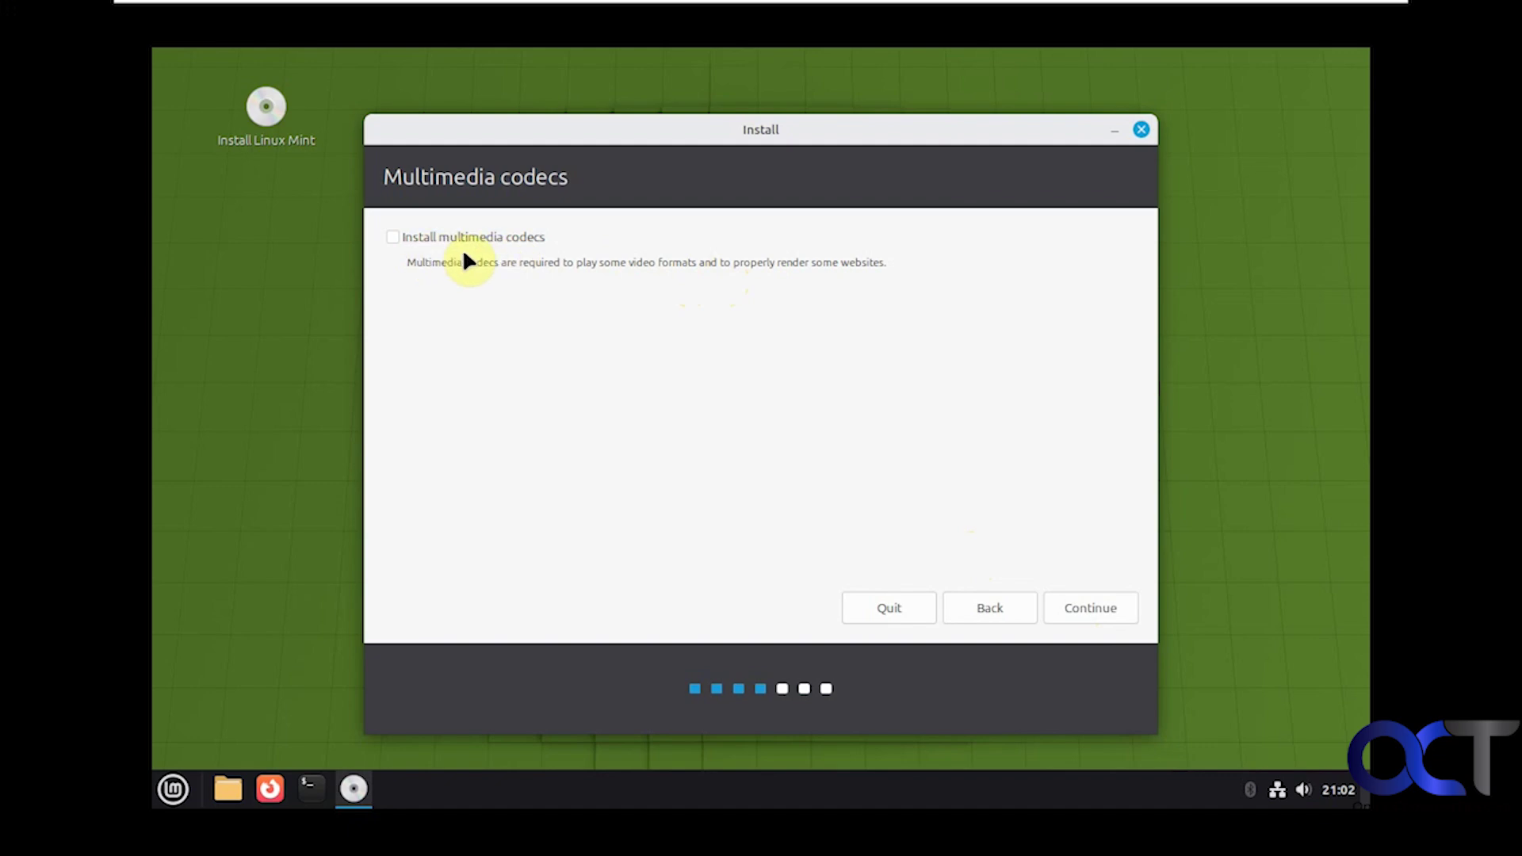
{"action": "left_click", "coordinate": [1087, 608]}
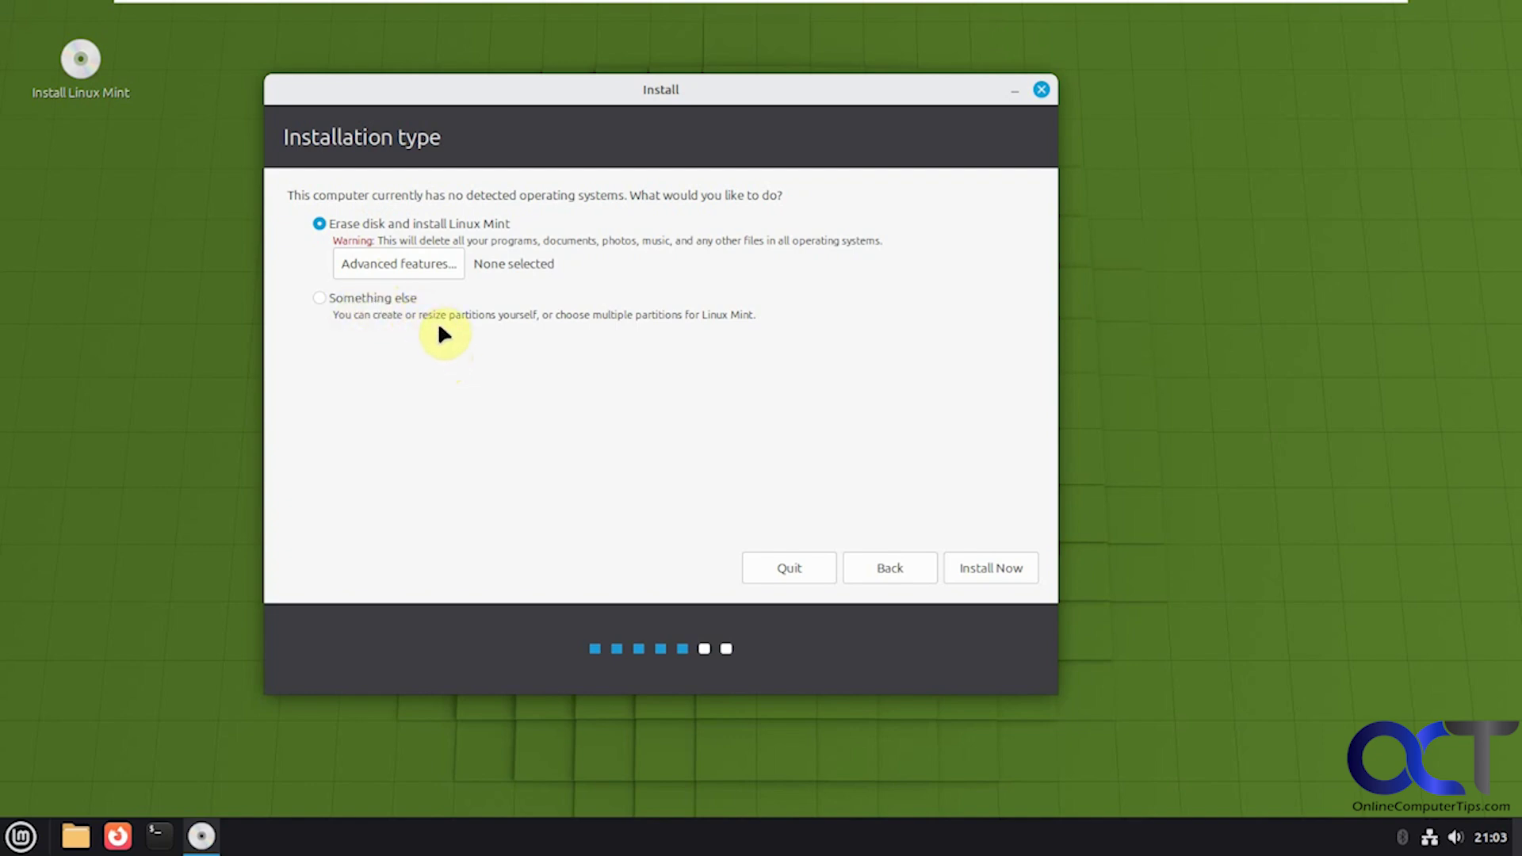
Step: Keep 'Erase disk and install Linux Mint' without advanced features, start installing, and confirm the partition changes
{"action": "left_click", "coordinate": [426, 270]}
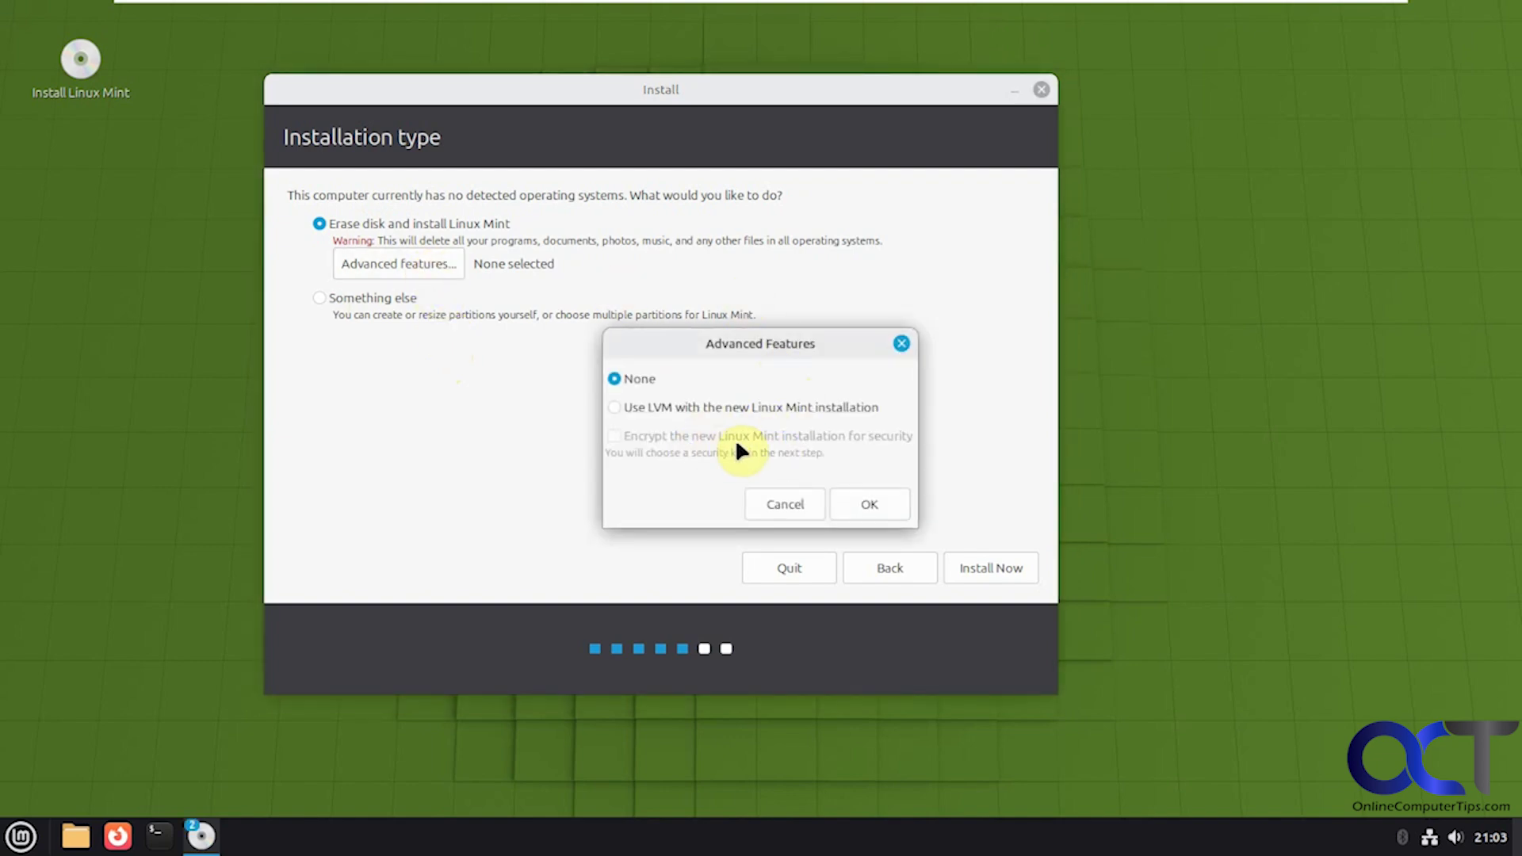
{"action": "left_click", "coordinate": [864, 504]}
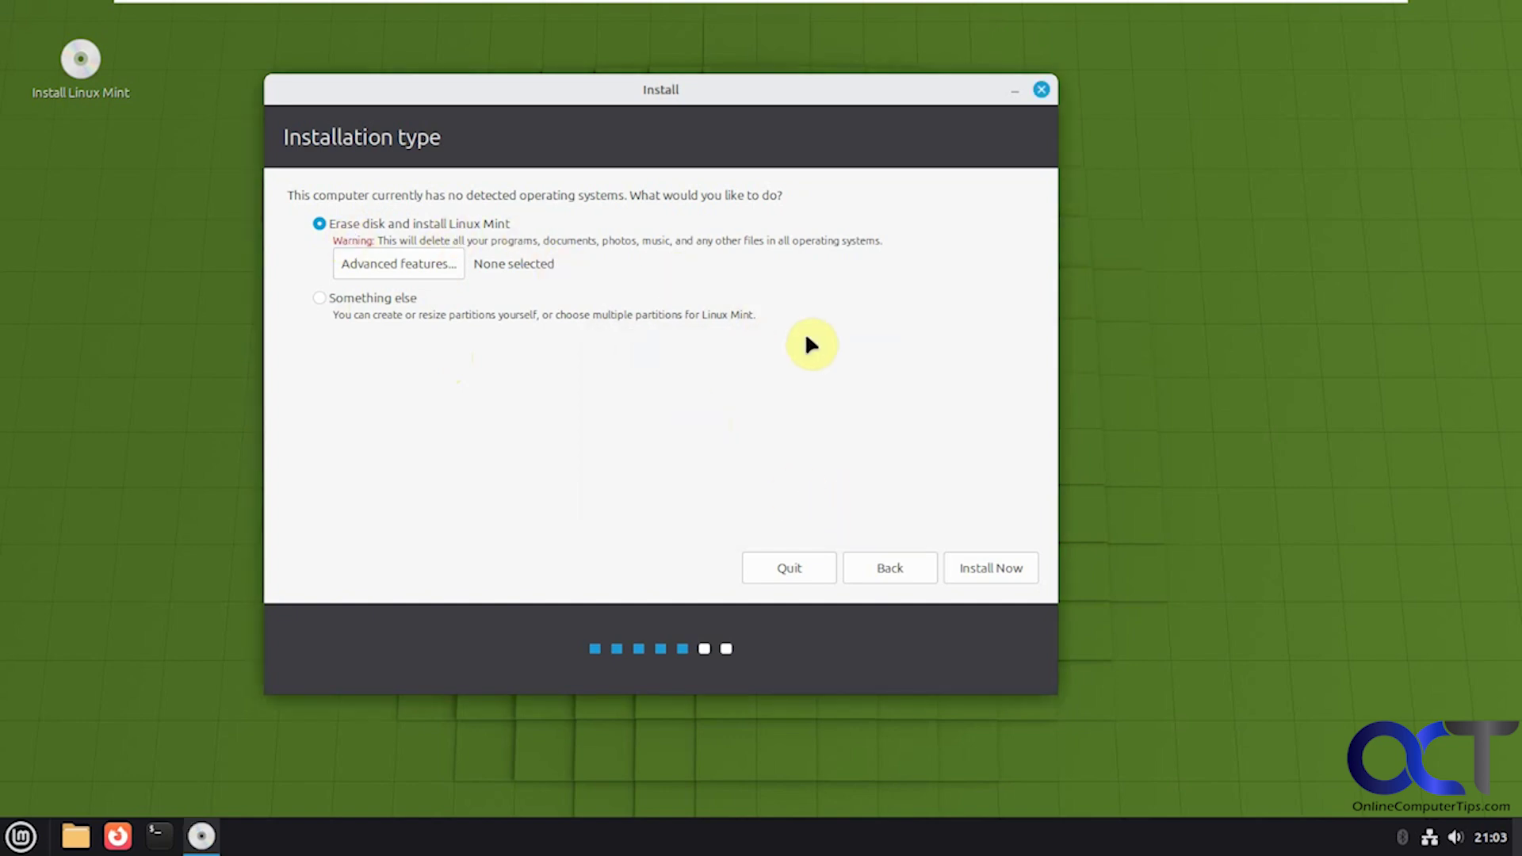
{"action": "left_click", "coordinate": [979, 566]}
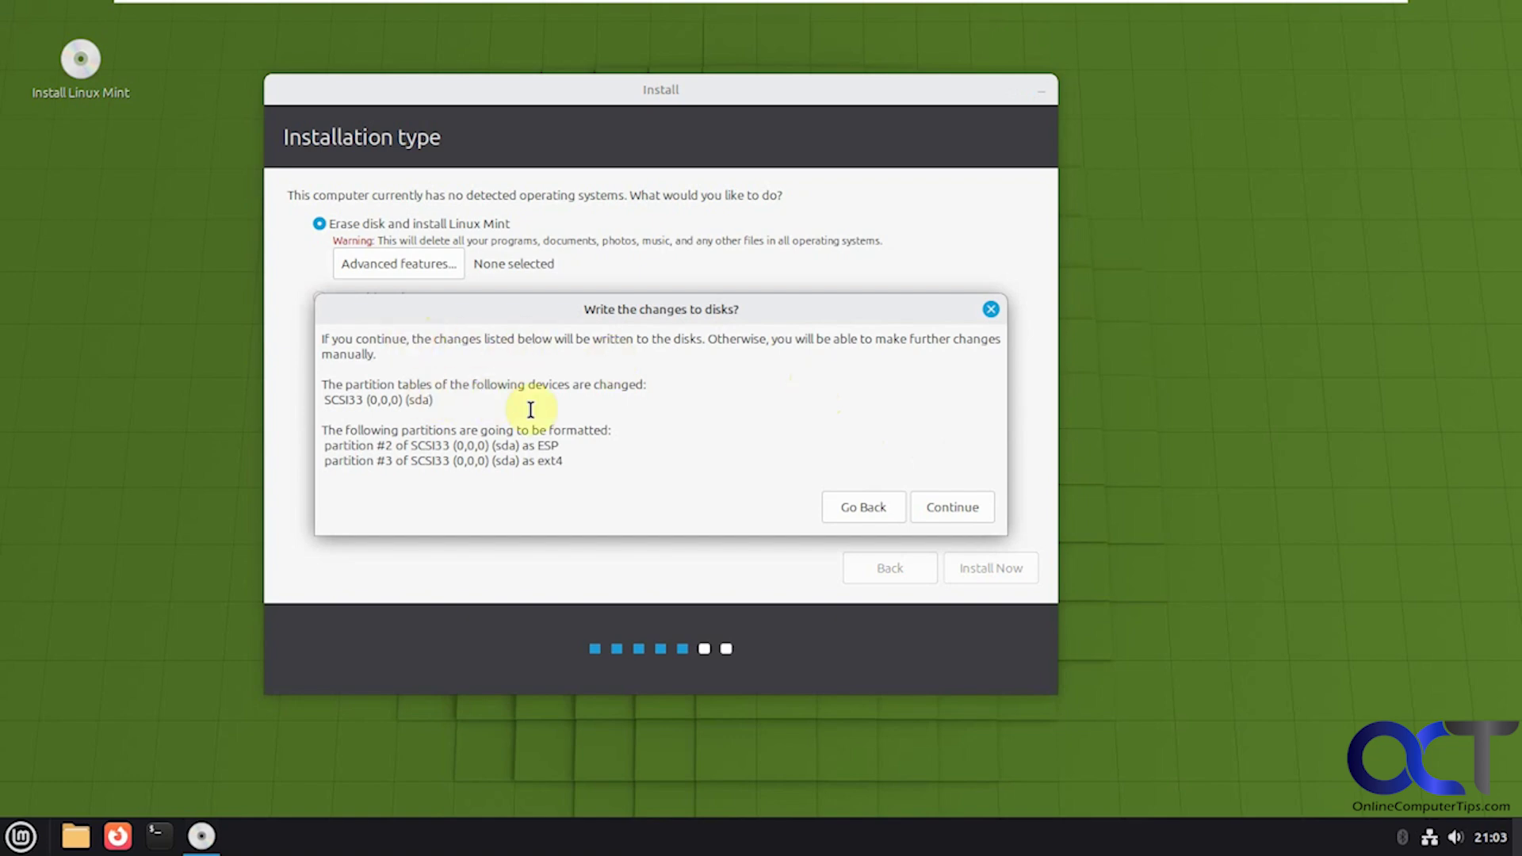
{"action": "left_click", "coordinate": [961, 511]}
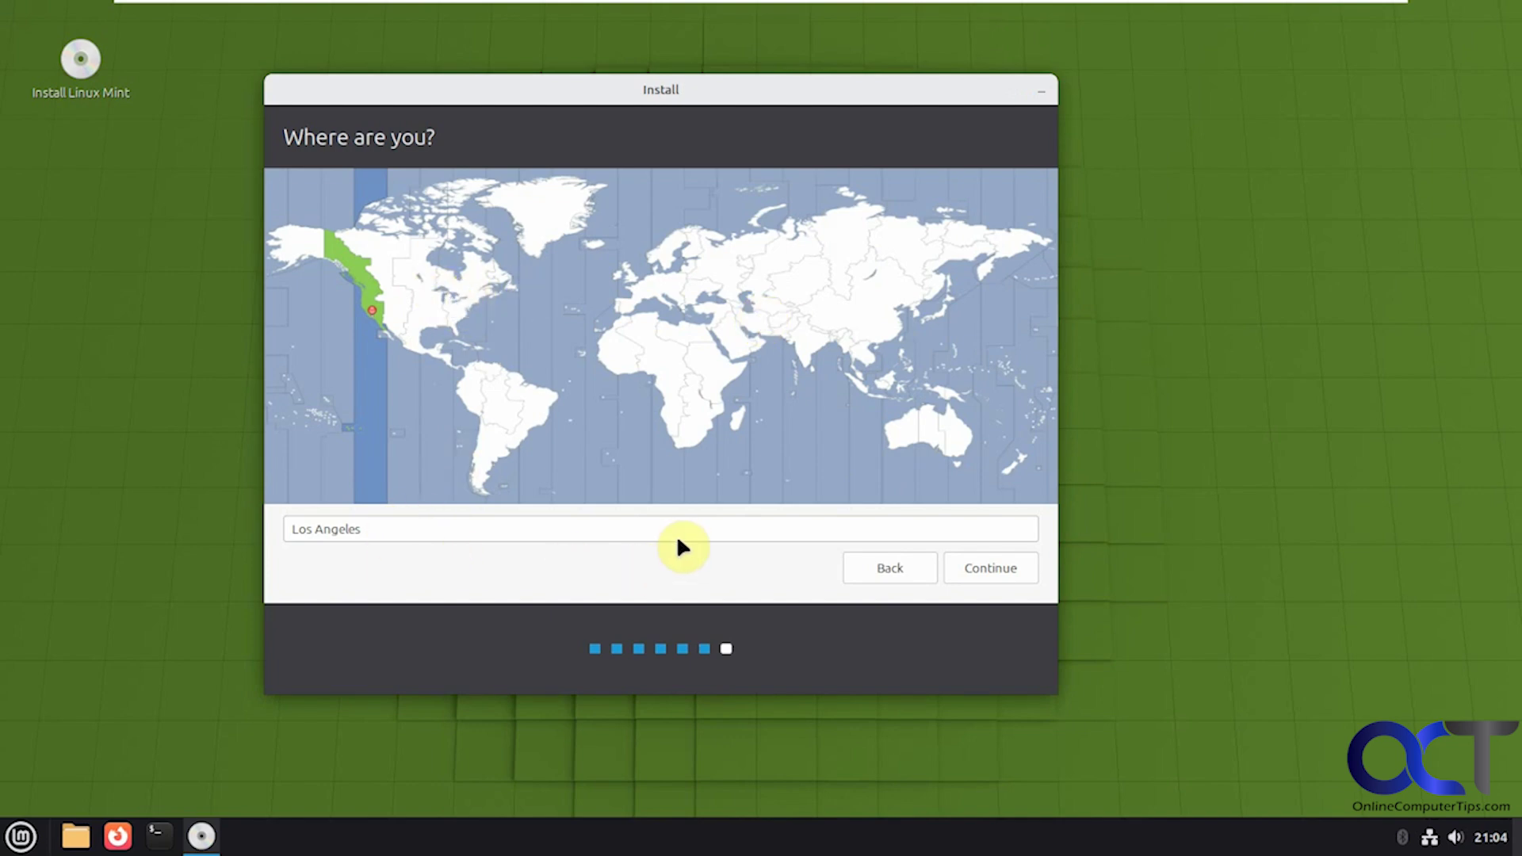
Step: Accept Los Angeles as the time zone, enter your name, and set the computer name to MintOS
{"action": "left_click", "coordinate": [968, 567]}
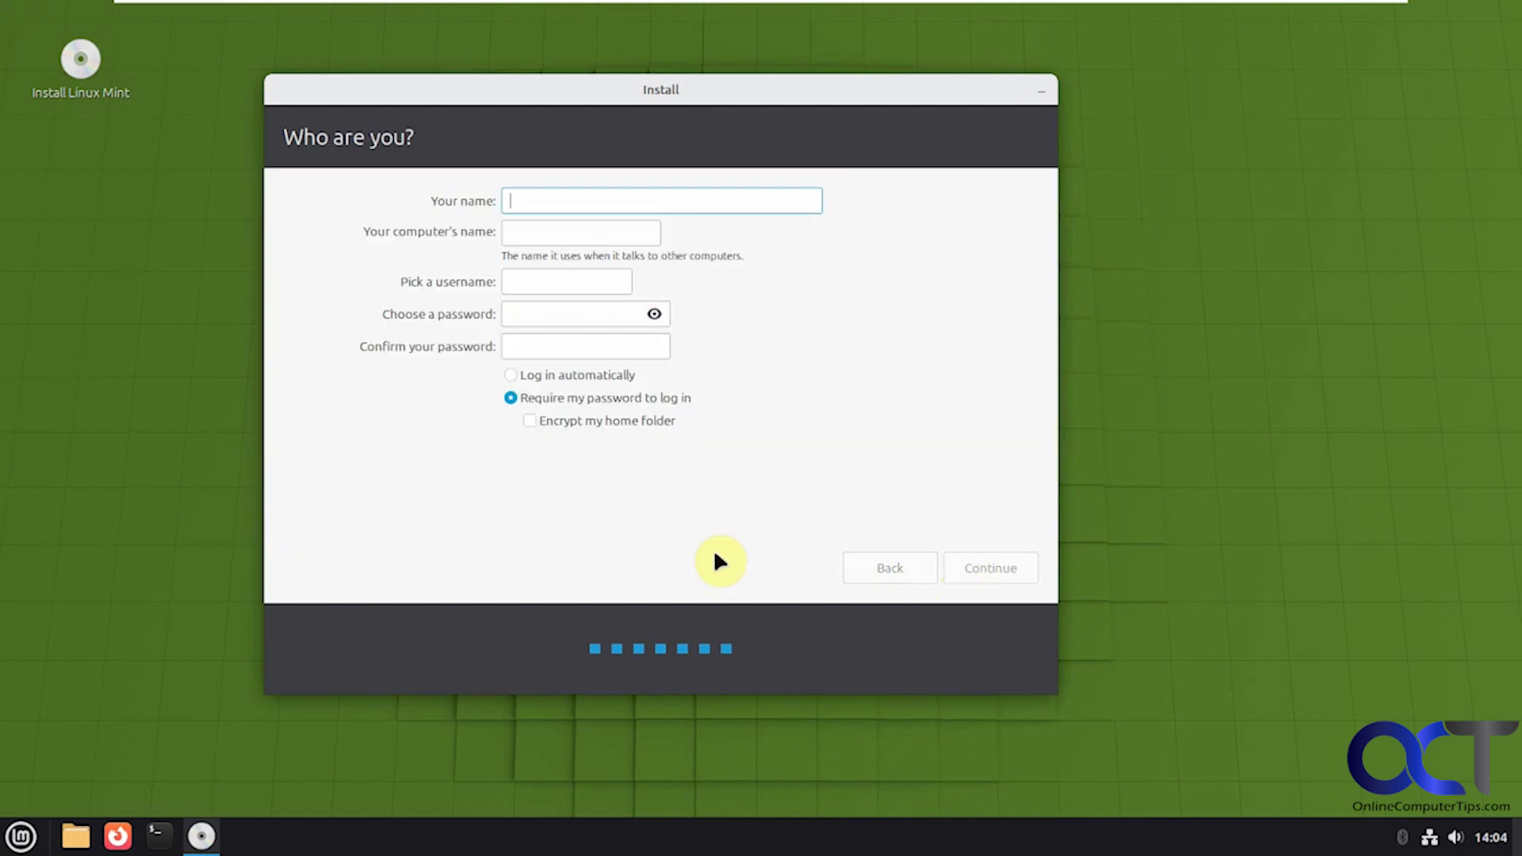
{"action": "type", "text": "Bob"}
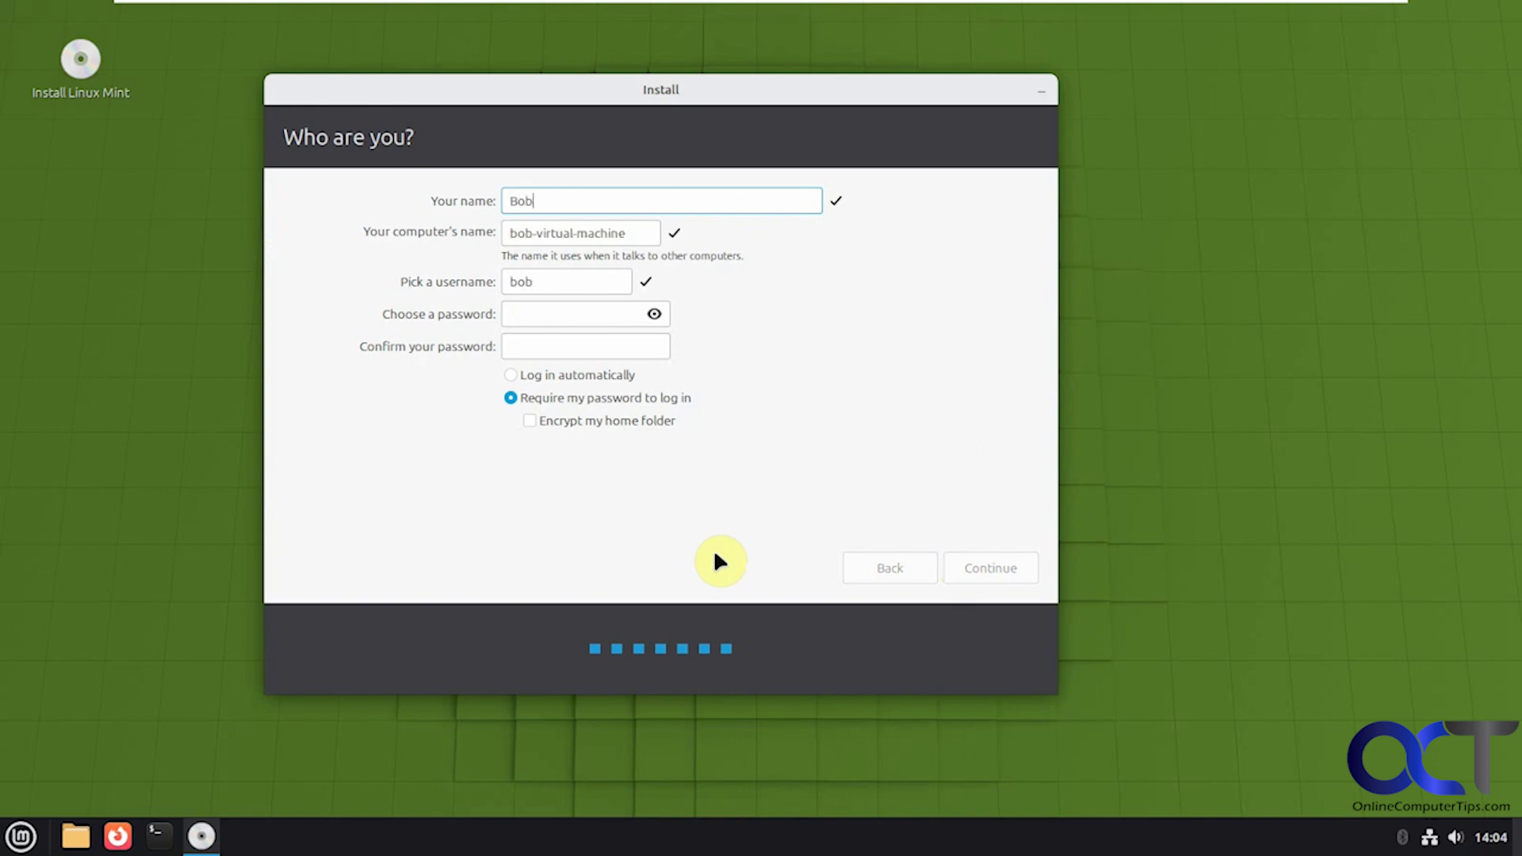
{"action": "key", "text": "Tab"}
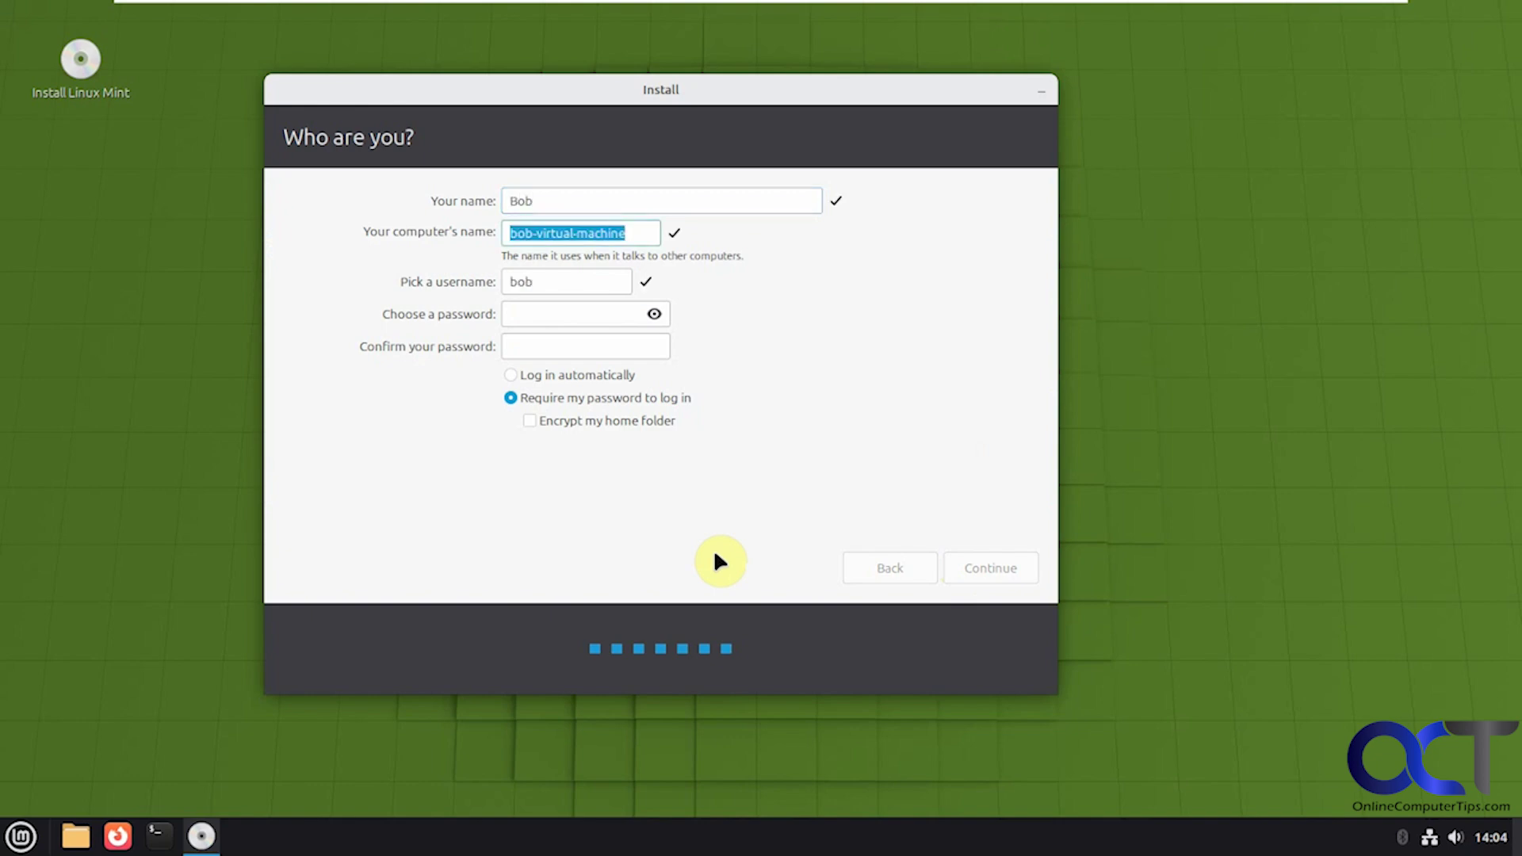
{"action": "type", "text": "MintOS"}
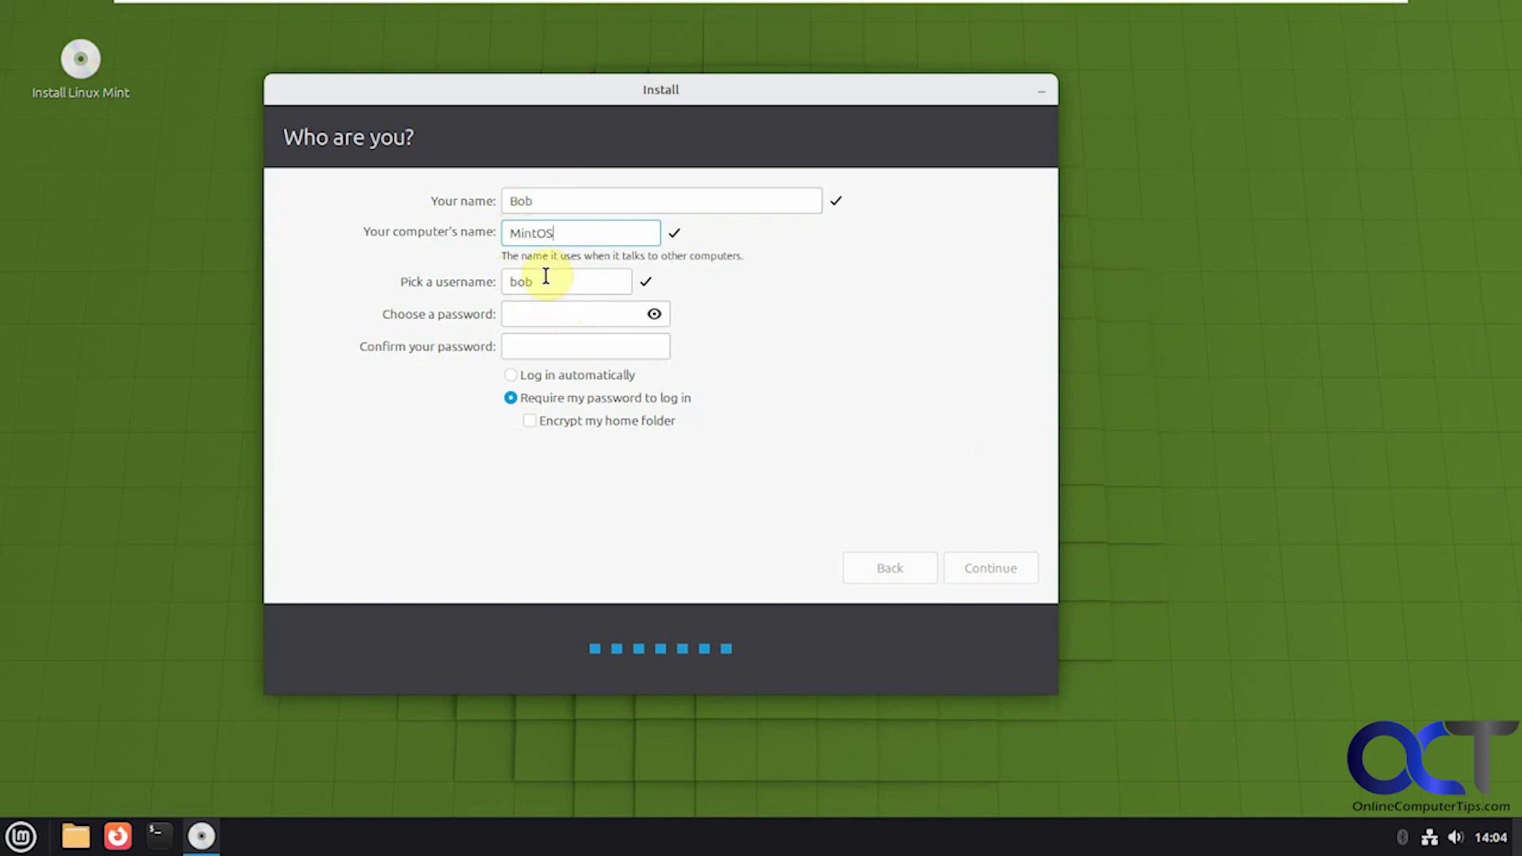
Step: Set and confirm the account password, choose automatic login, and begin the installation
{"action": "left_click", "coordinate": [545, 313]}
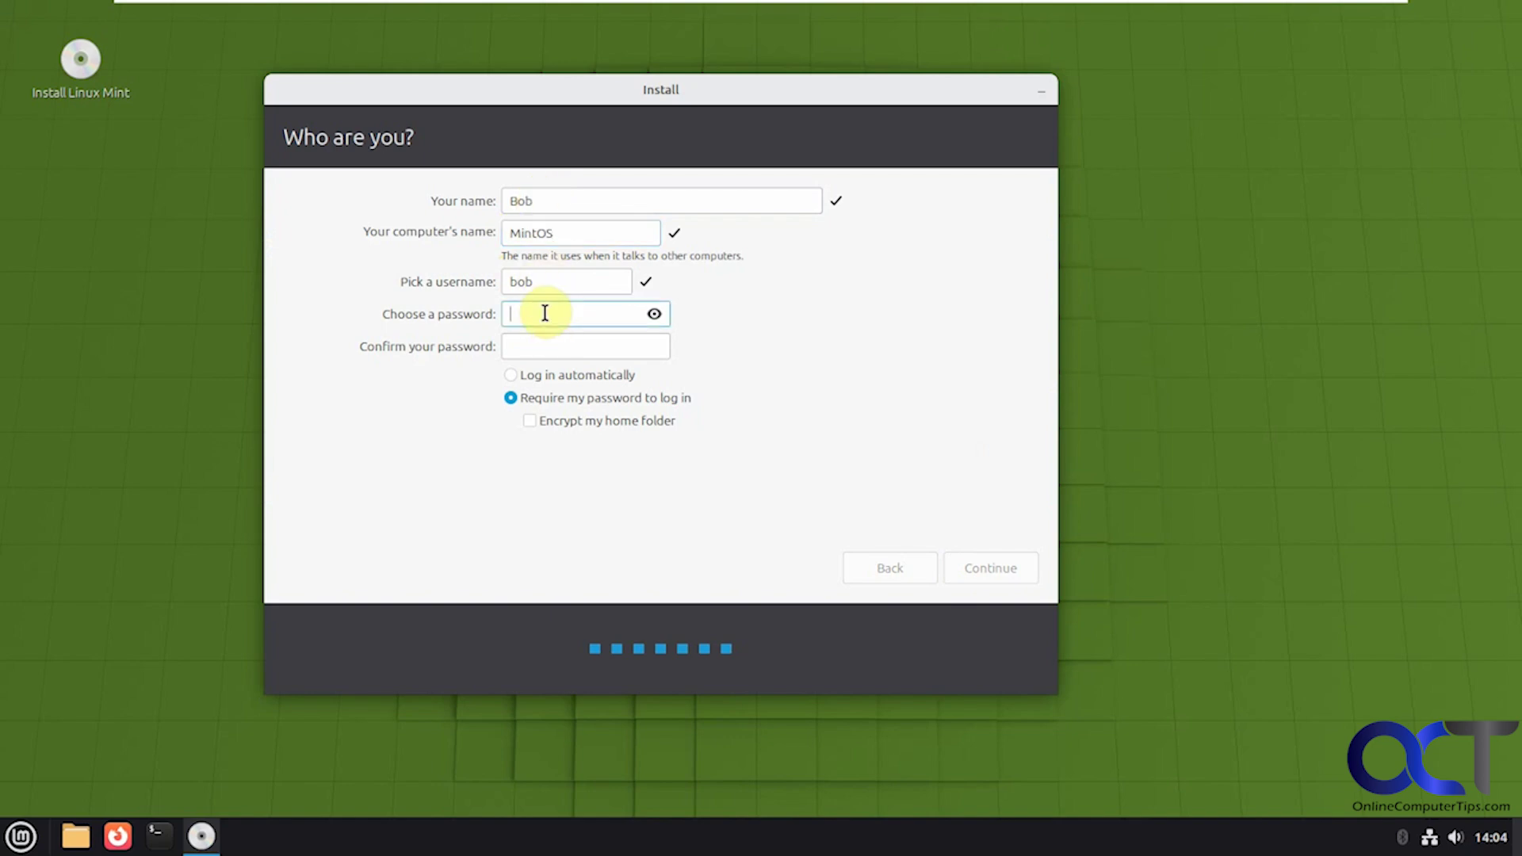
{"action": "type", "text": "password1"}
{"action": "key", "text": "Tab"}
{"action": "type", "text": "password1"}
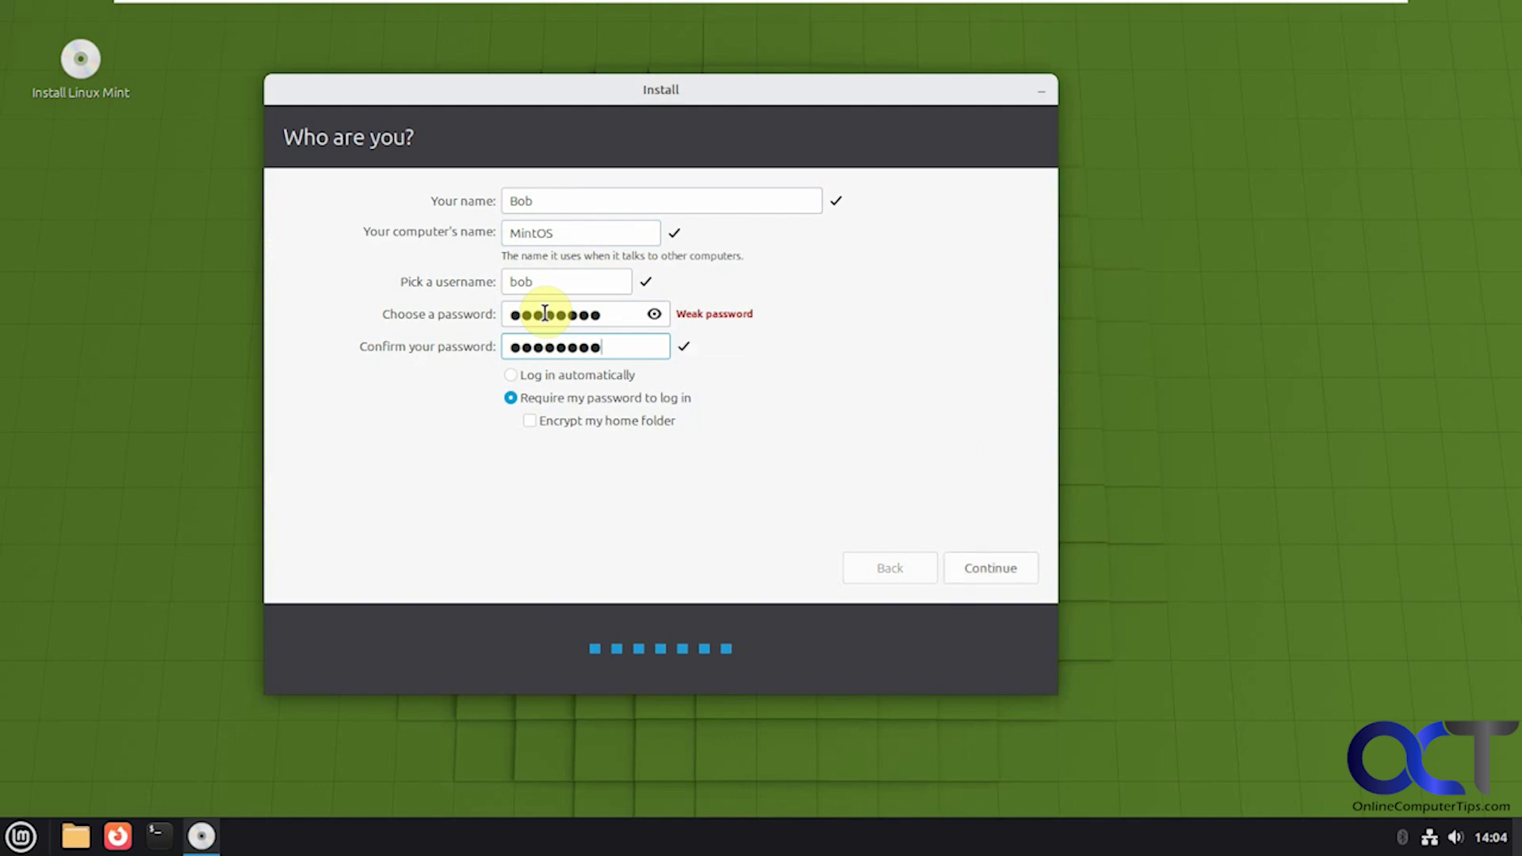
{"action": "left_click", "coordinate": [508, 374]}
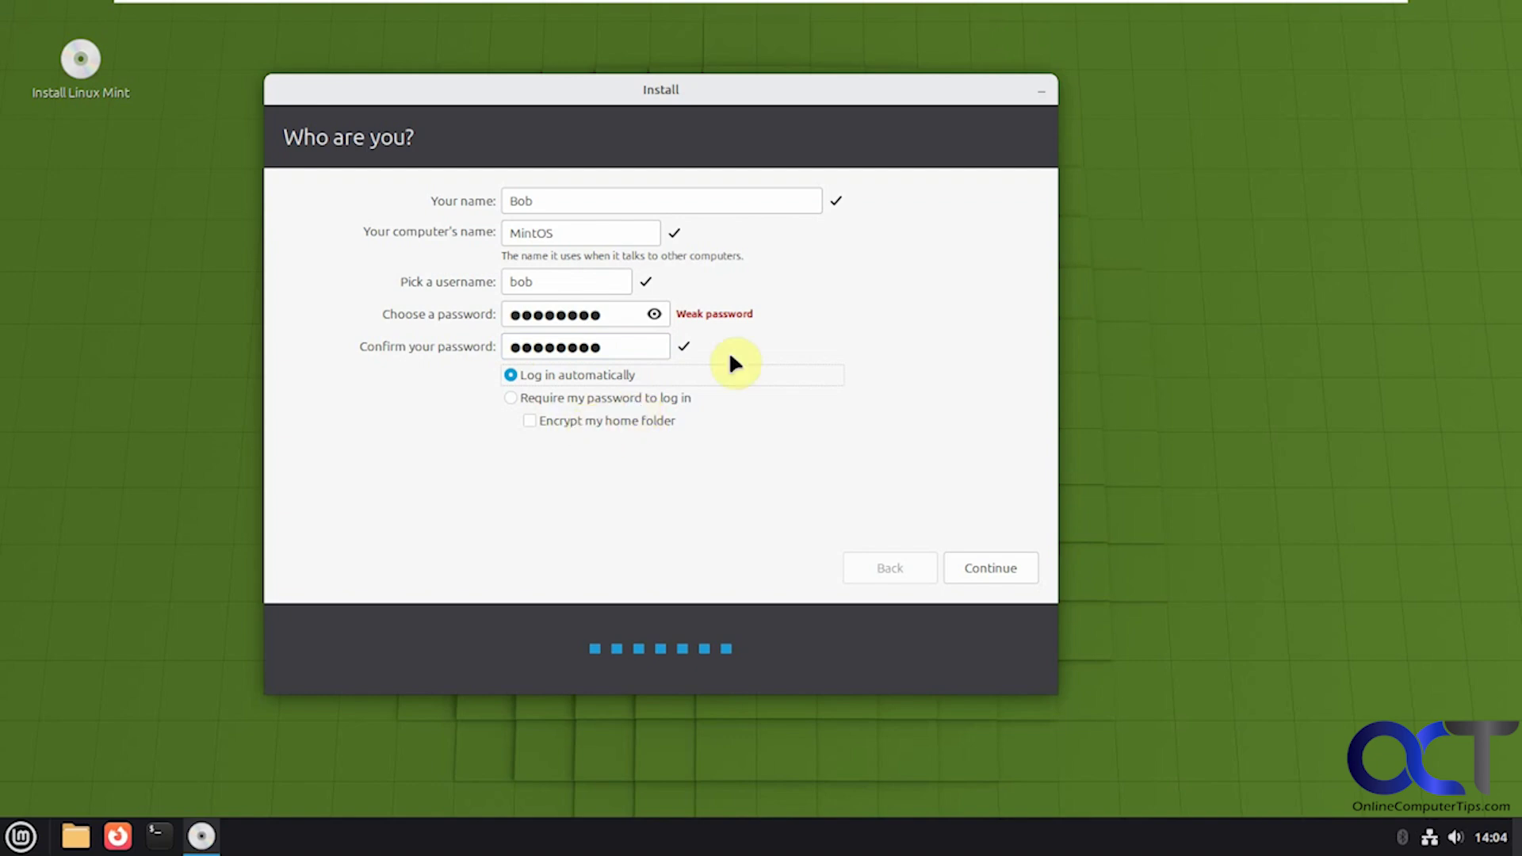
{"action": "left_click", "coordinate": [994, 567]}
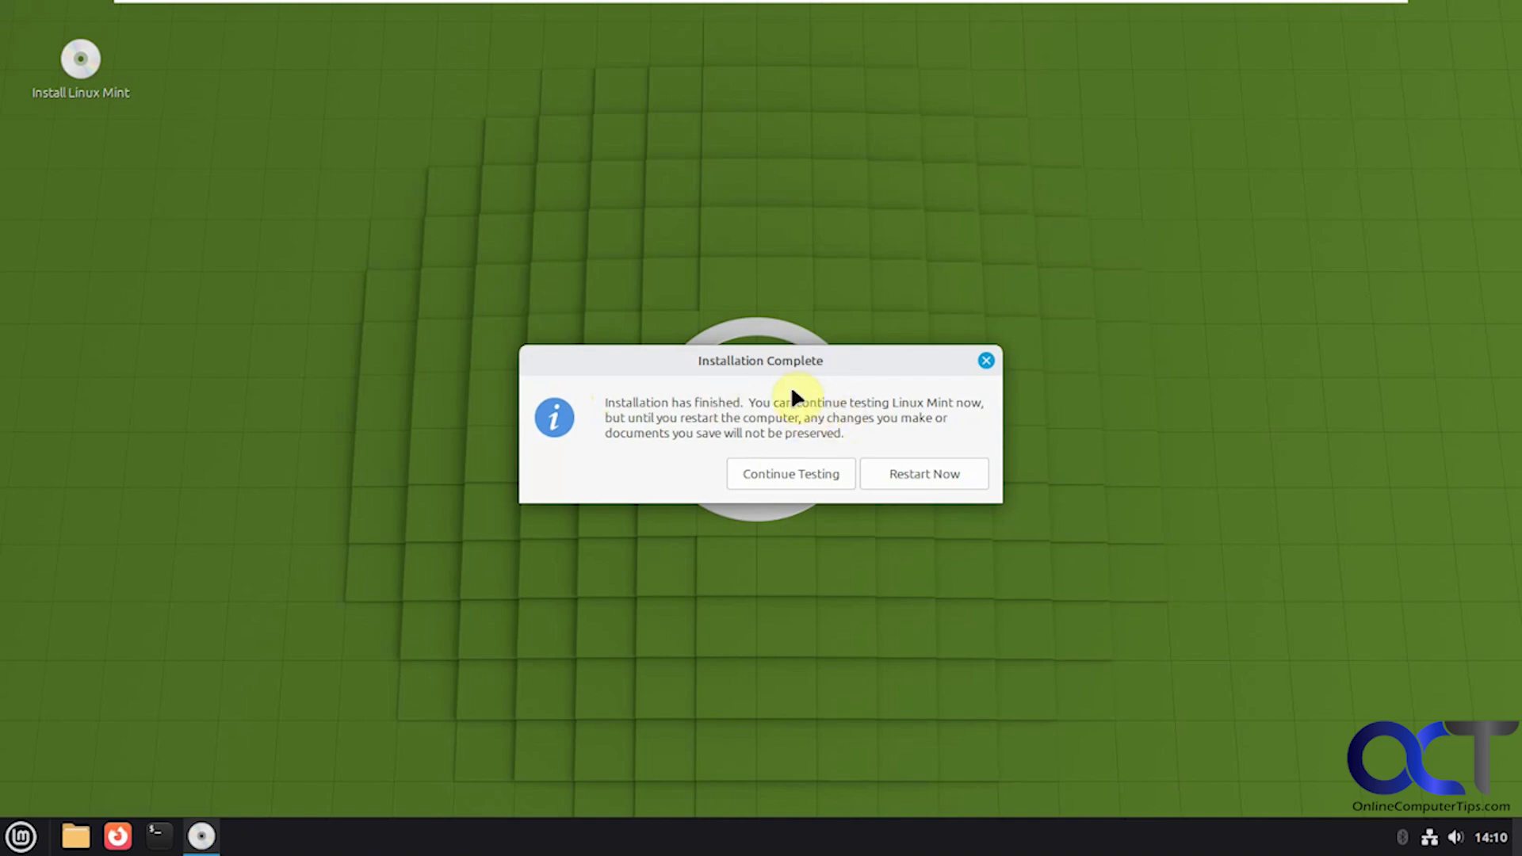
Step: Restart into the newly installed Linux Mint once file copying completes
{"action": "left_click", "coordinate": [906, 470]}
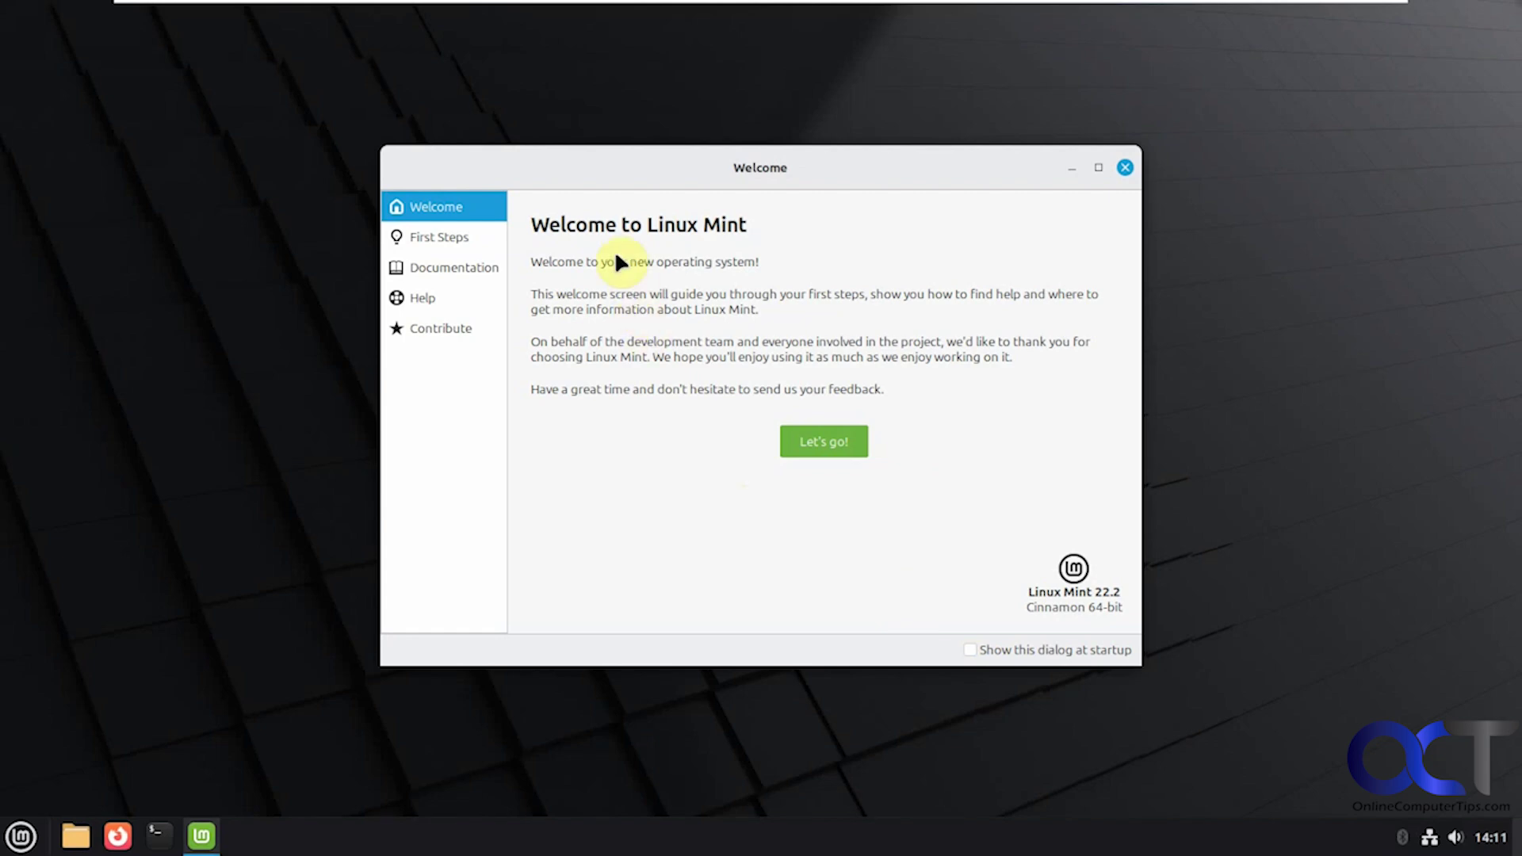
Step: Browse the Welcome screen's First Steps, Documentation, Help and Contribute pages
{"action": "left_click", "coordinate": [455, 244]}
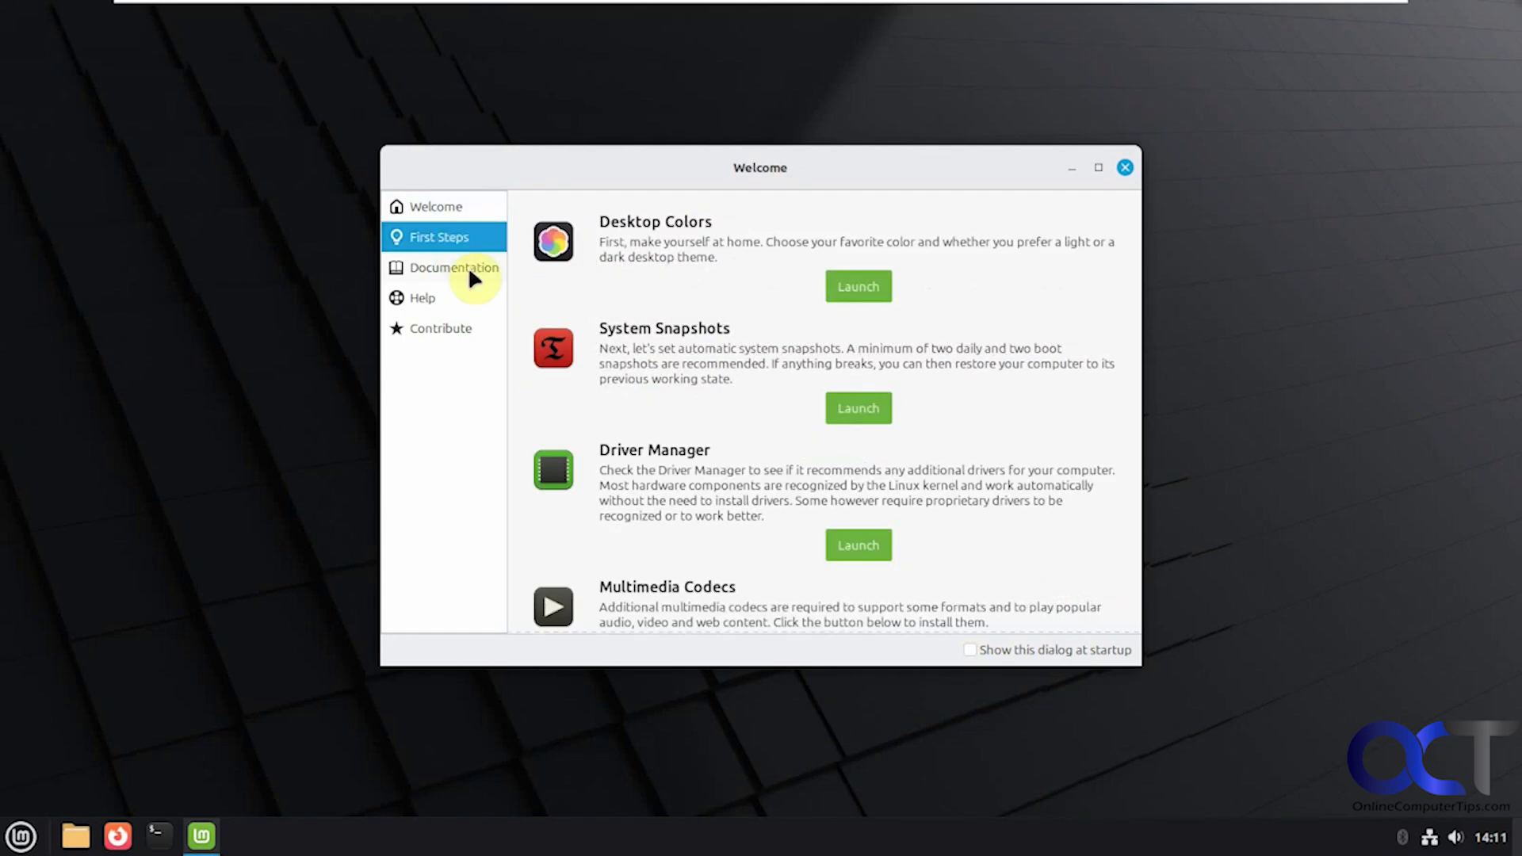
{"action": "scroll", "coordinate": [739, 448], "scroll_direction": "down", "scroll_amount": 1}
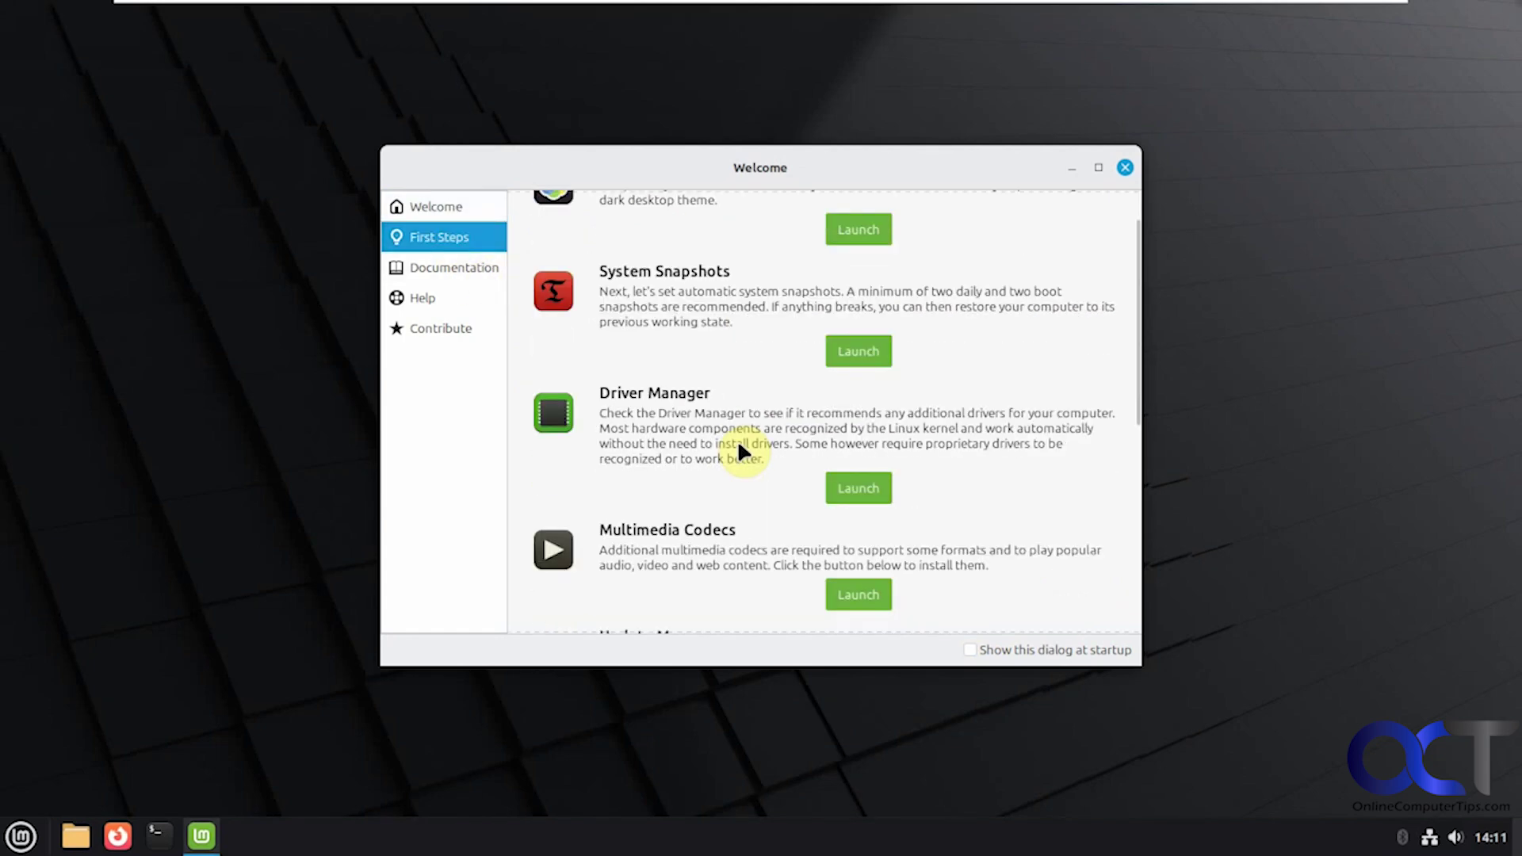
{"action": "scroll", "coordinate": [738, 440], "scroll_direction": "down", "scroll_amount": 2}
{"action": "scroll", "coordinate": [564, 306], "scroll_direction": "up", "scroll_amount": 3}
{"action": "left_click", "coordinate": [459, 266]}
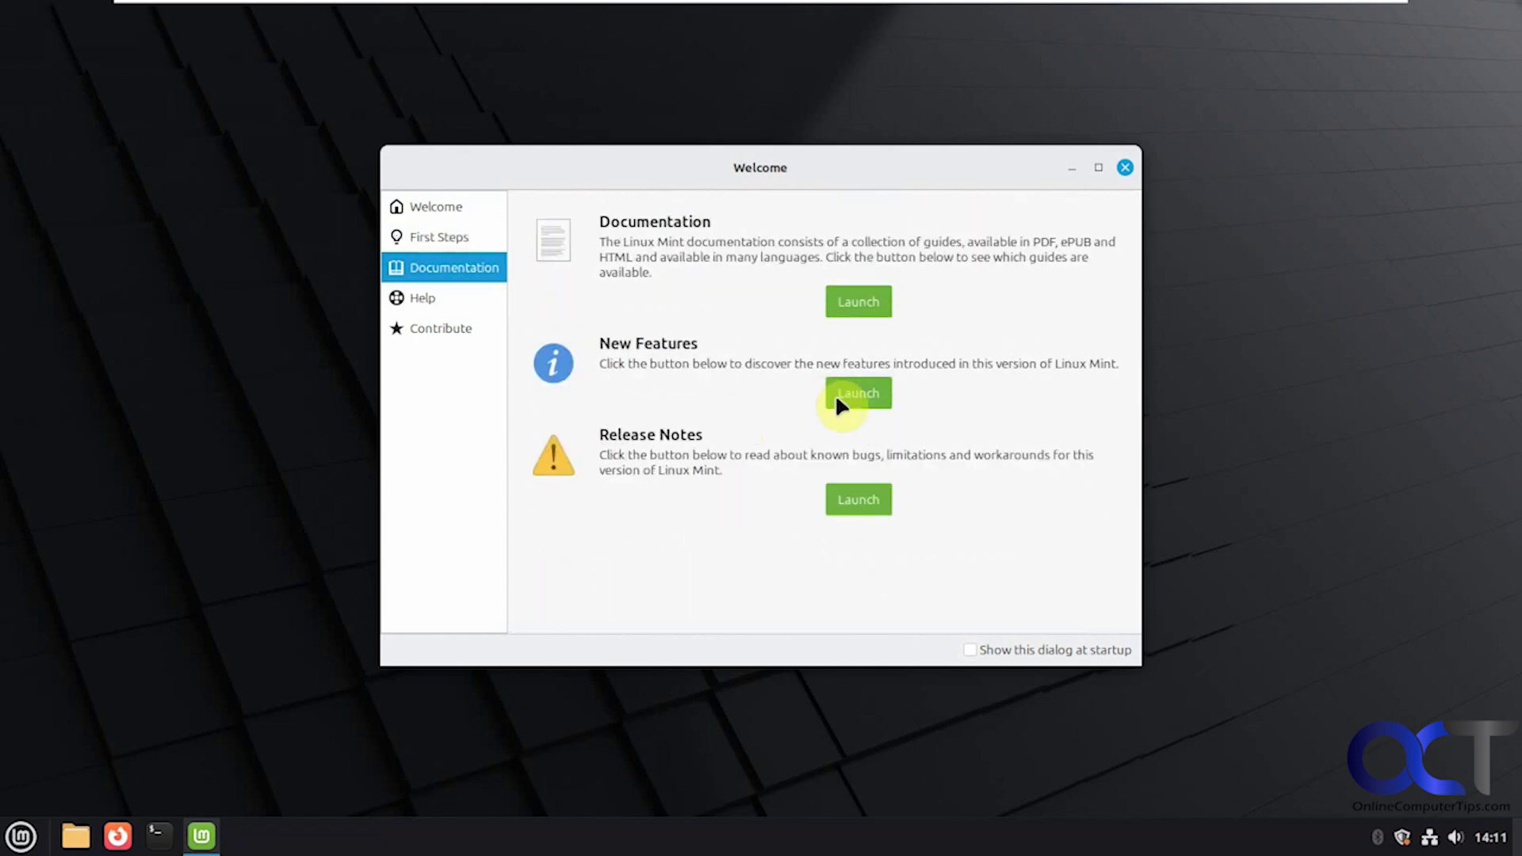
{"action": "left_click", "coordinate": [445, 298]}
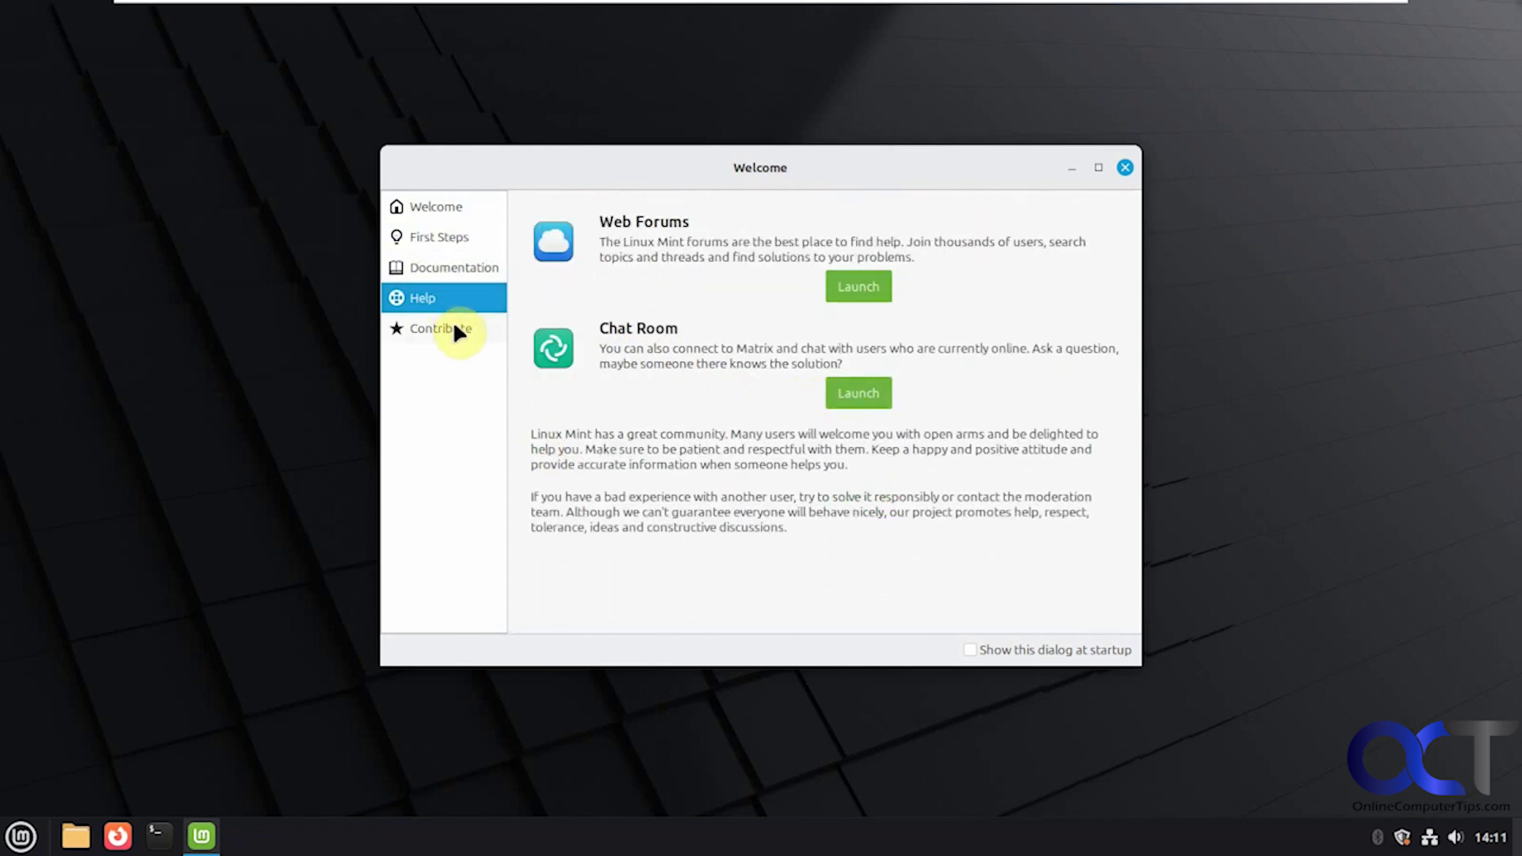
{"action": "left_click", "coordinate": [457, 331]}
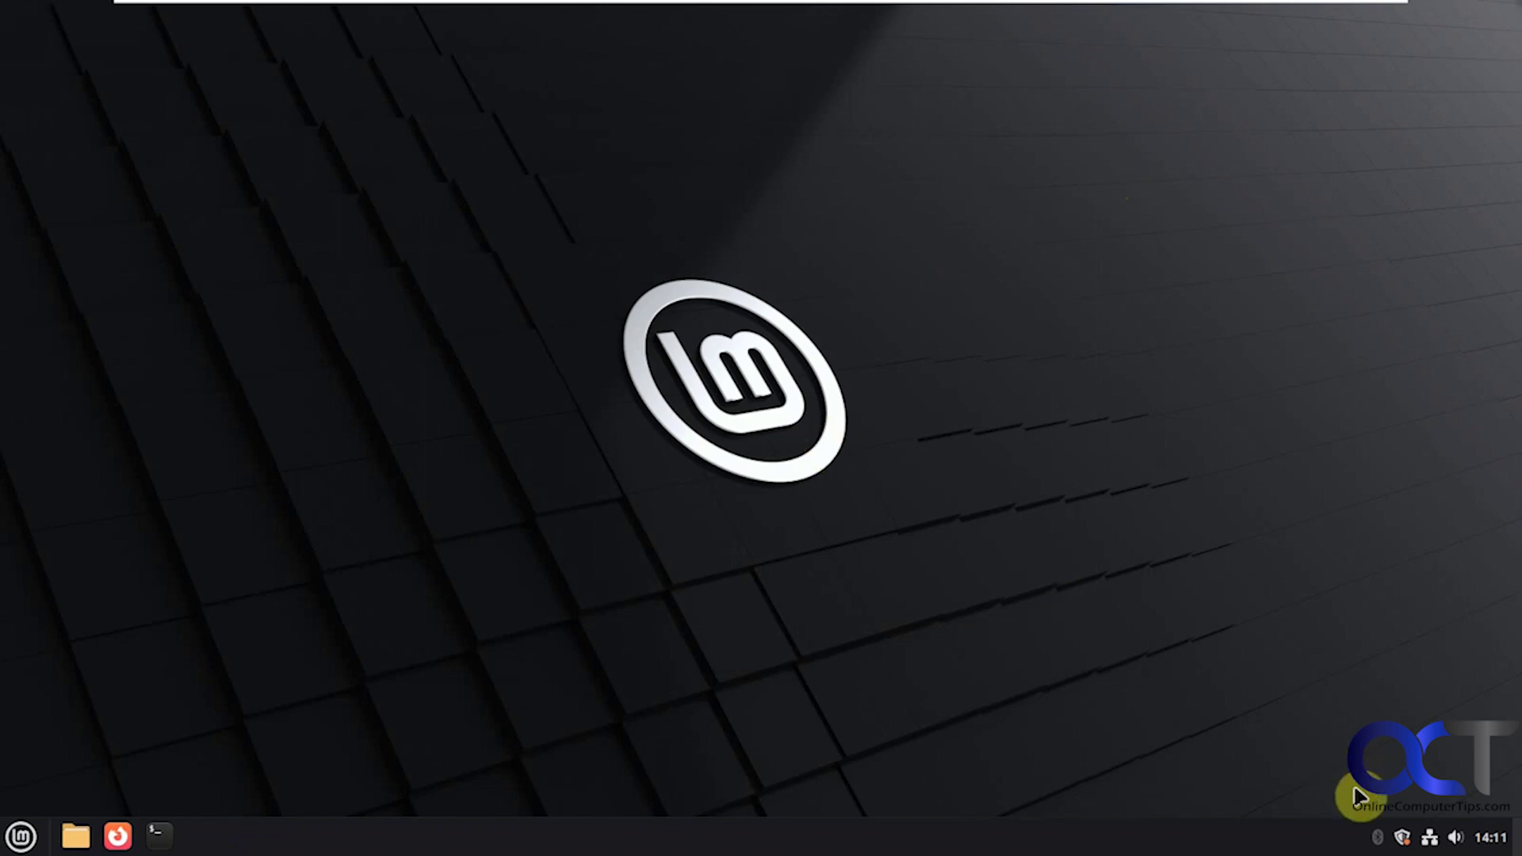
Step: Glance at the Update Manager and close it, then scroll through All Applications in the menu
{"action": "left_click", "coordinate": [1402, 838]}
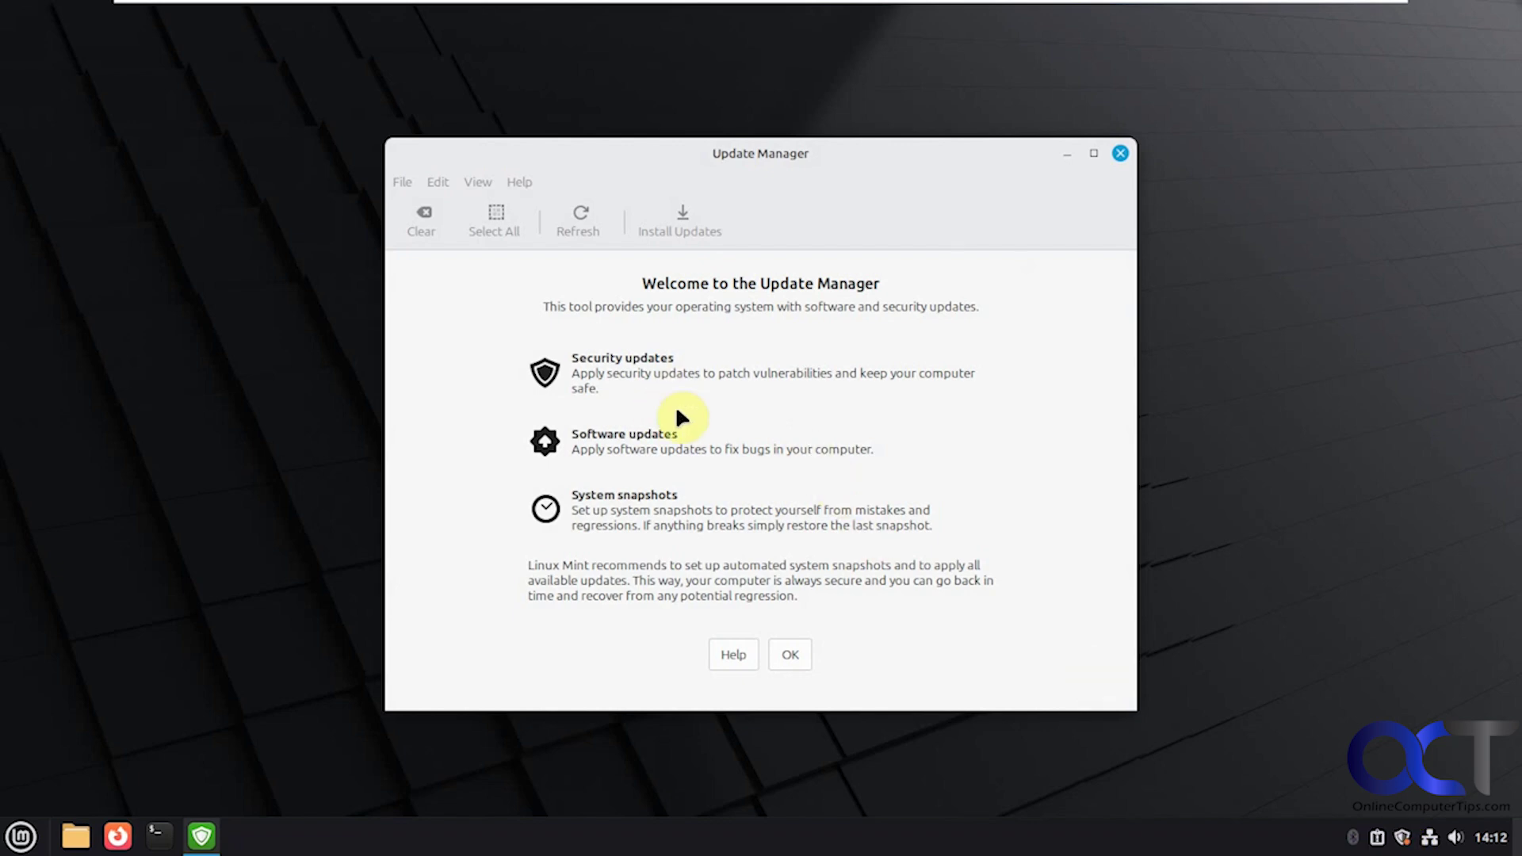
{"action": "left_click", "coordinate": [1119, 157]}
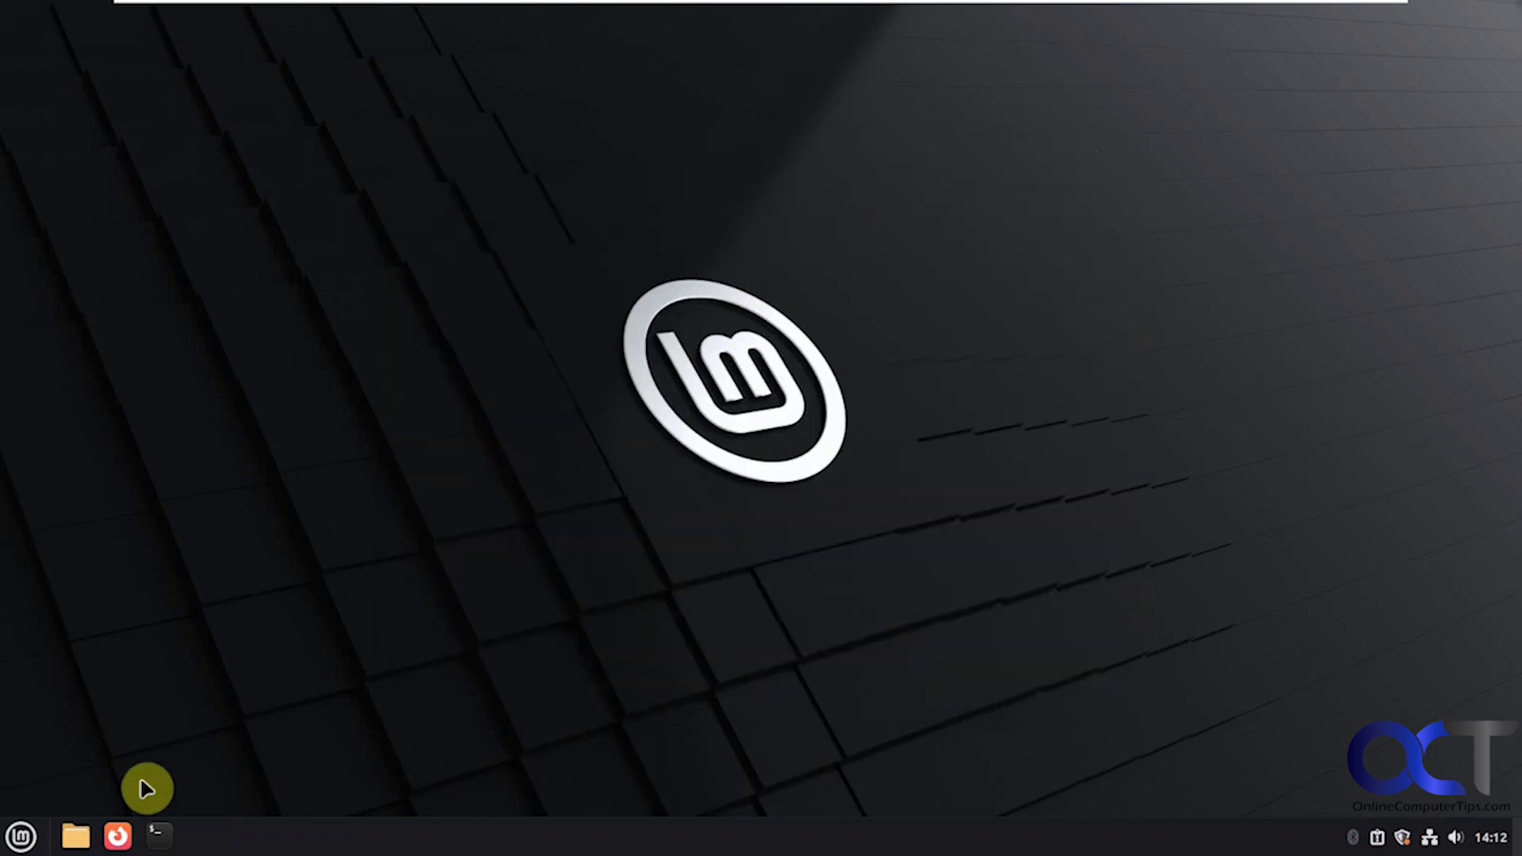
{"action": "left_click", "coordinate": [23, 835]}
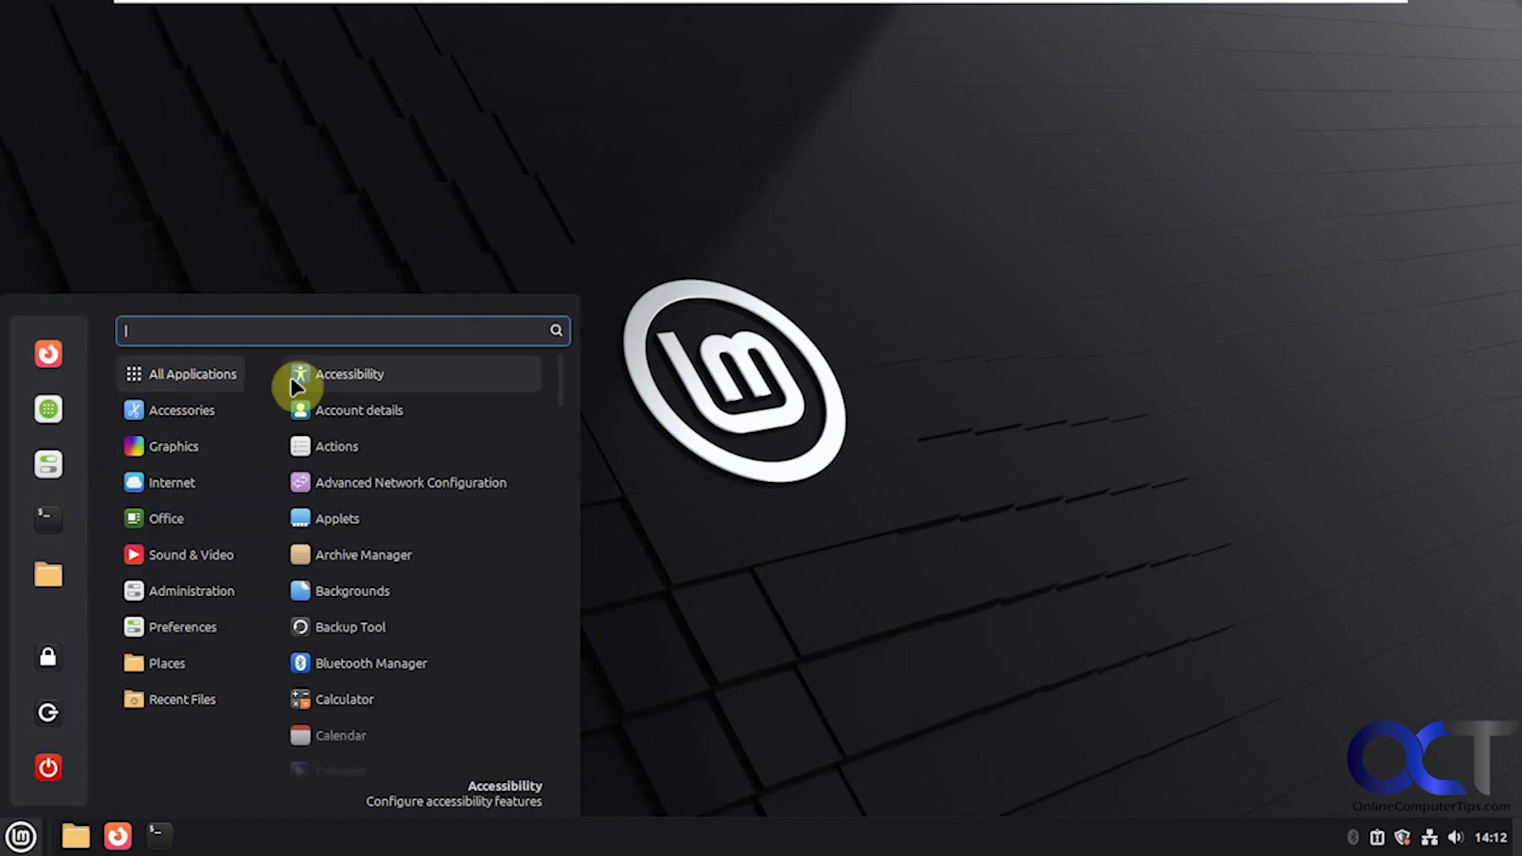
{"action": "left_click_drag", "start_coordinate": [561, 370], "coordinate": [559, 757]}
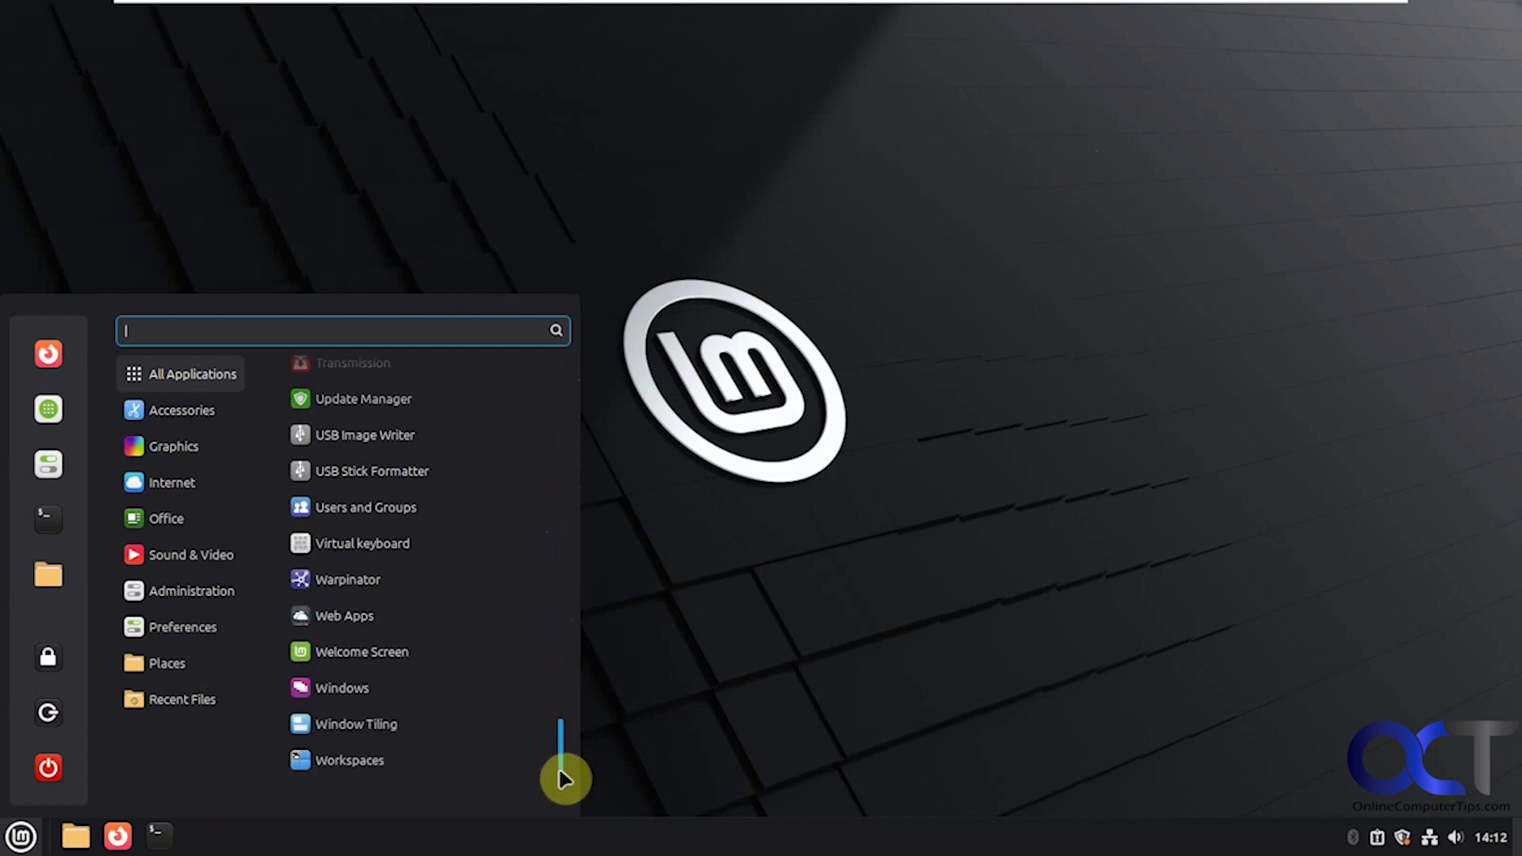
{"action": "left_click_drag", "start_coordinate": [558, 767], "coordinate": [557, 361]}
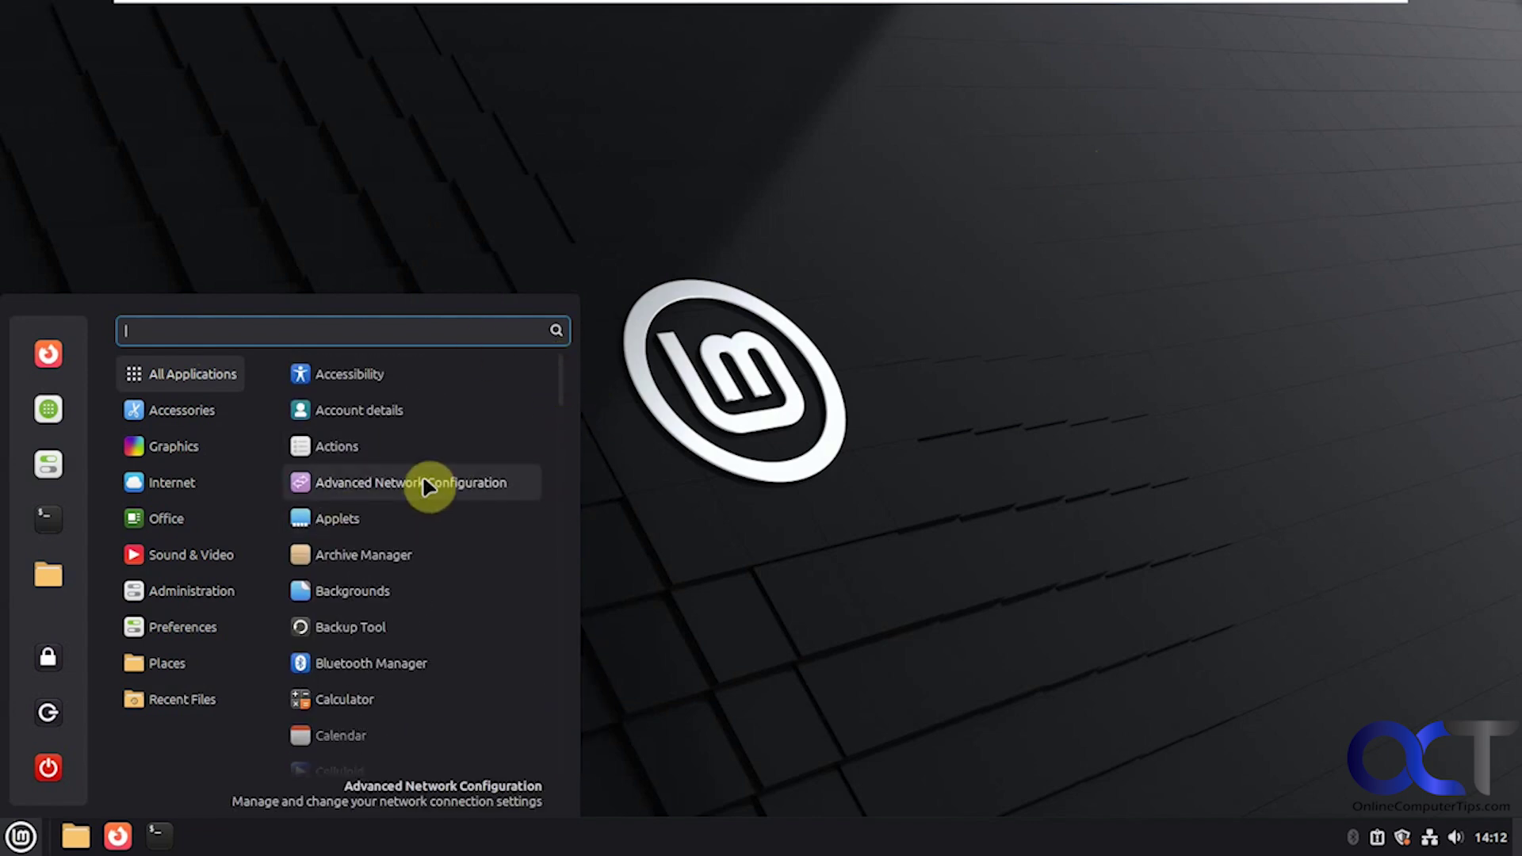
Step: Install FileZilla from the Software Manager, accepting its extra packages and authenticating with the password
{"action": "left_click", "coordinate": [56, 407]}
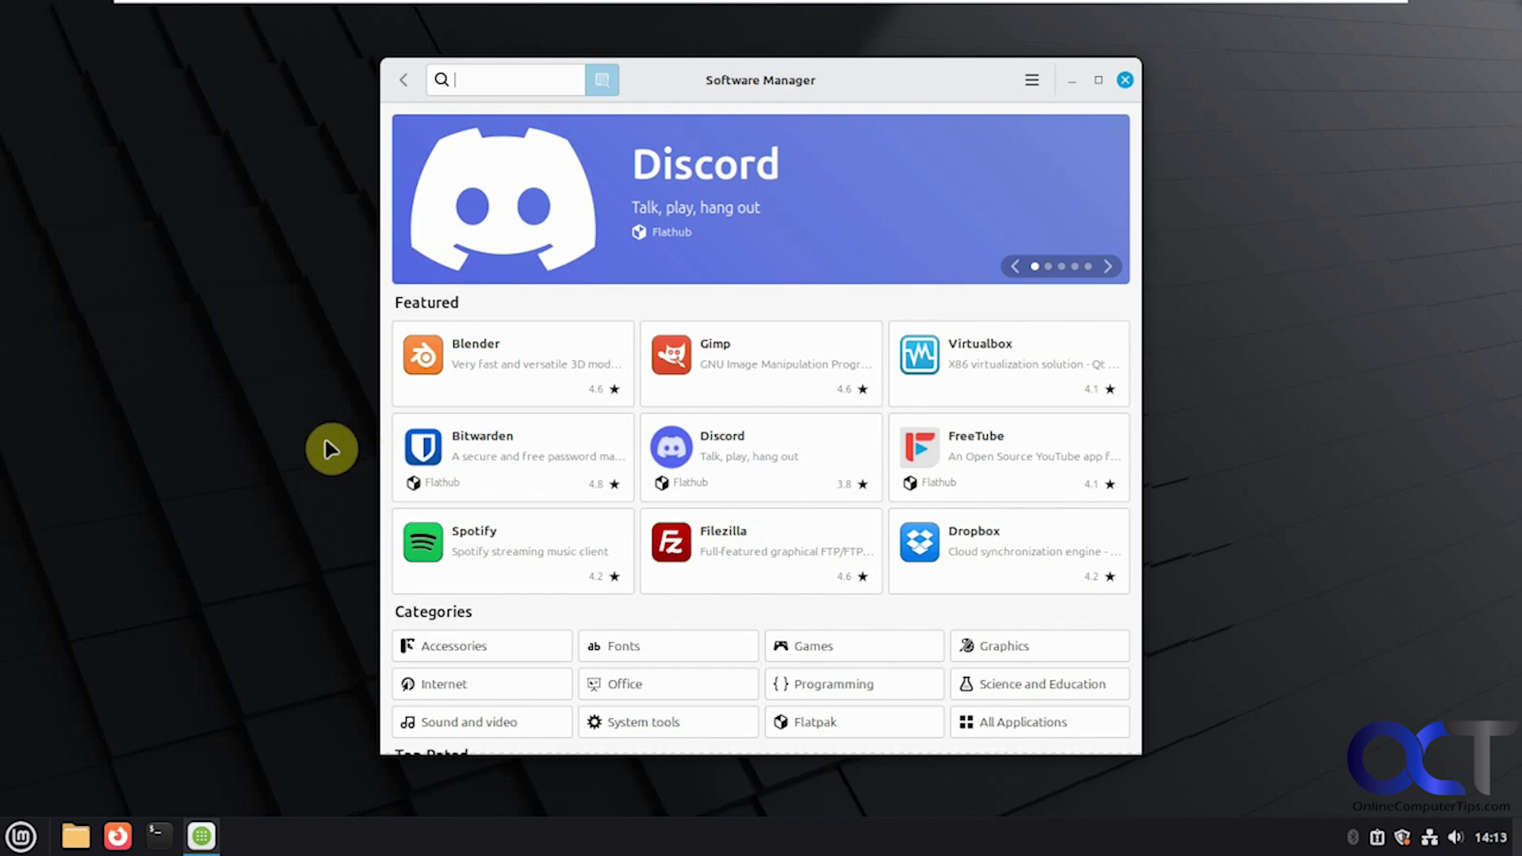
{"action": "left_click", "coordinate": [733, 550]}
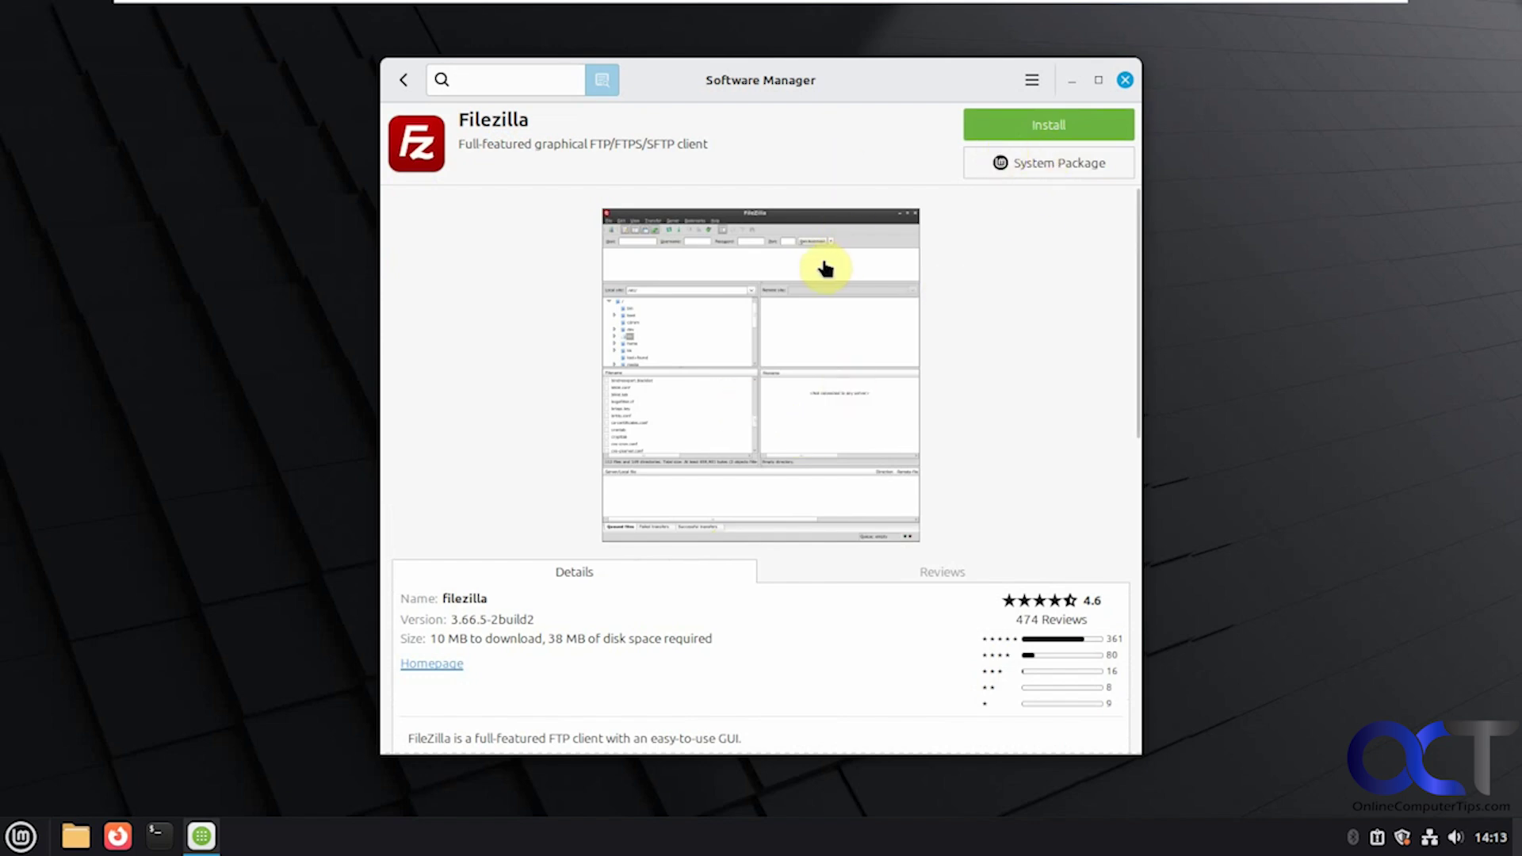
{"action": "left_click", "coordinate": [1055, 125]}
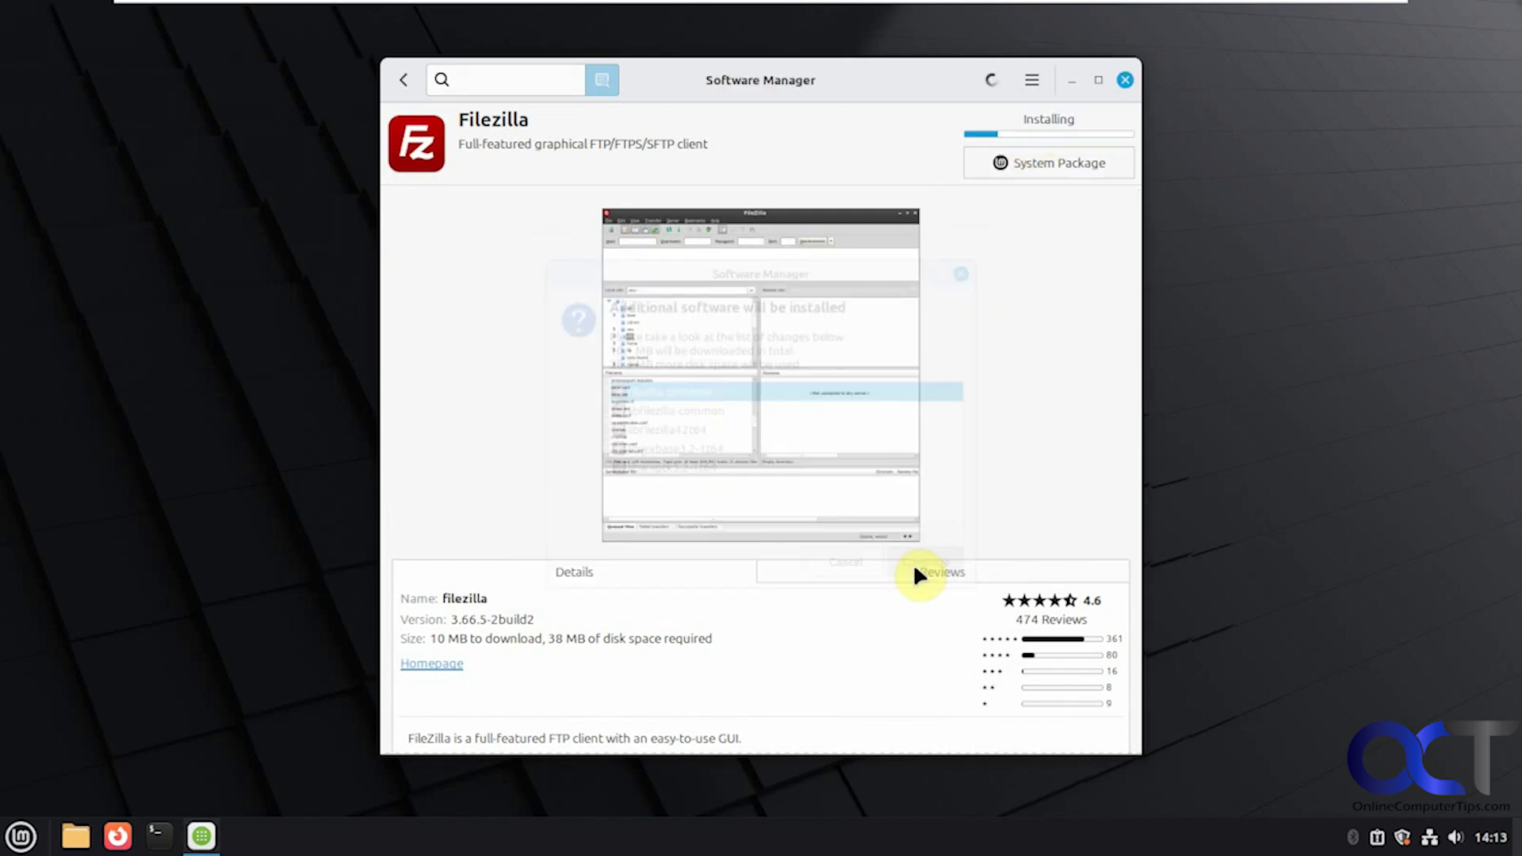
{"action": "left_click", "coordinate": [911, 573]}
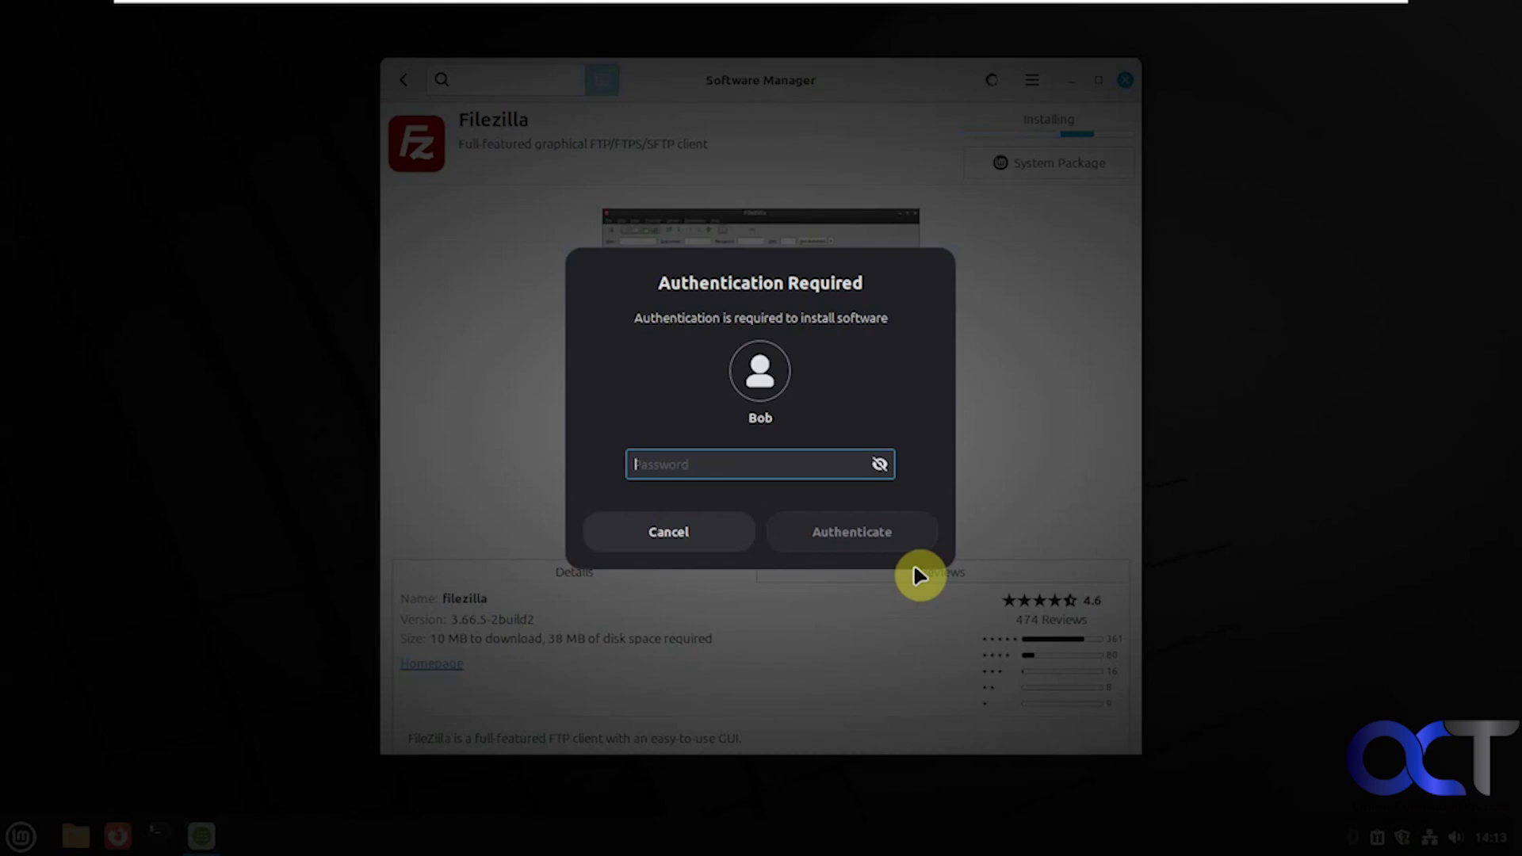
{"action": "type", "text": "••••••••"}
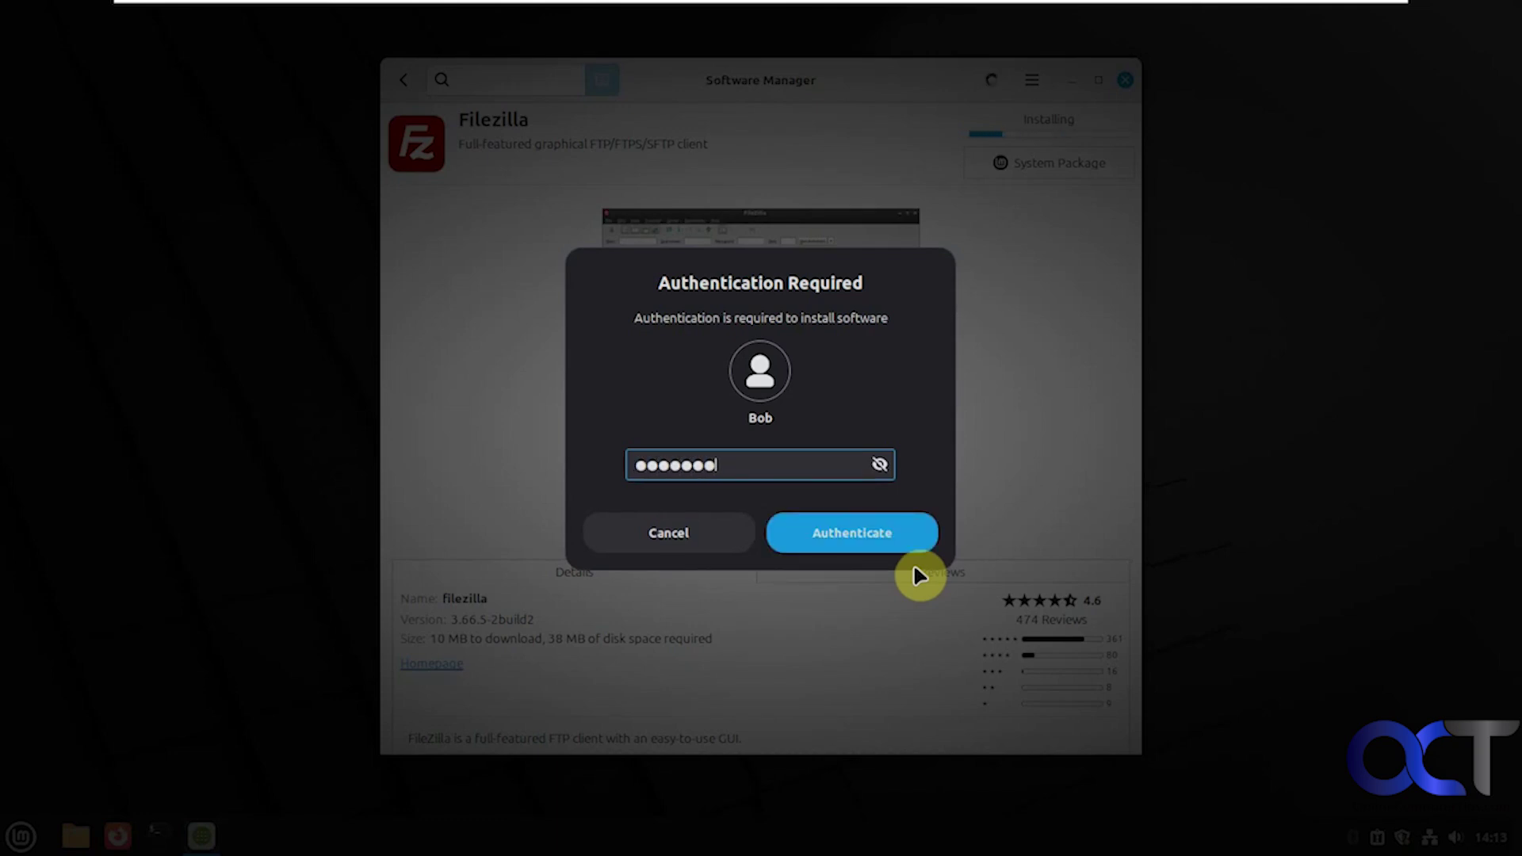
{"action": "left_click", "coordinate": [872, 532]}
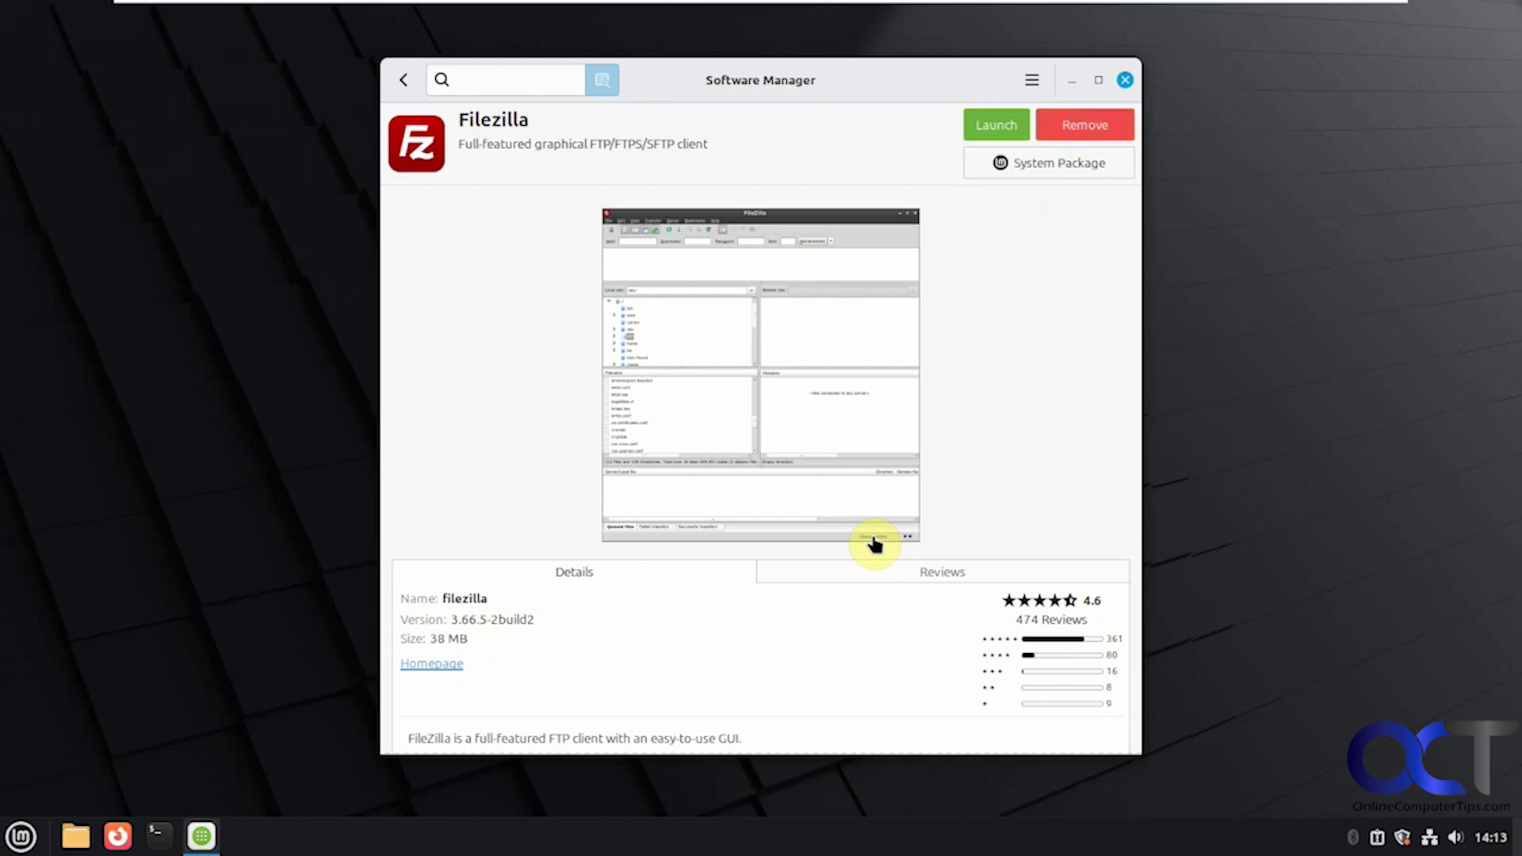
Step: Launch FileZilla, dismiss its welcome message, then close FileZilla and the Software Manager
{"action": "left_click", "coordinate": [990, 129]}
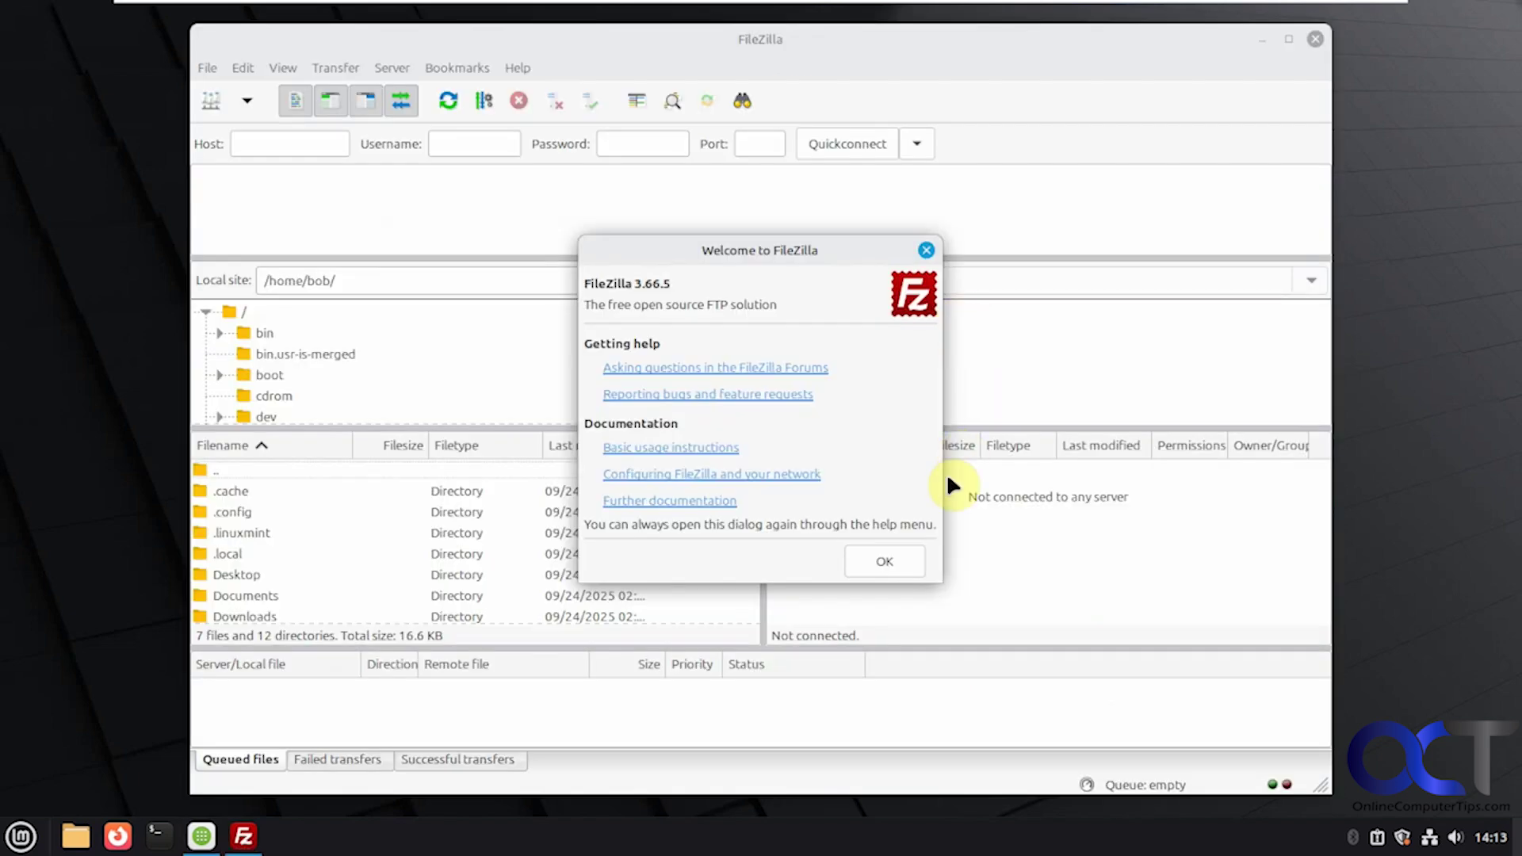
{"action": "left_click", "coordinate": [902, 559]}
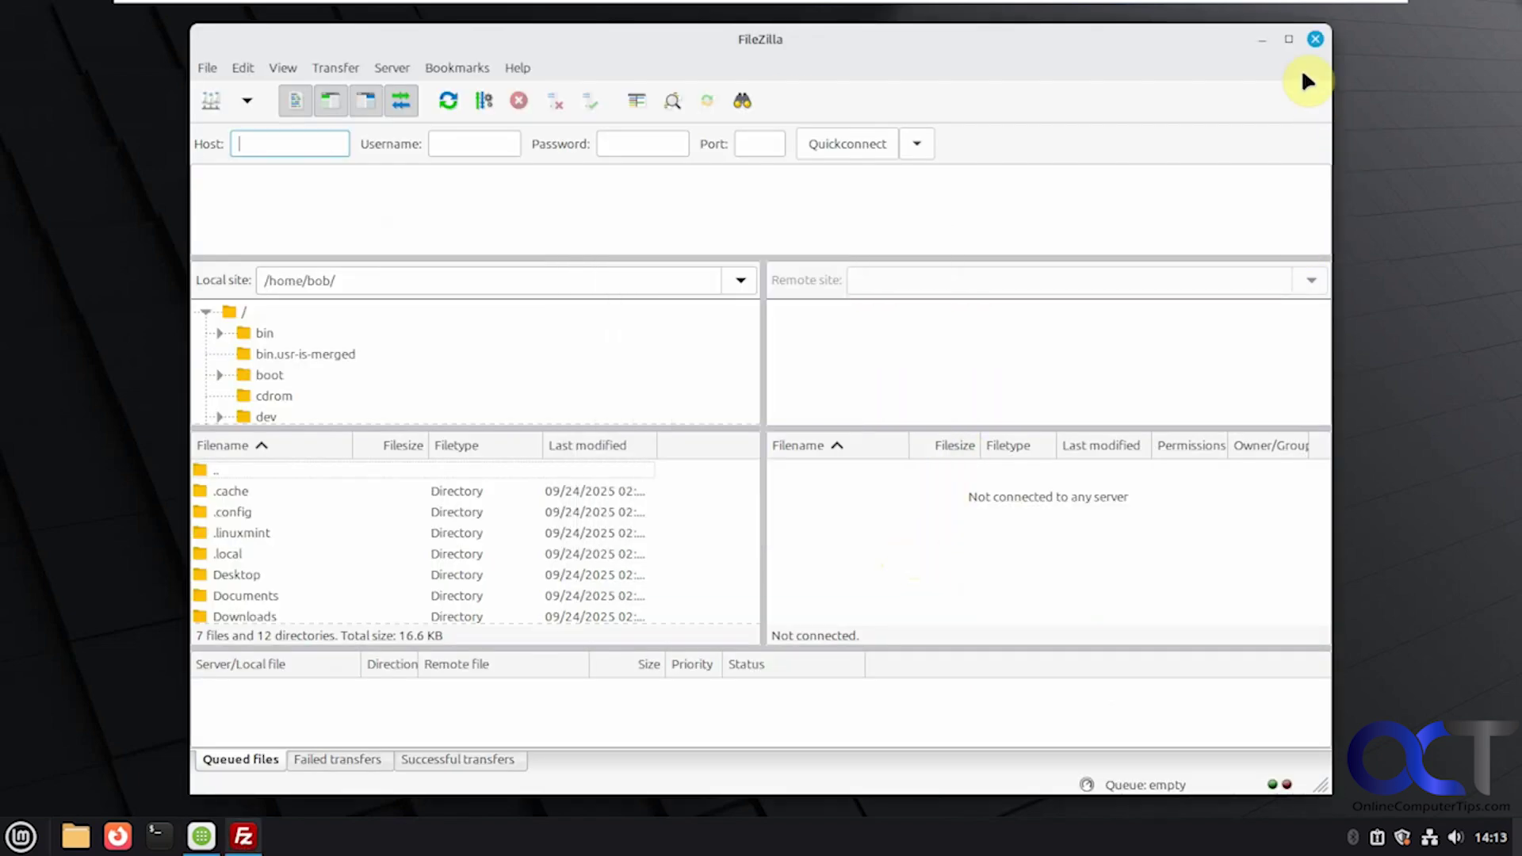
{"action": "left_click", "coordinate": [1314, 39]}
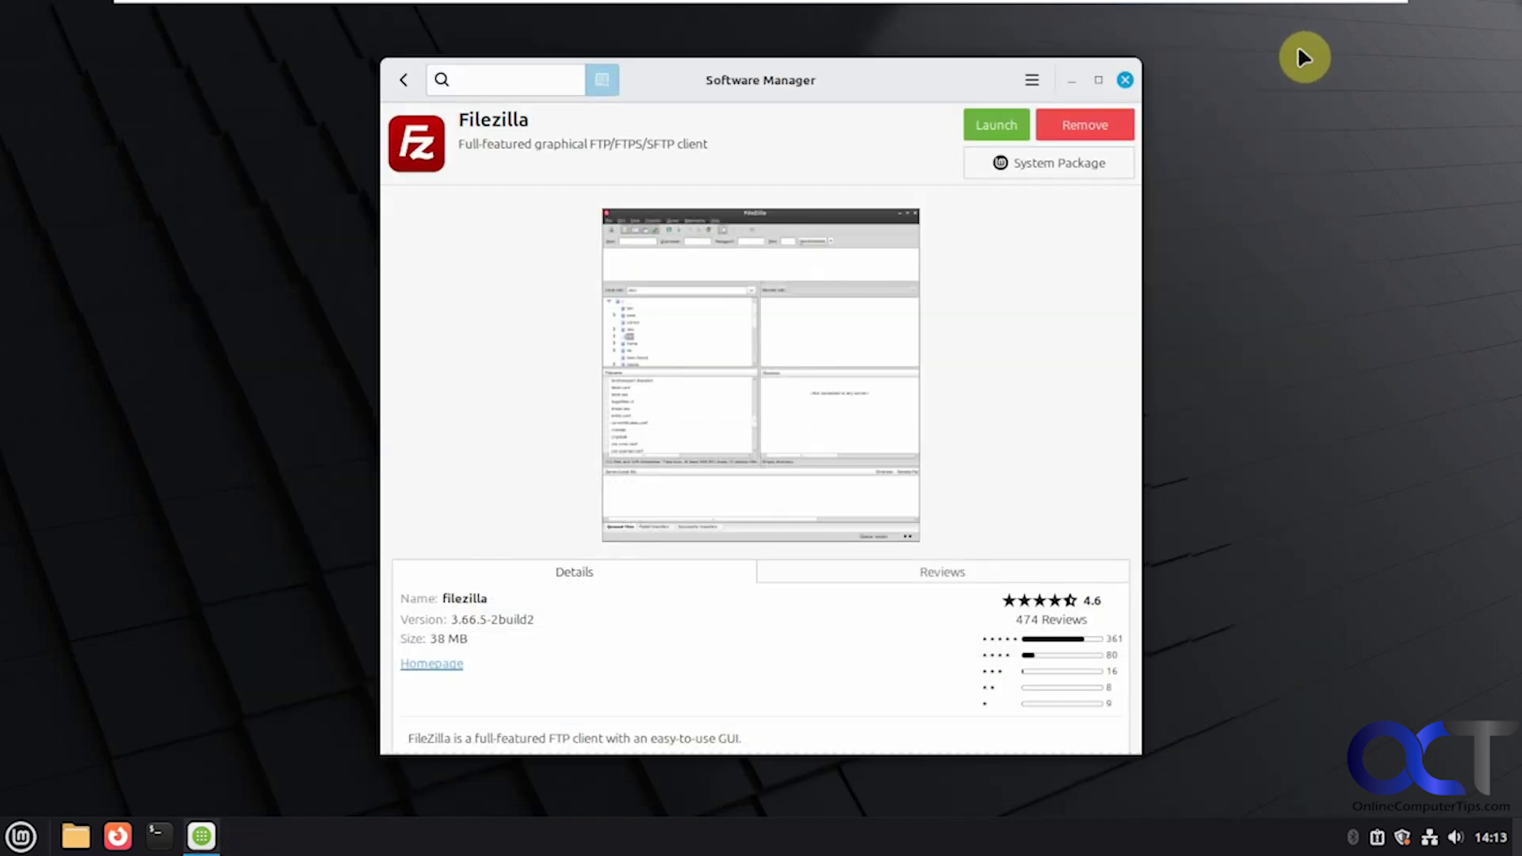
{"action": "left_click", "coordinate": [1124, 79]}
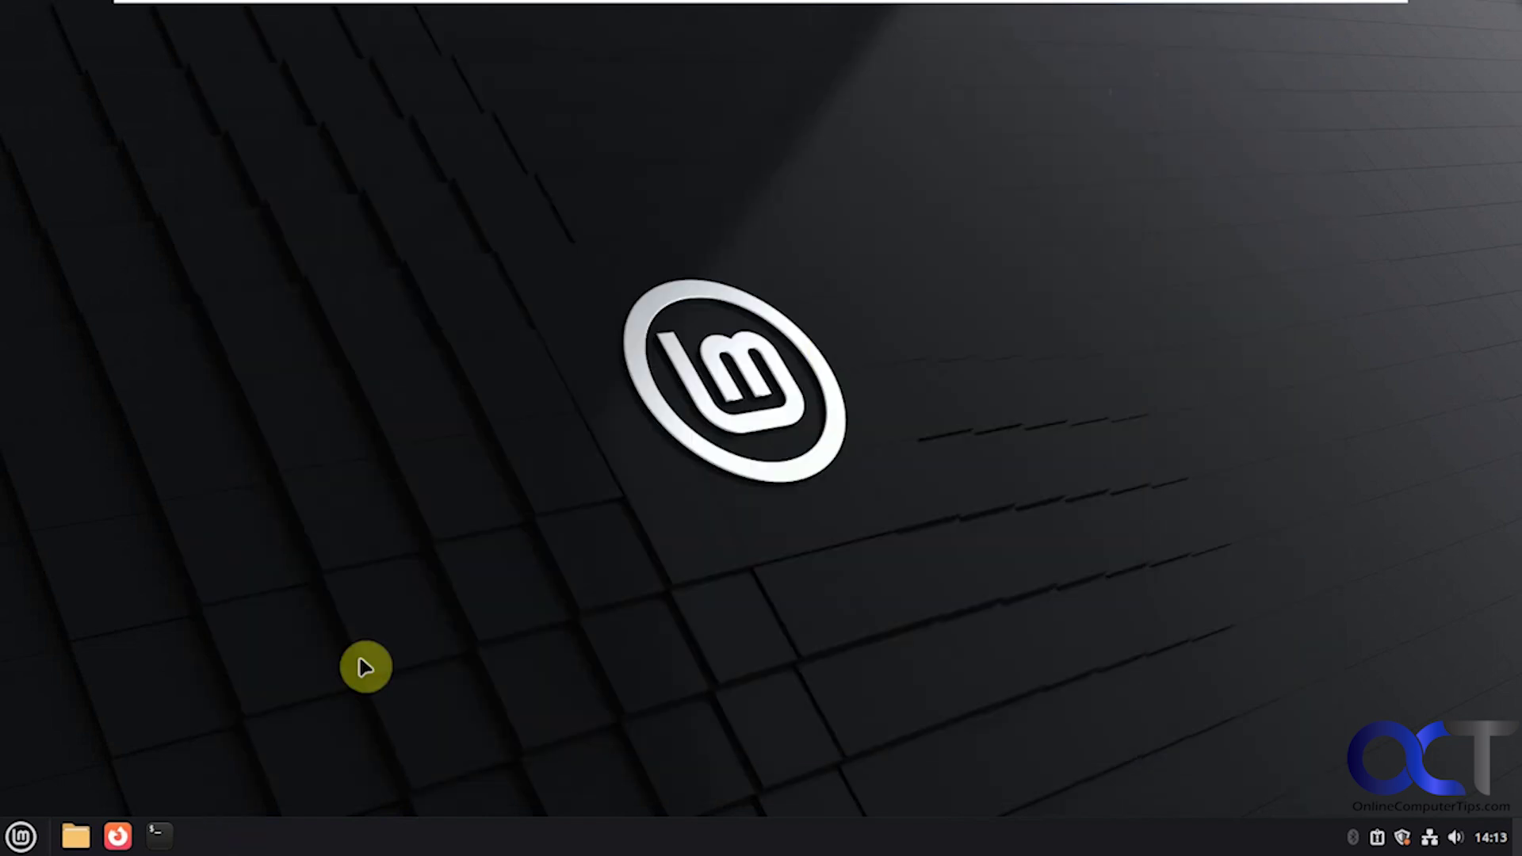
Step: Launch System Monitor from Administration, view its Resources and File Systems tabs, then close it
{"action": "left_click", "coordinate": [22, 837]}
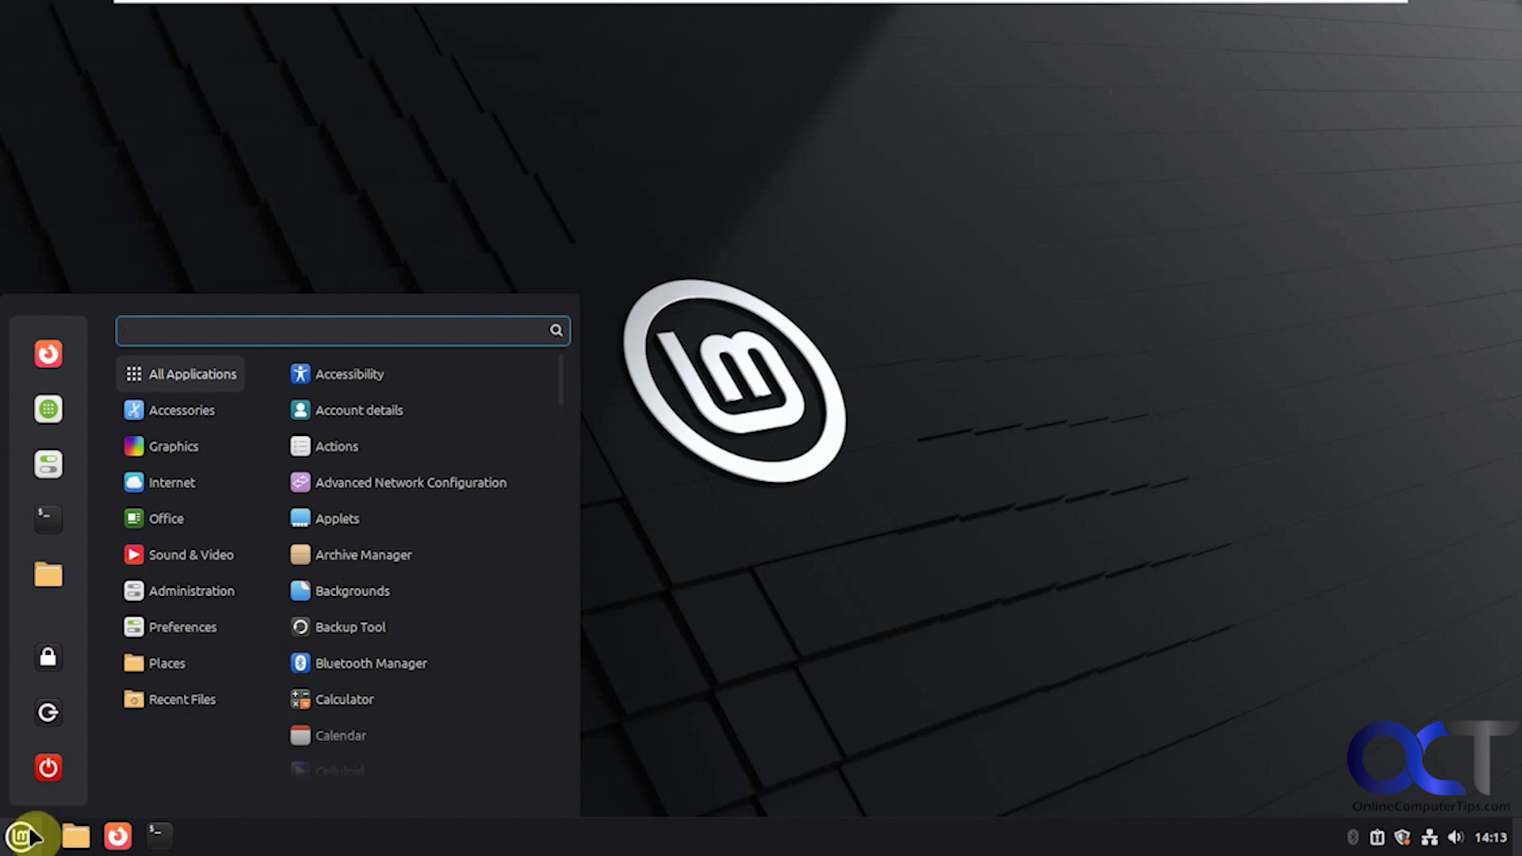
{"action": "mouse_move", "coordinate": [208, 593]}
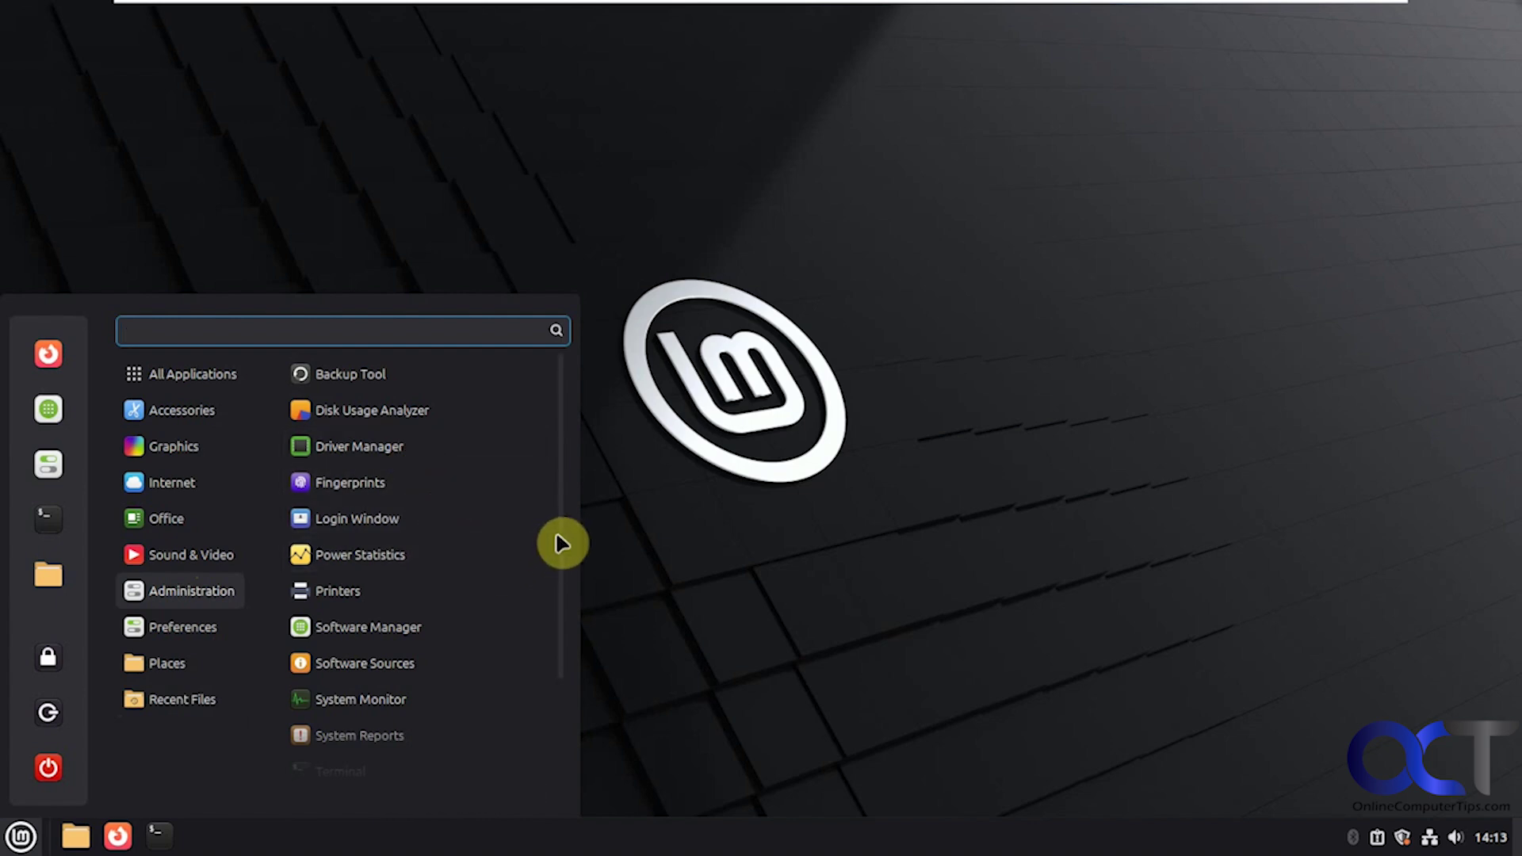
{"action": "left_click_drag", "start_coordinate": [564, 542], "coordinate": [568, 612]}
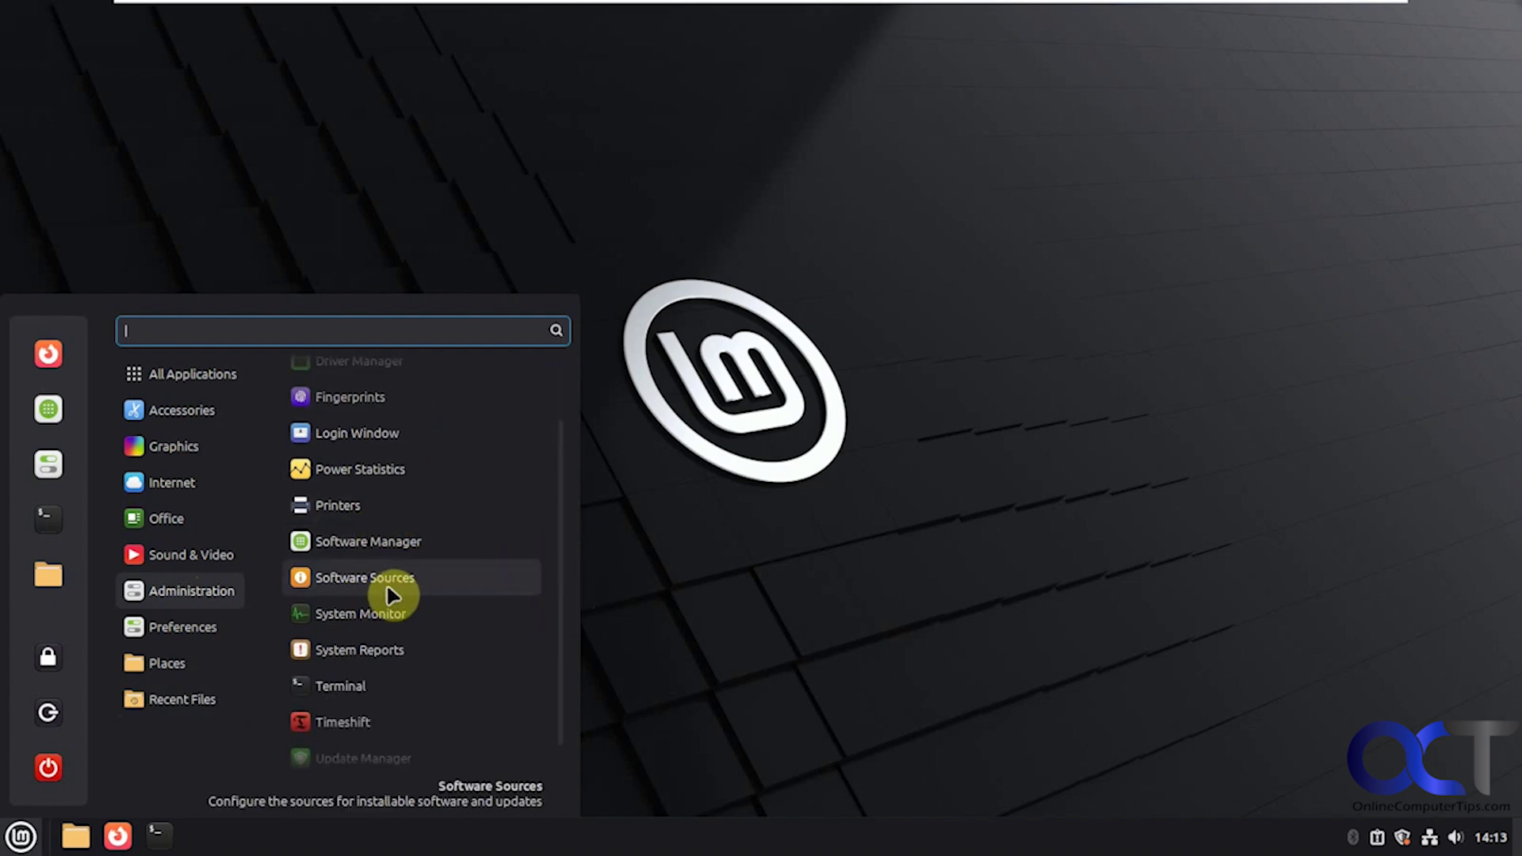
{"action": "left_click", "coordinate": [389, 614]}
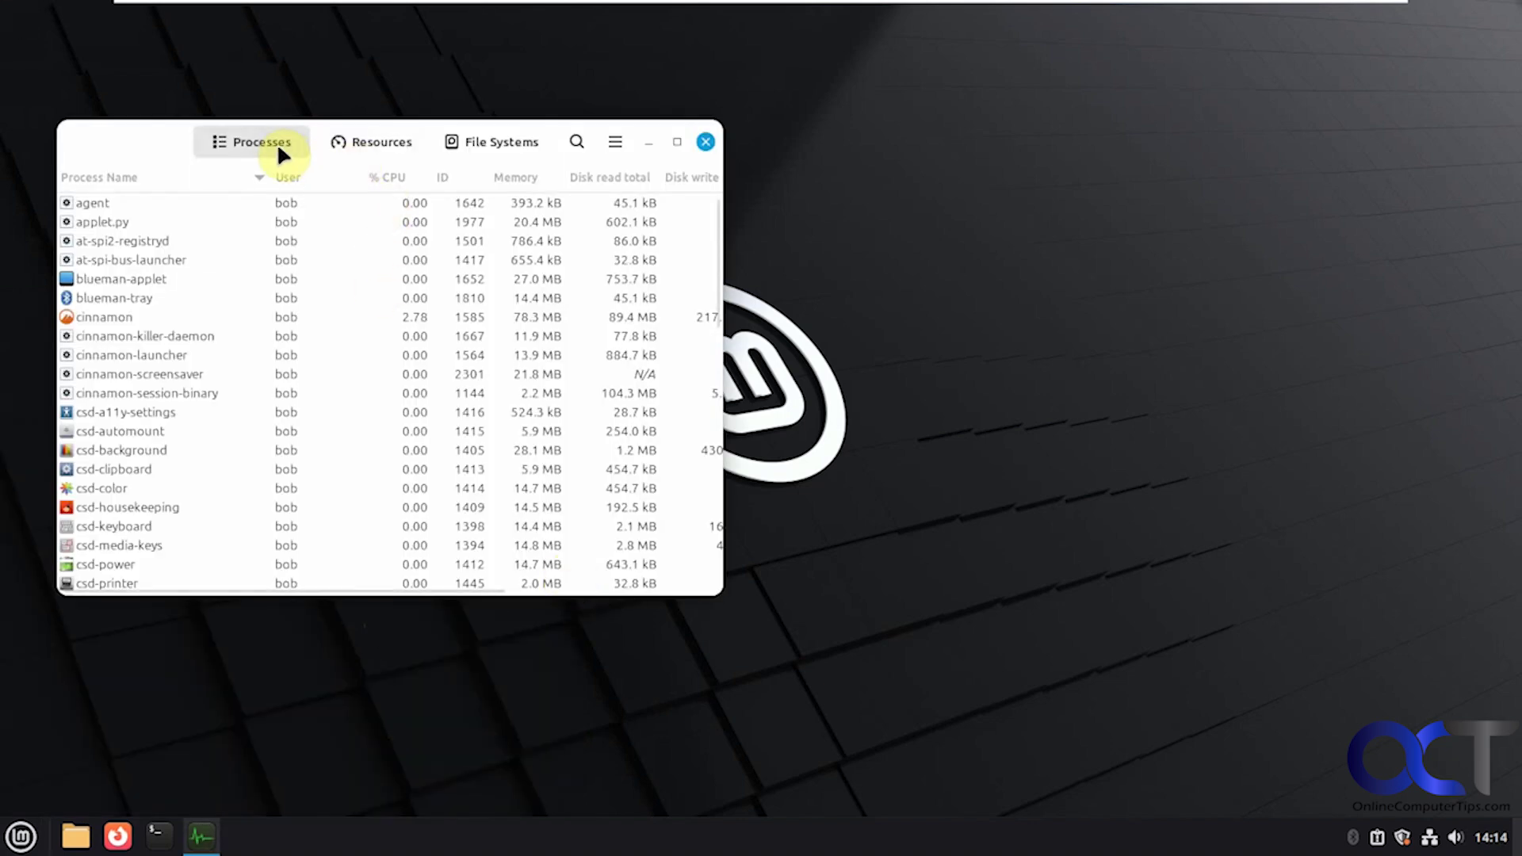
{"action": "left_click", "coordinate": [359, 144]}
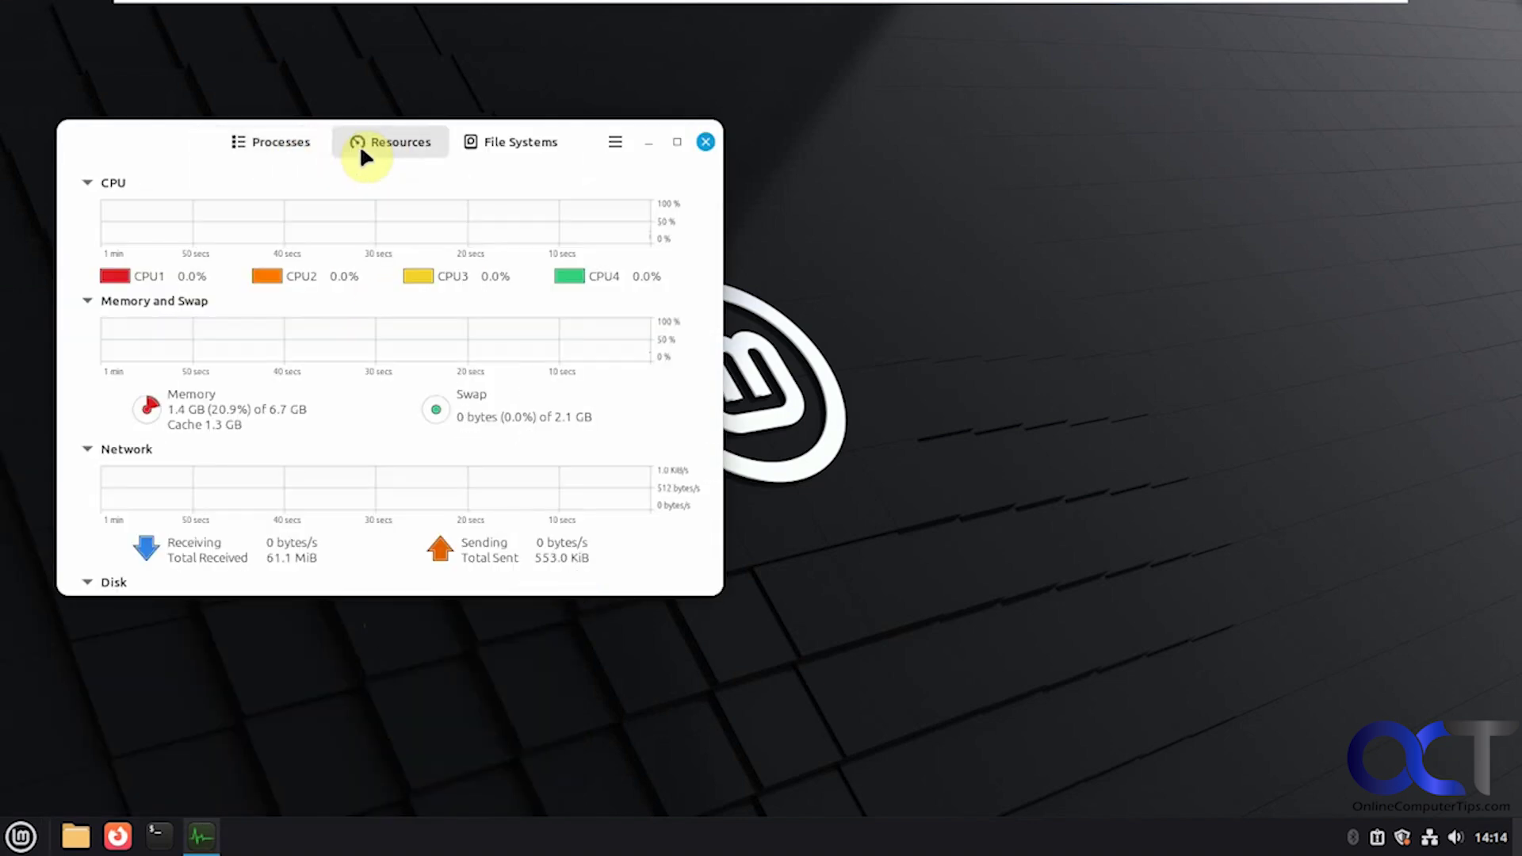
{"action": "left_click", "coordinate": [491, 143]}
{"action": "left_click", "coordinate": [705, 143]}
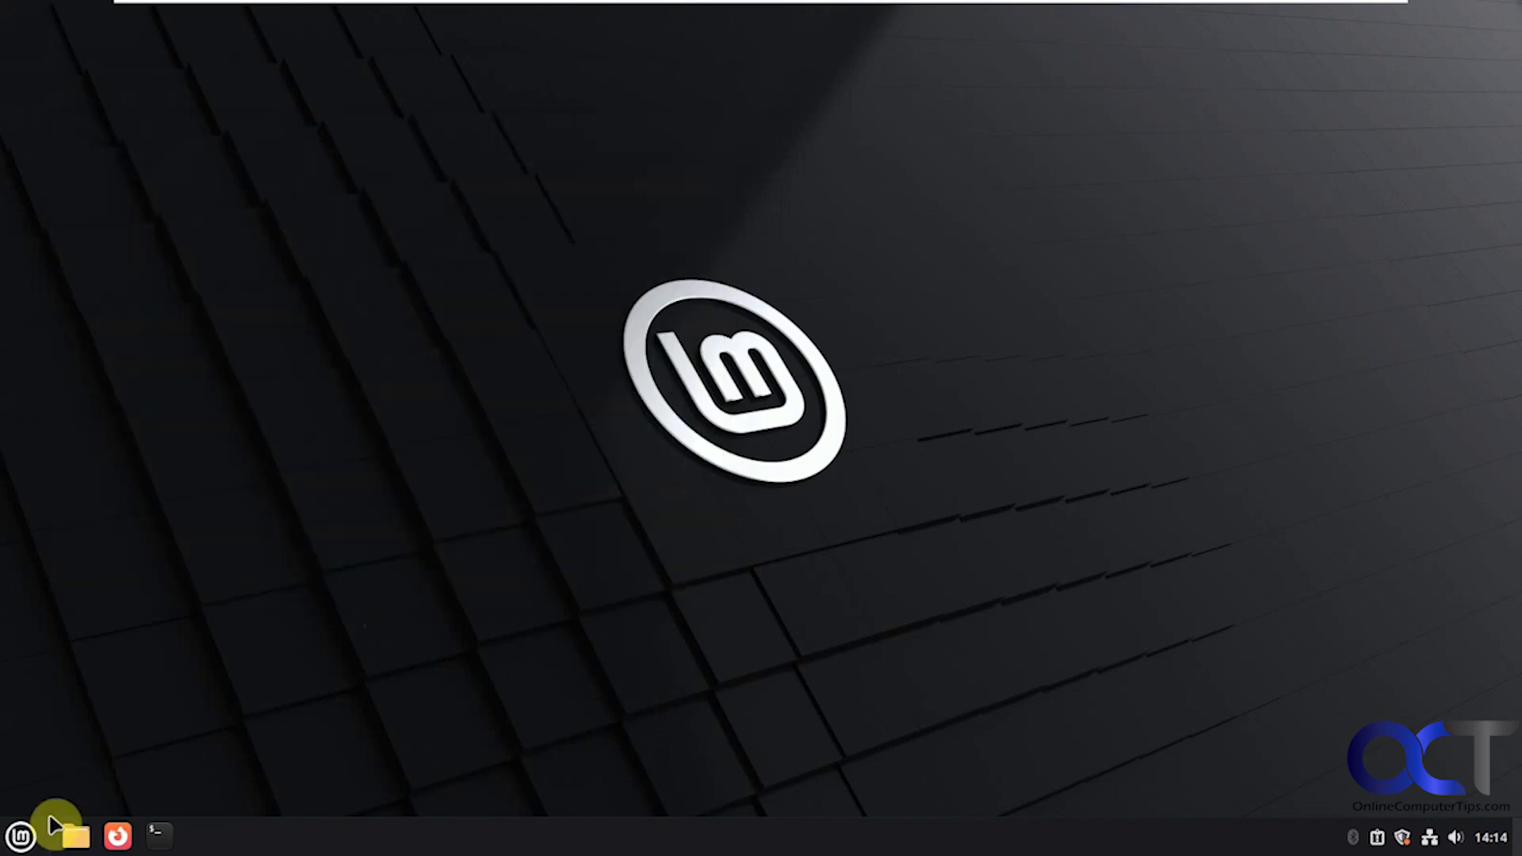
Step: Reopen the menu's Administration category and scroll down its list of apps
{"action": "left_click", "coordinate": [23, 834]}
{"action": "mouse_move", "coordinate": [222, 595]}
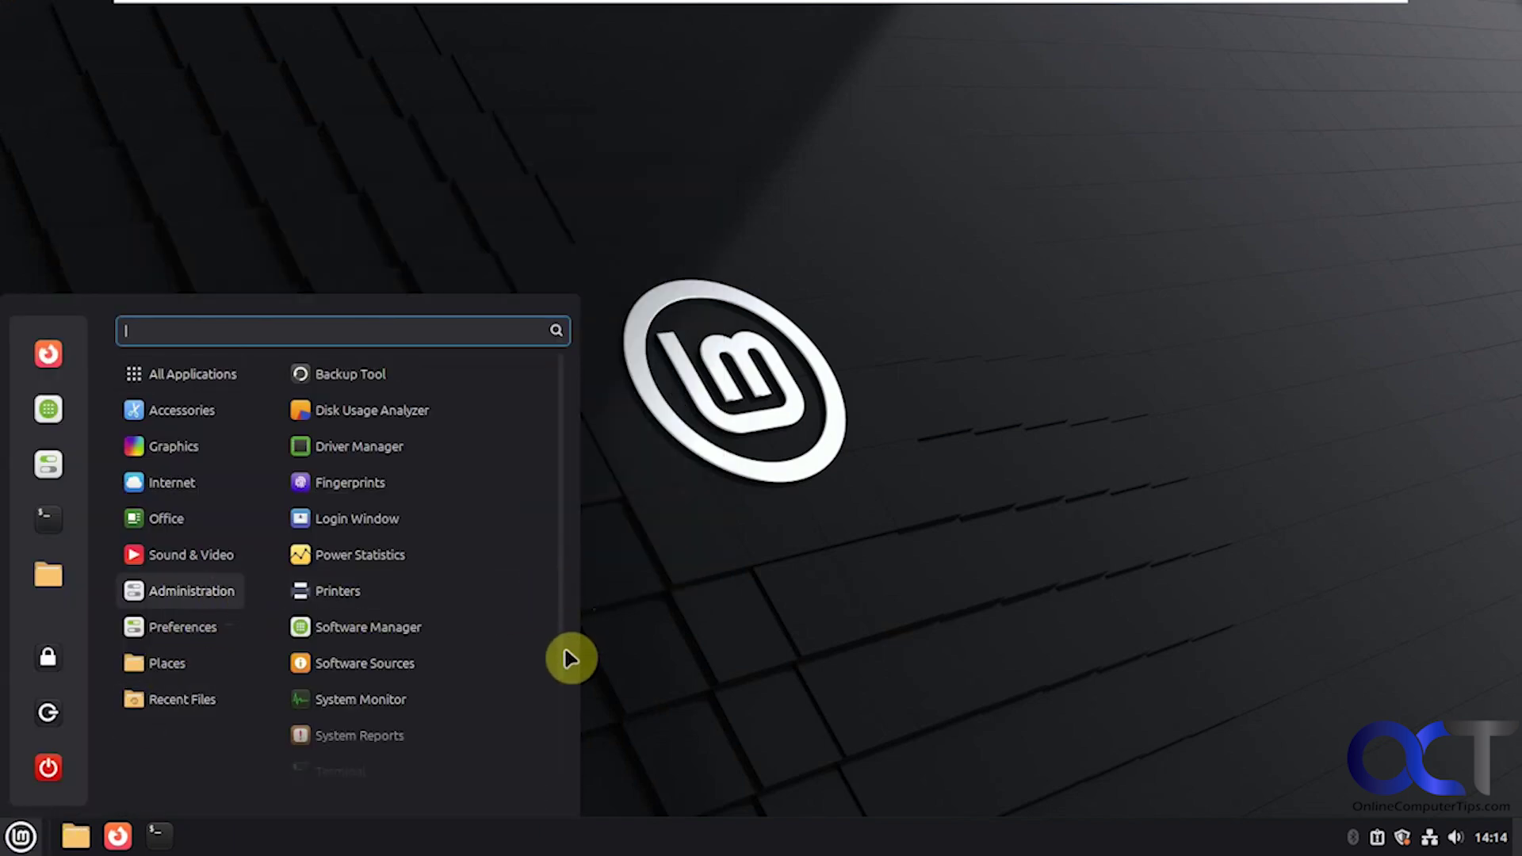
{"action": "left_click_drag", "start_coordinate": [562, 649], "coordinate": [551, 760]}
Step: Launch Users and Groups and authenticate with the account password
{"action": "left_click", "coordinate": [400, 764]}
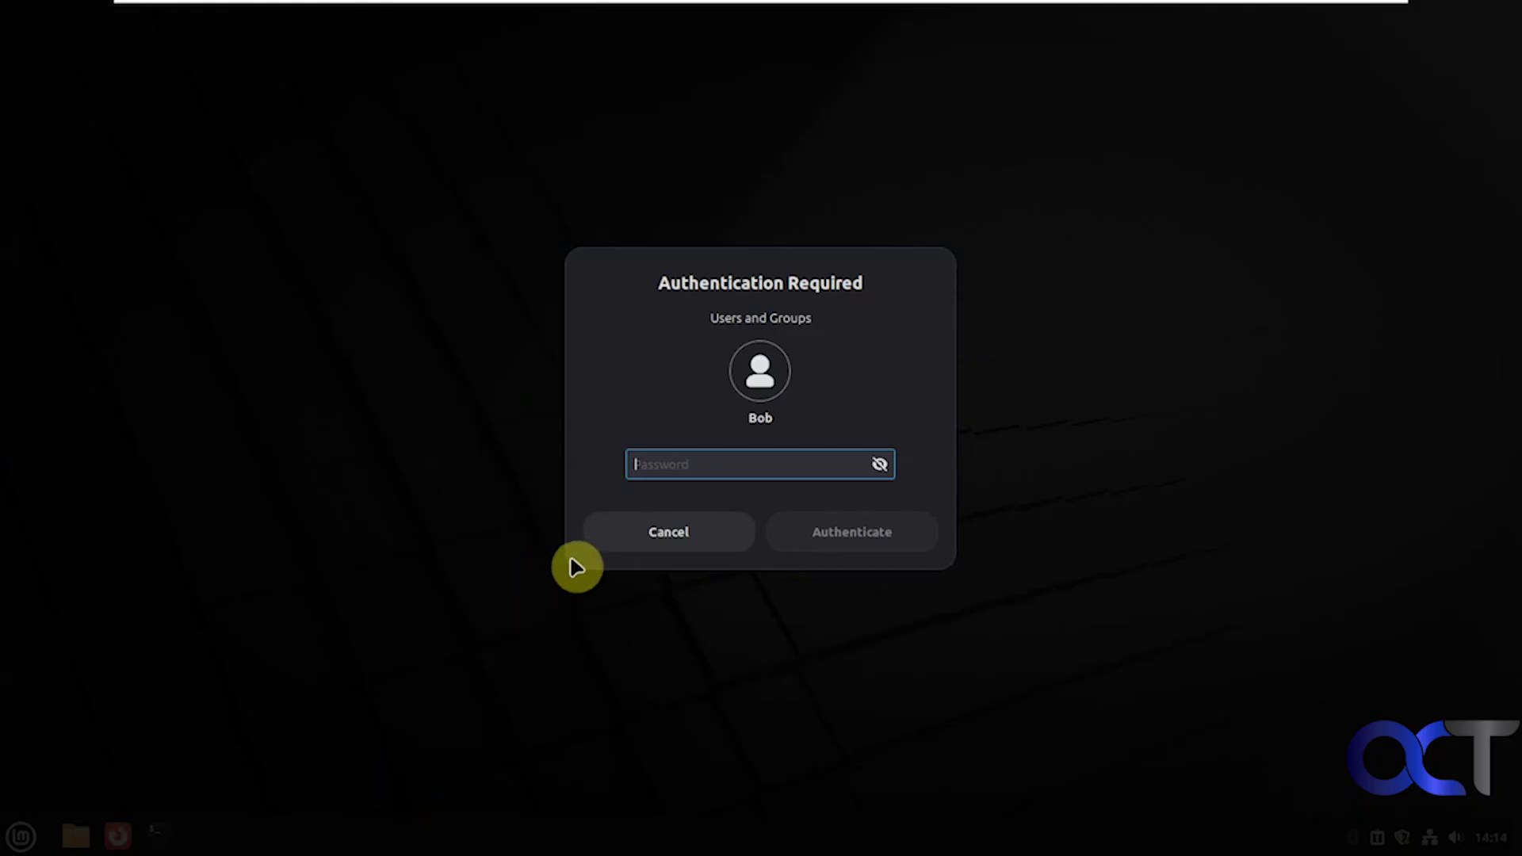
{"action": "type", "text": "********"}
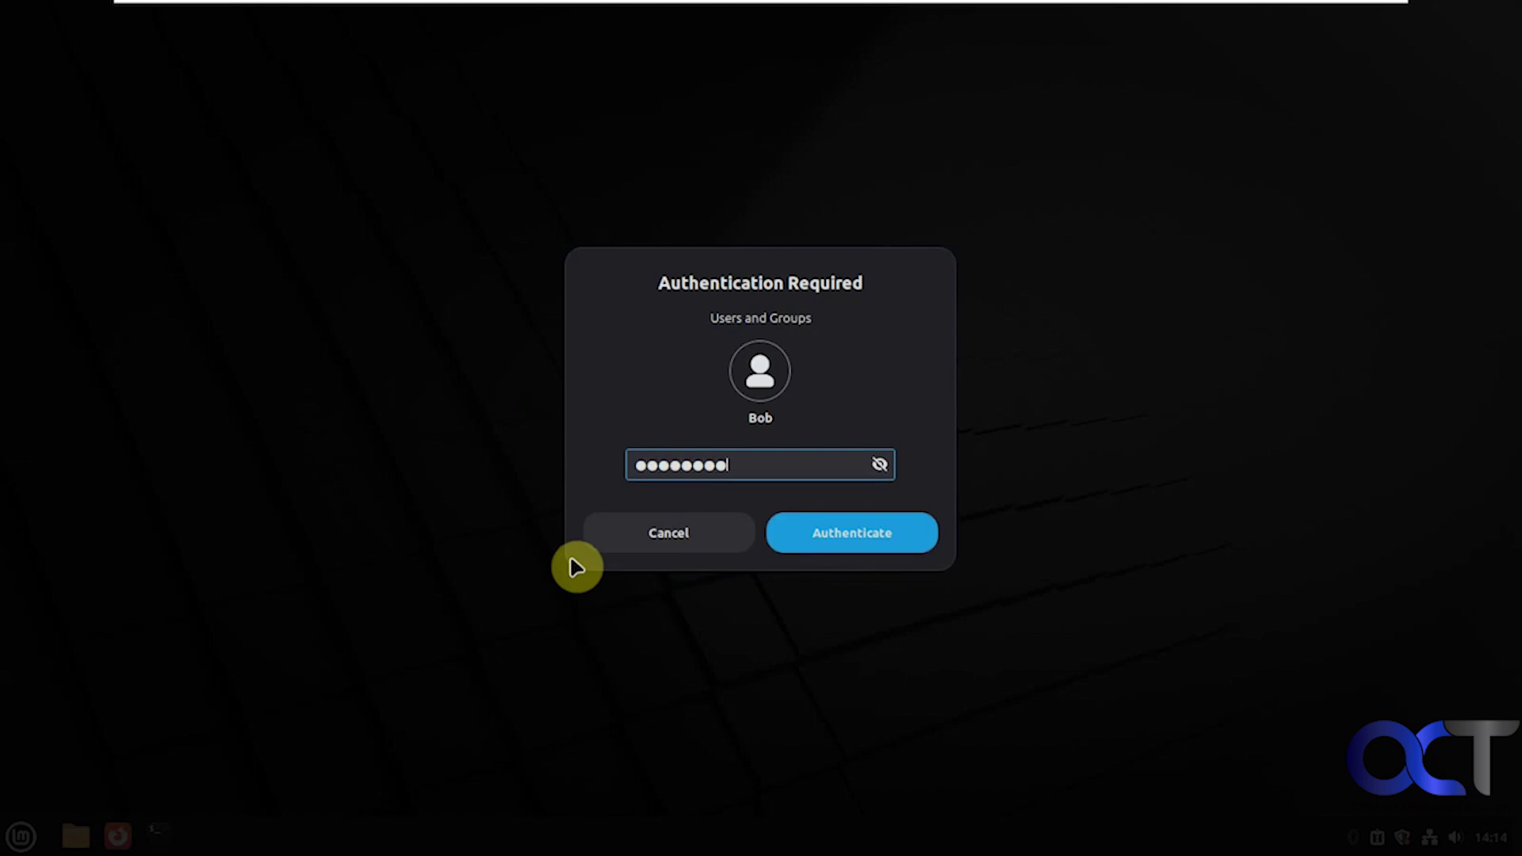
{"action": "key", "text": "Return"}
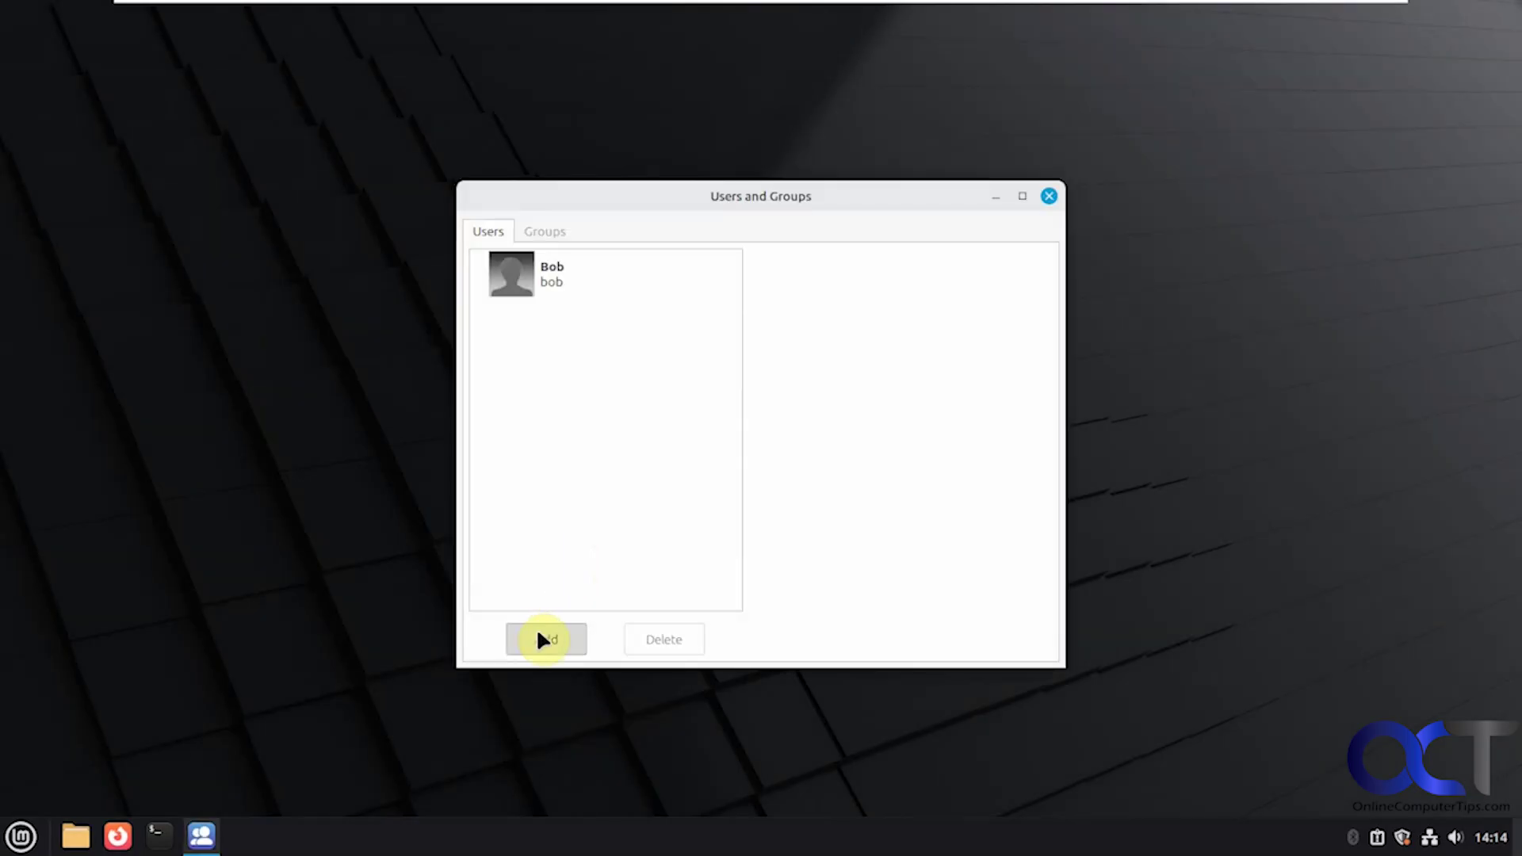
Step: Look over the new-user form's account types, cancel without adding anyone, and close Users and Groups
{"action": "left_click", "coordinate": [542, 636]}
{"action": "left_click", "coordinate": [804, 430]}
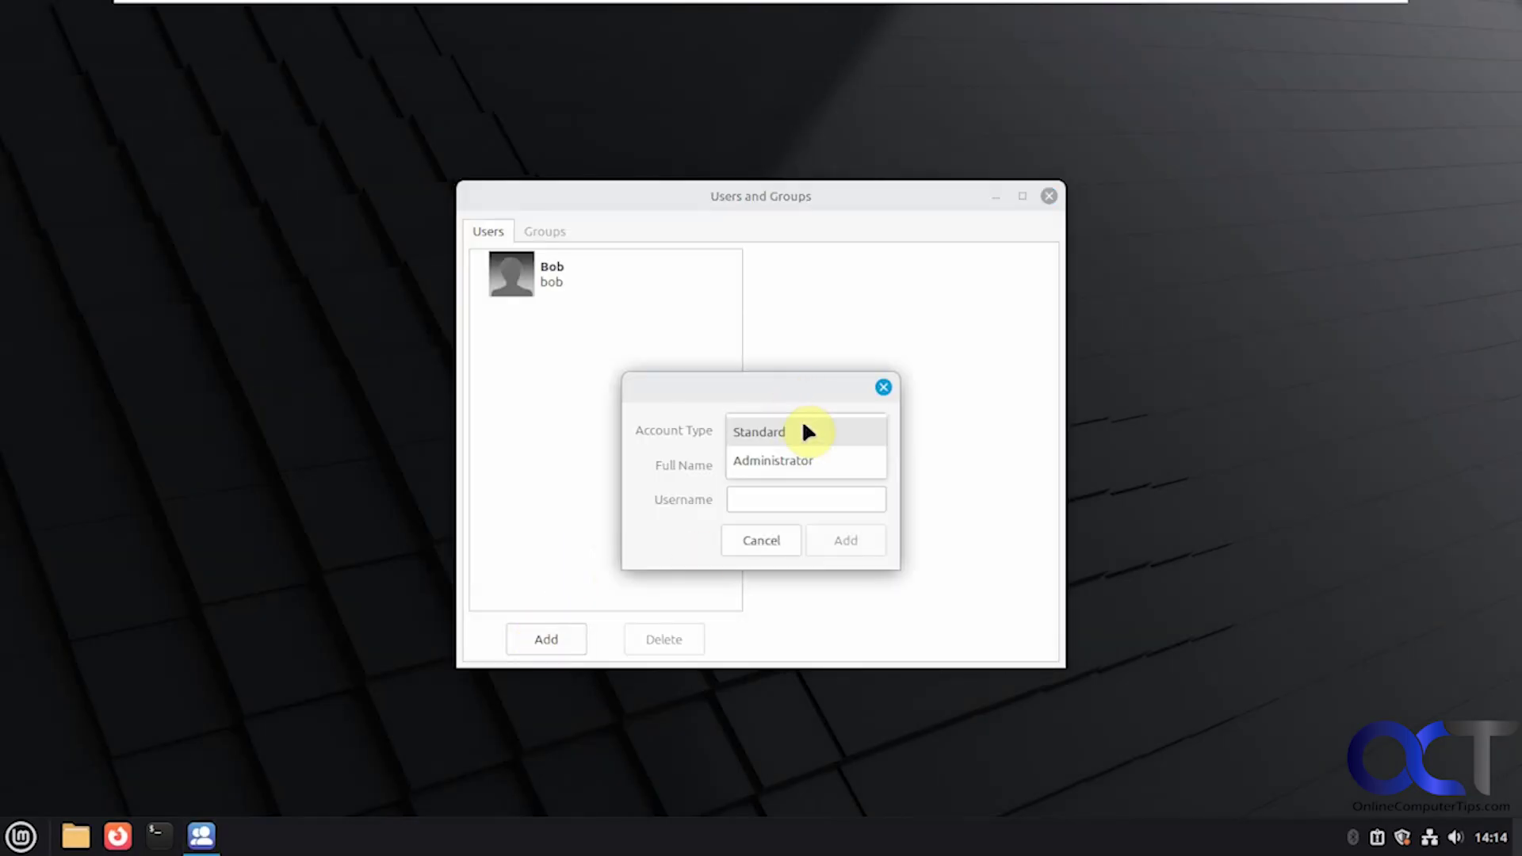
{"action": "left_click", "coordinate": [805, 430]}
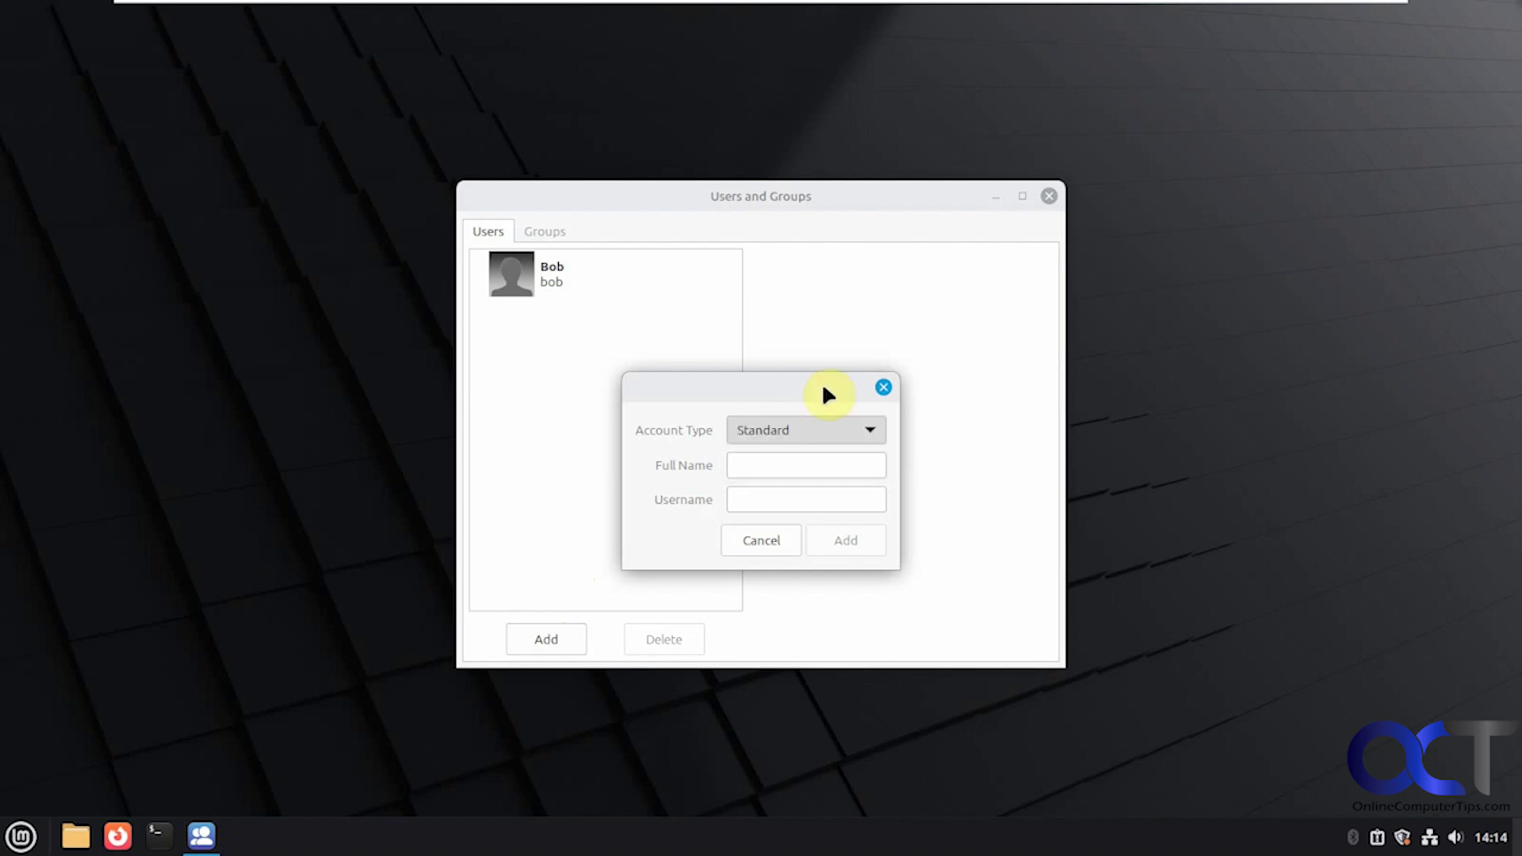
{"action": "left_click", "coordinate": [785, 537]}
{"action": "left_click", "coordinate": [1048, 197]}
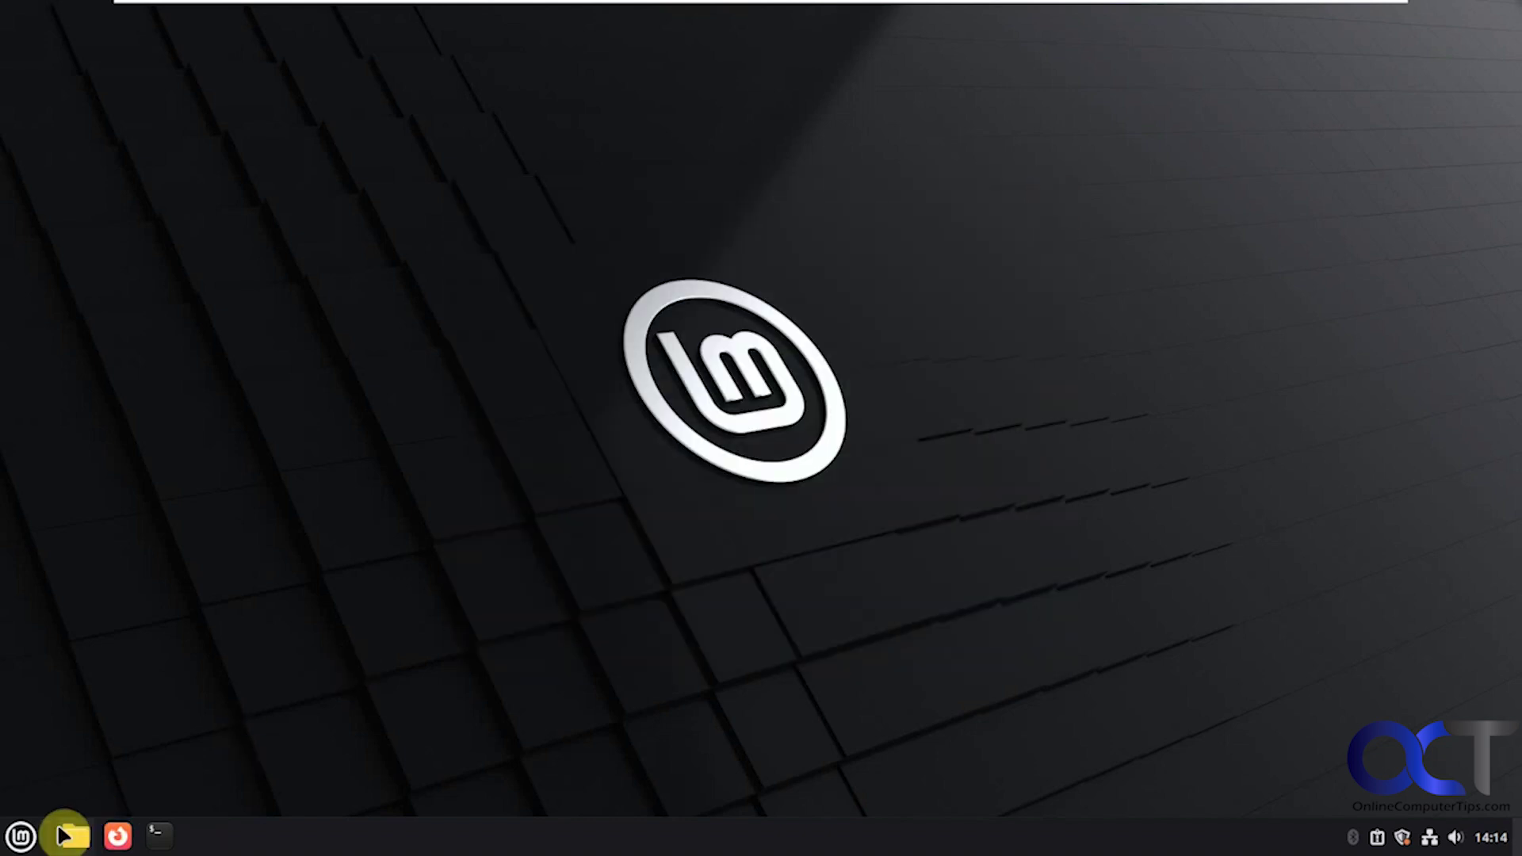
{"action": "left_click", "coordinate": [24, 837]}
Step: Open Disks from Preferences, view the 64 GB hard disk's partitions, then close it
{"action": "left_click", "coordinate": [199, 630]}
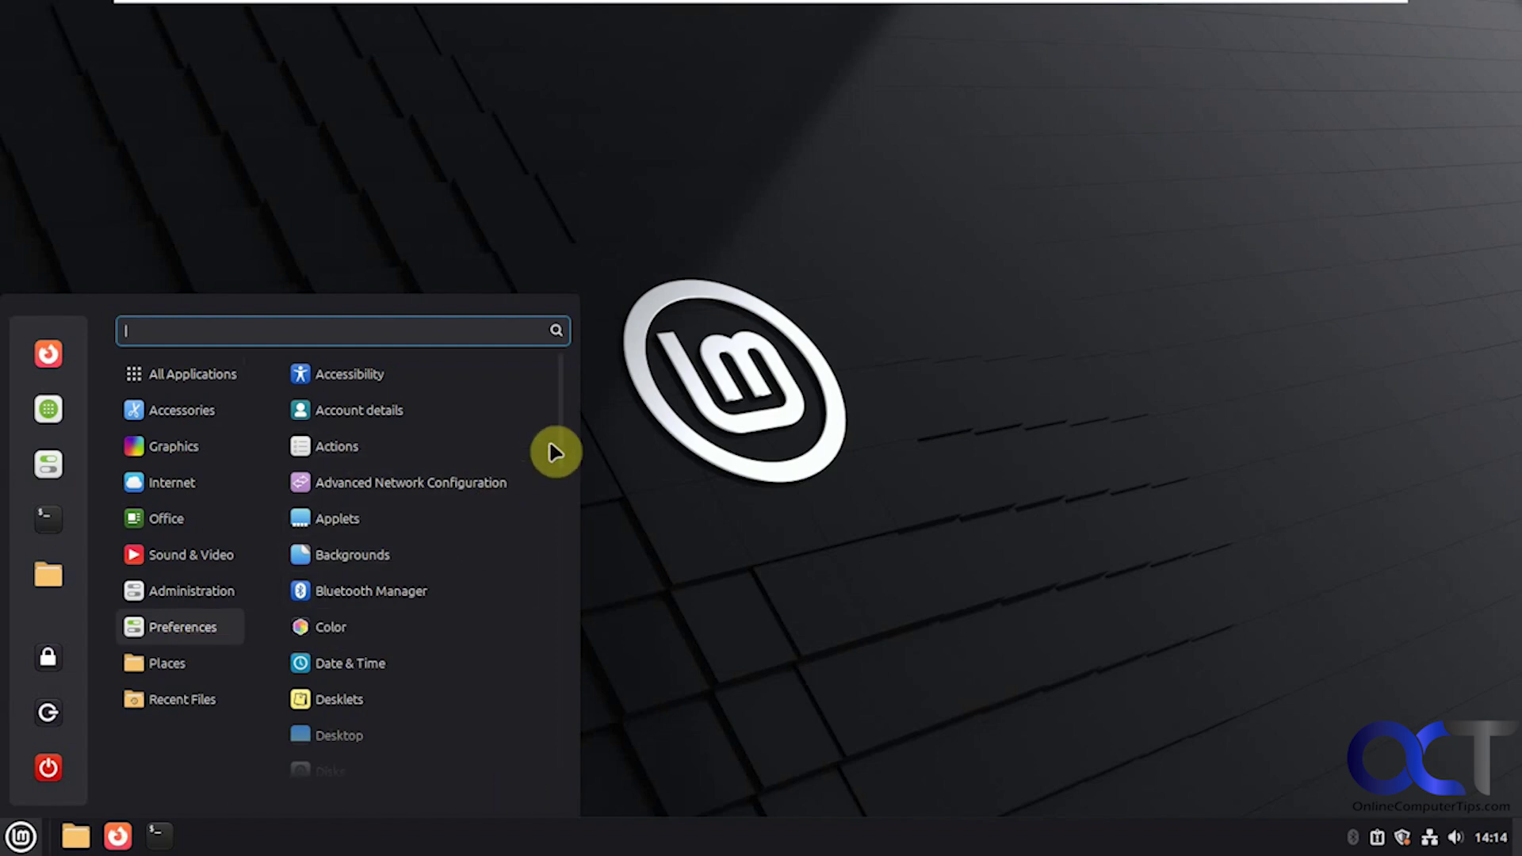
{"action": "left_click_drag", "start_coordinate": [559, 430], "coordinate": [561, 466]}
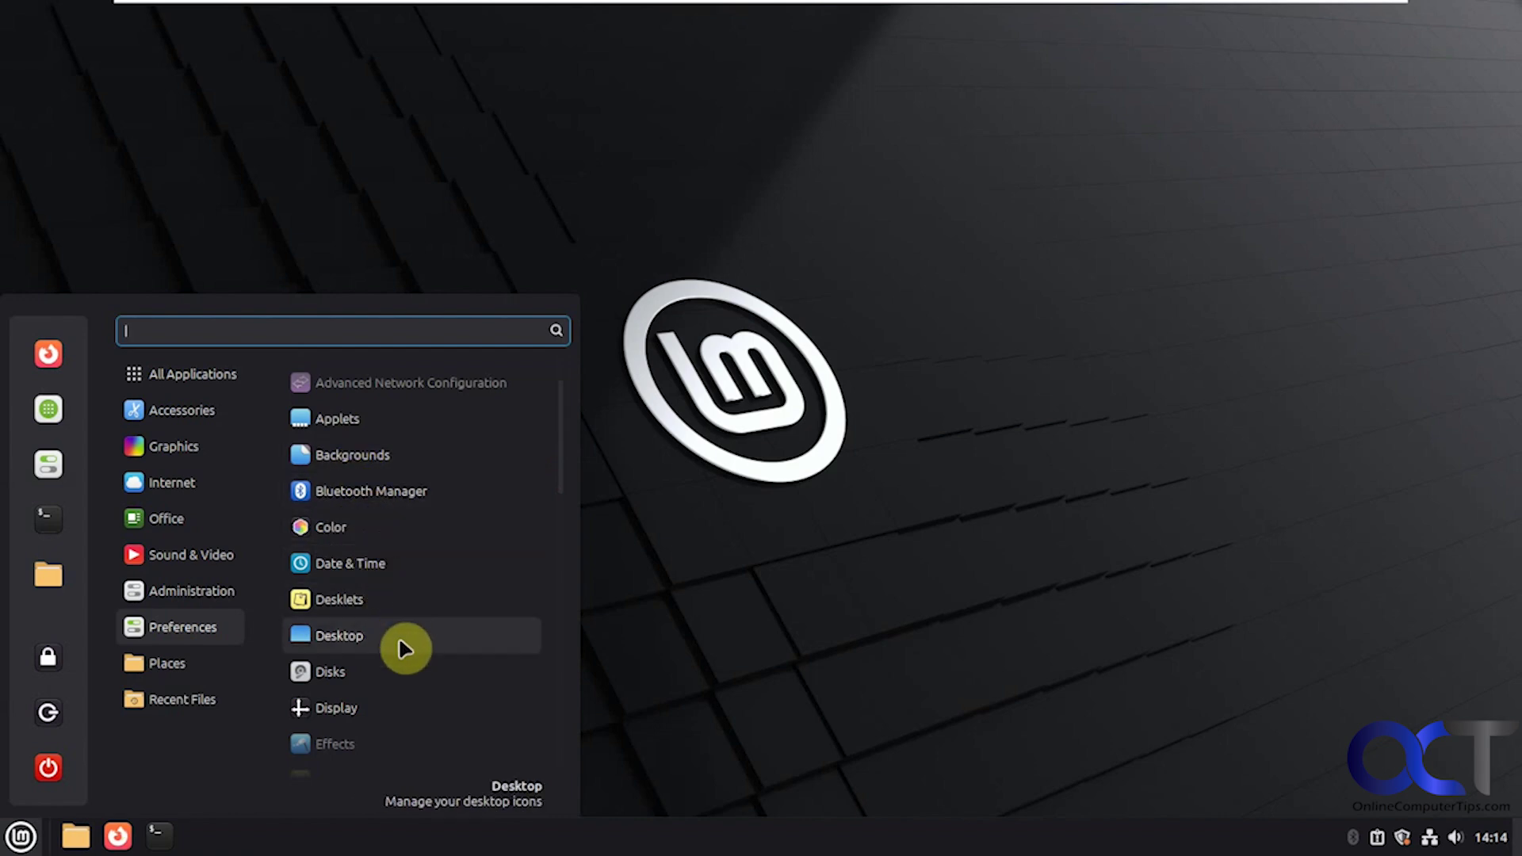
{"action": "left_click", "coordinate": [382, 671]}
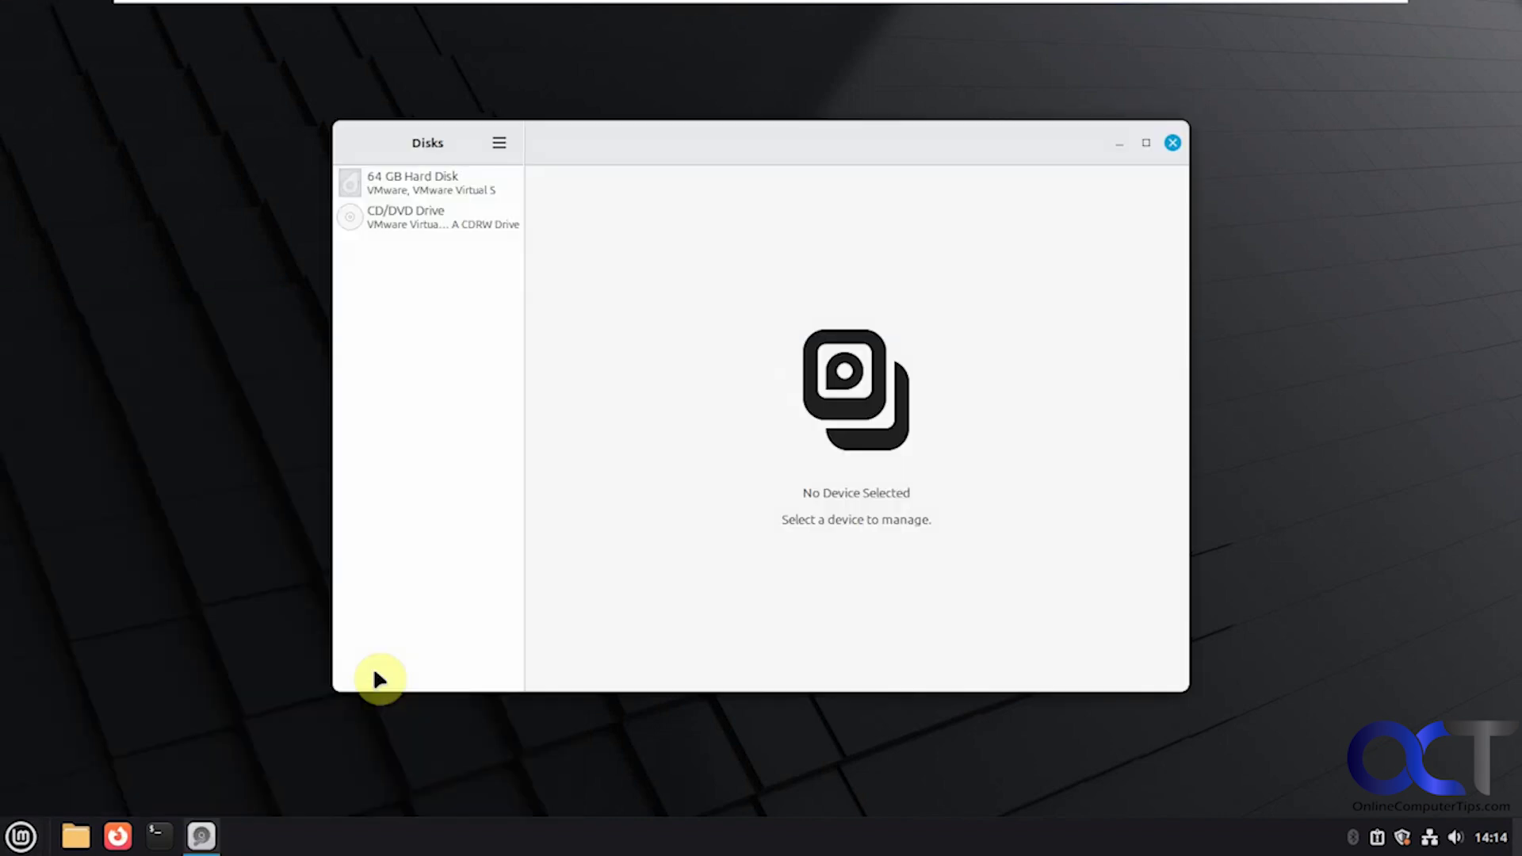
{"action": "left_click", "coordinate": [449, 184]}
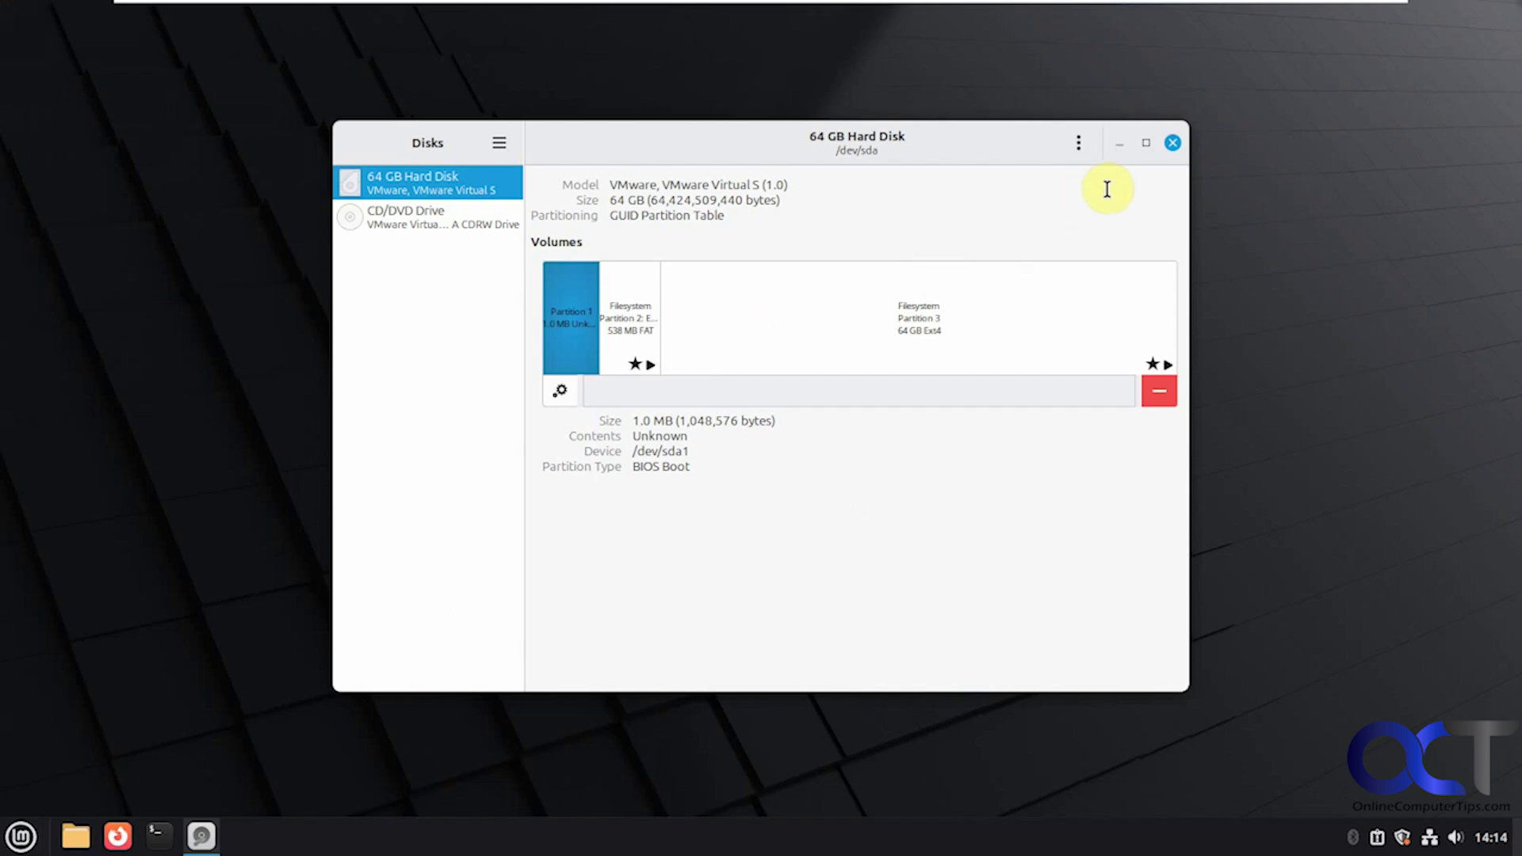
{"action": "left_click", "coordinate": [1172, 142]}
Step: Open Advanced Network Configuration from the Preferences menu
{"action": "left_click", "coordinate": [20, 836]}
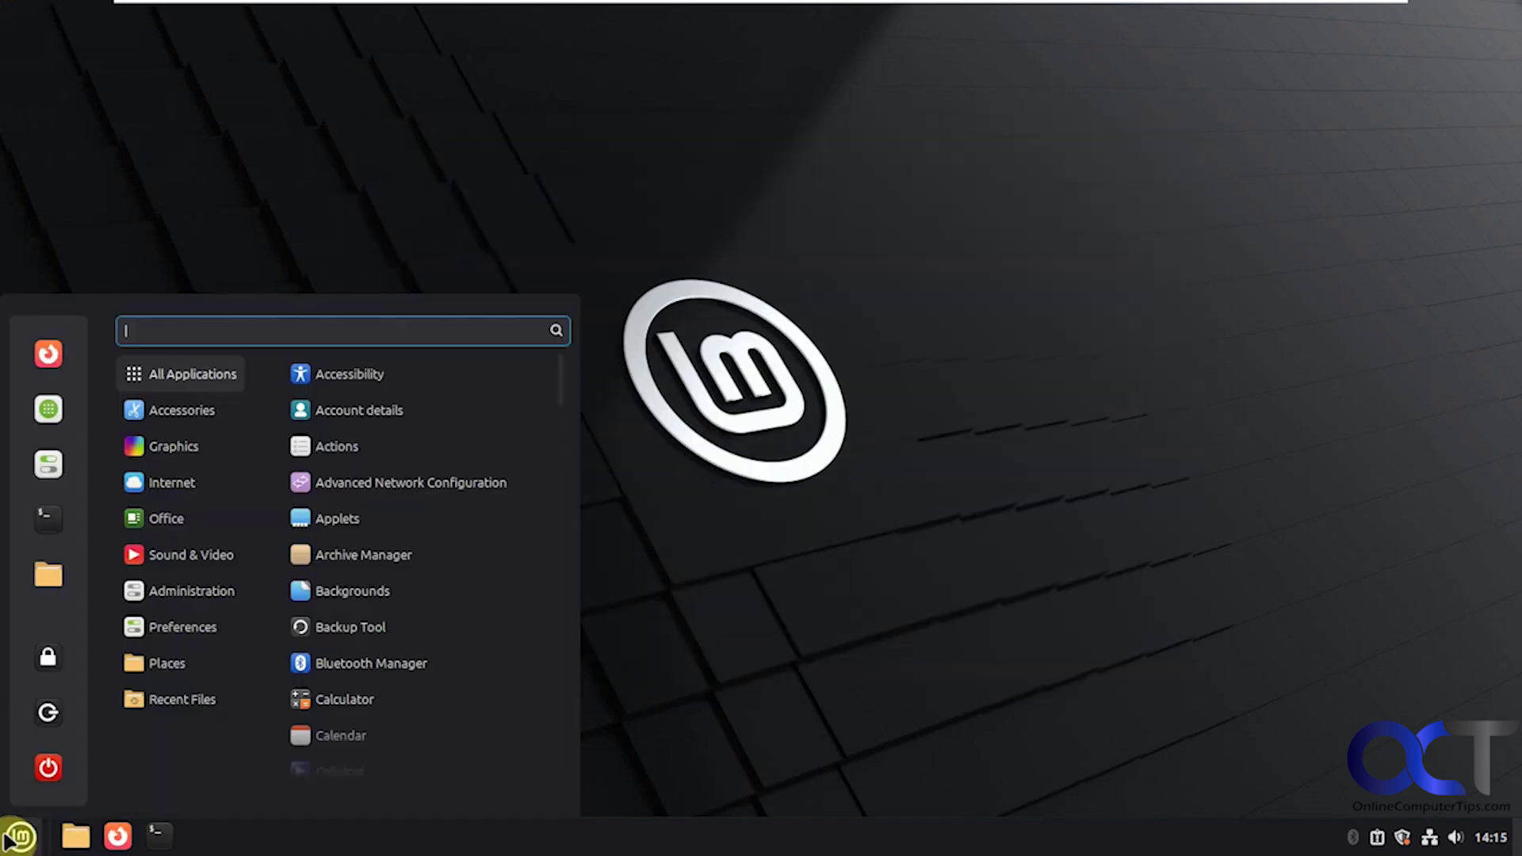
{"action": "mouse_move", "coordinate": [180, 630]}
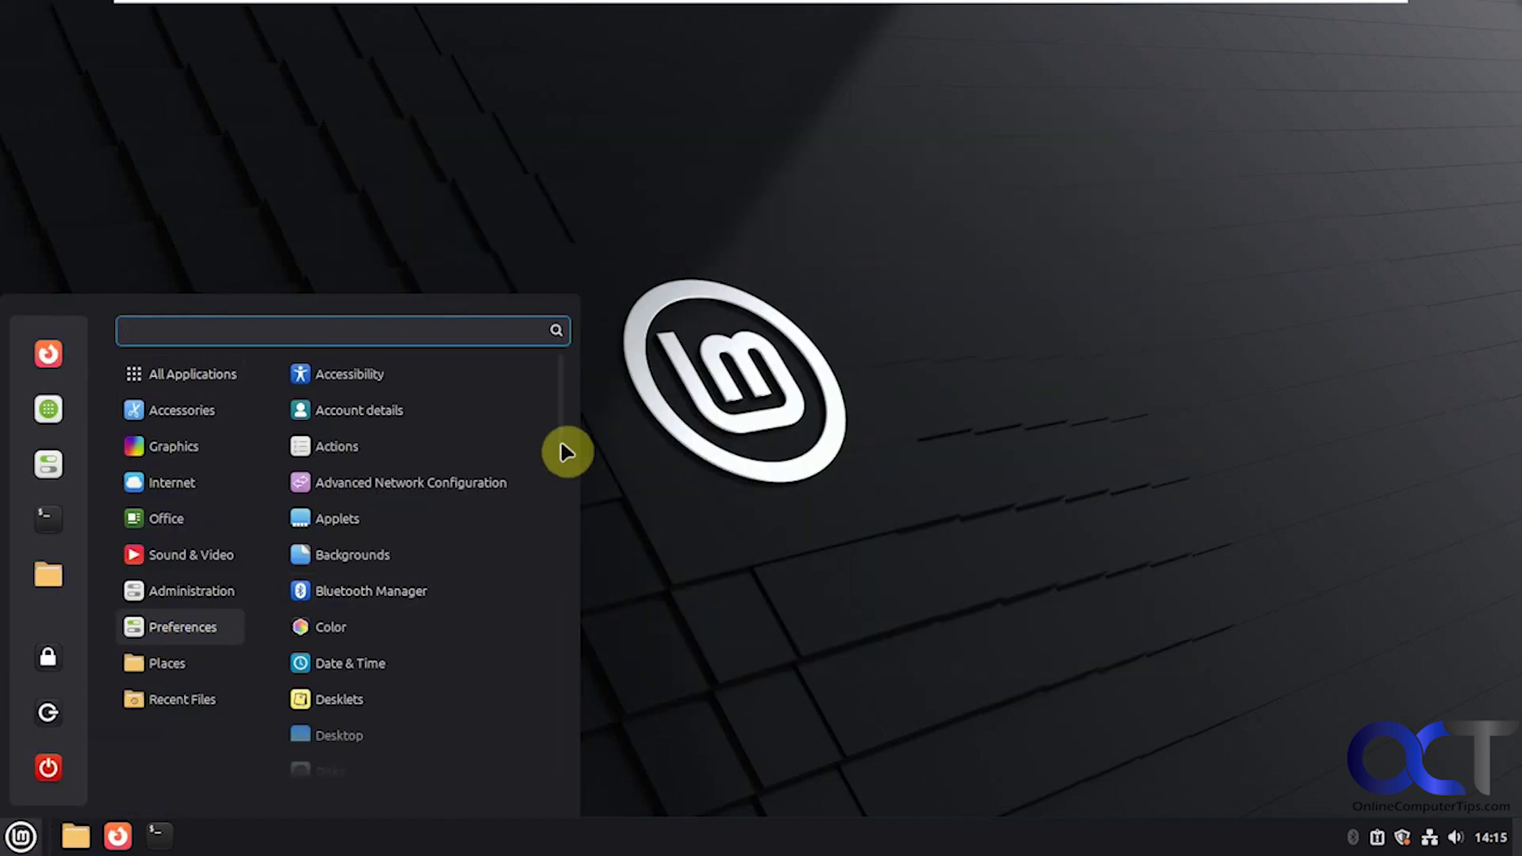
{"action": "left_click", "coordinate": [443, 481]}
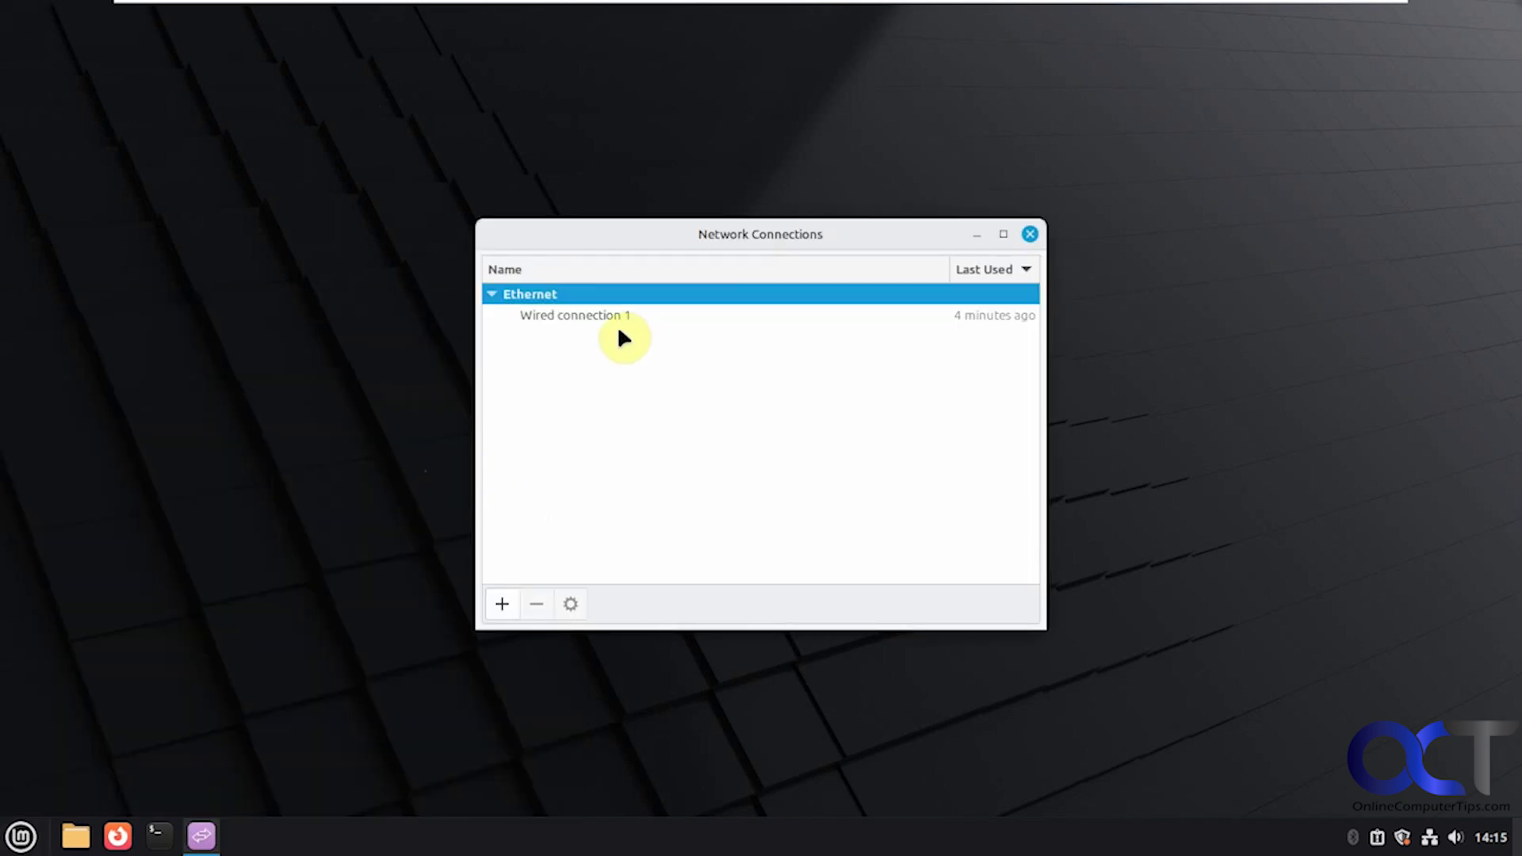
{"action": "left_click", "coordinate": [618, 317]}
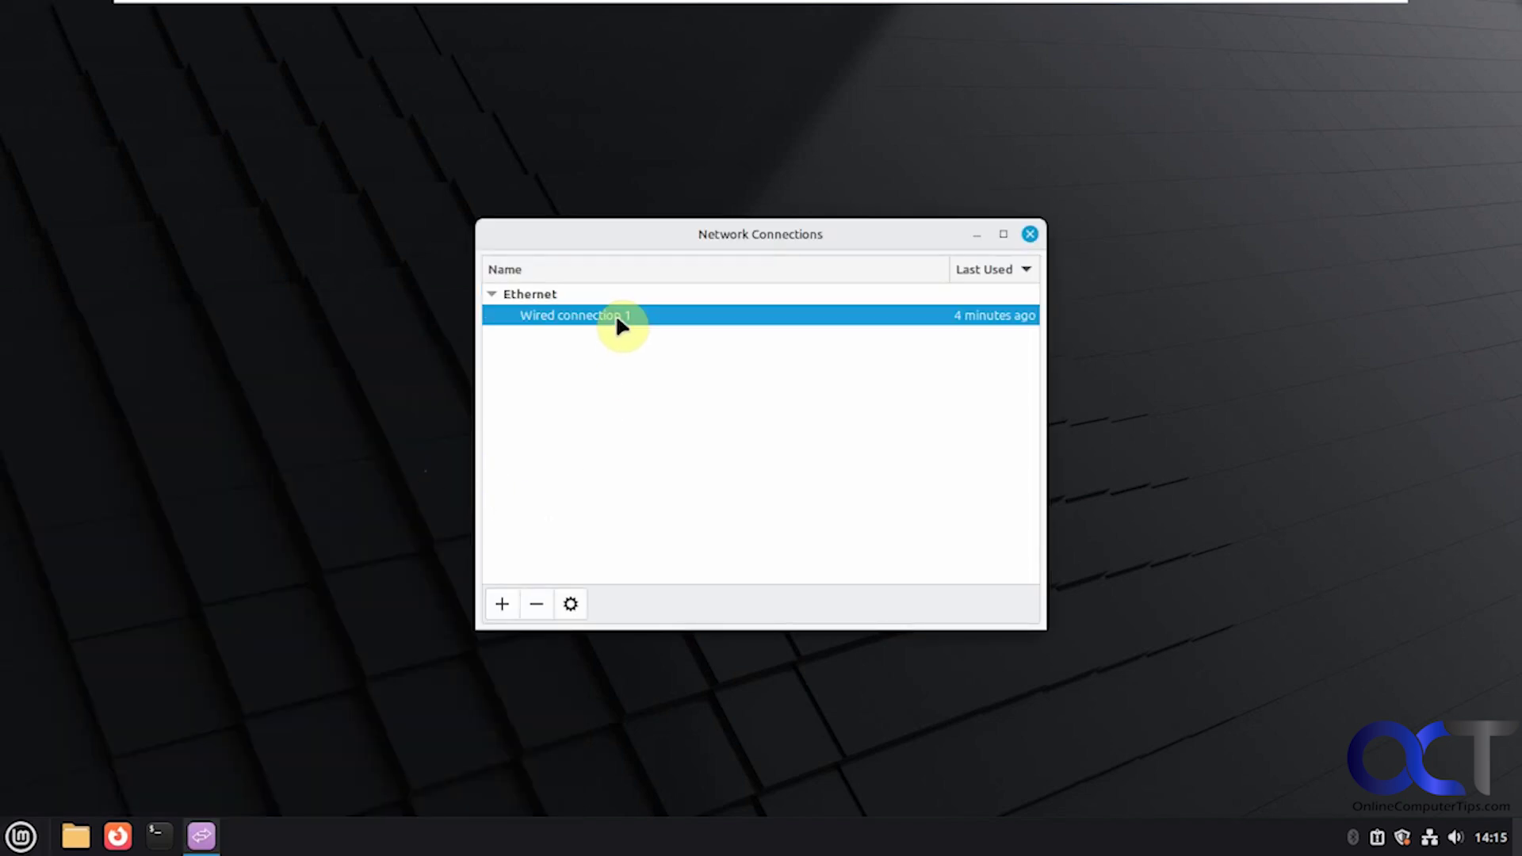
{"action": "left_click", "coordinate": [571, 604]}
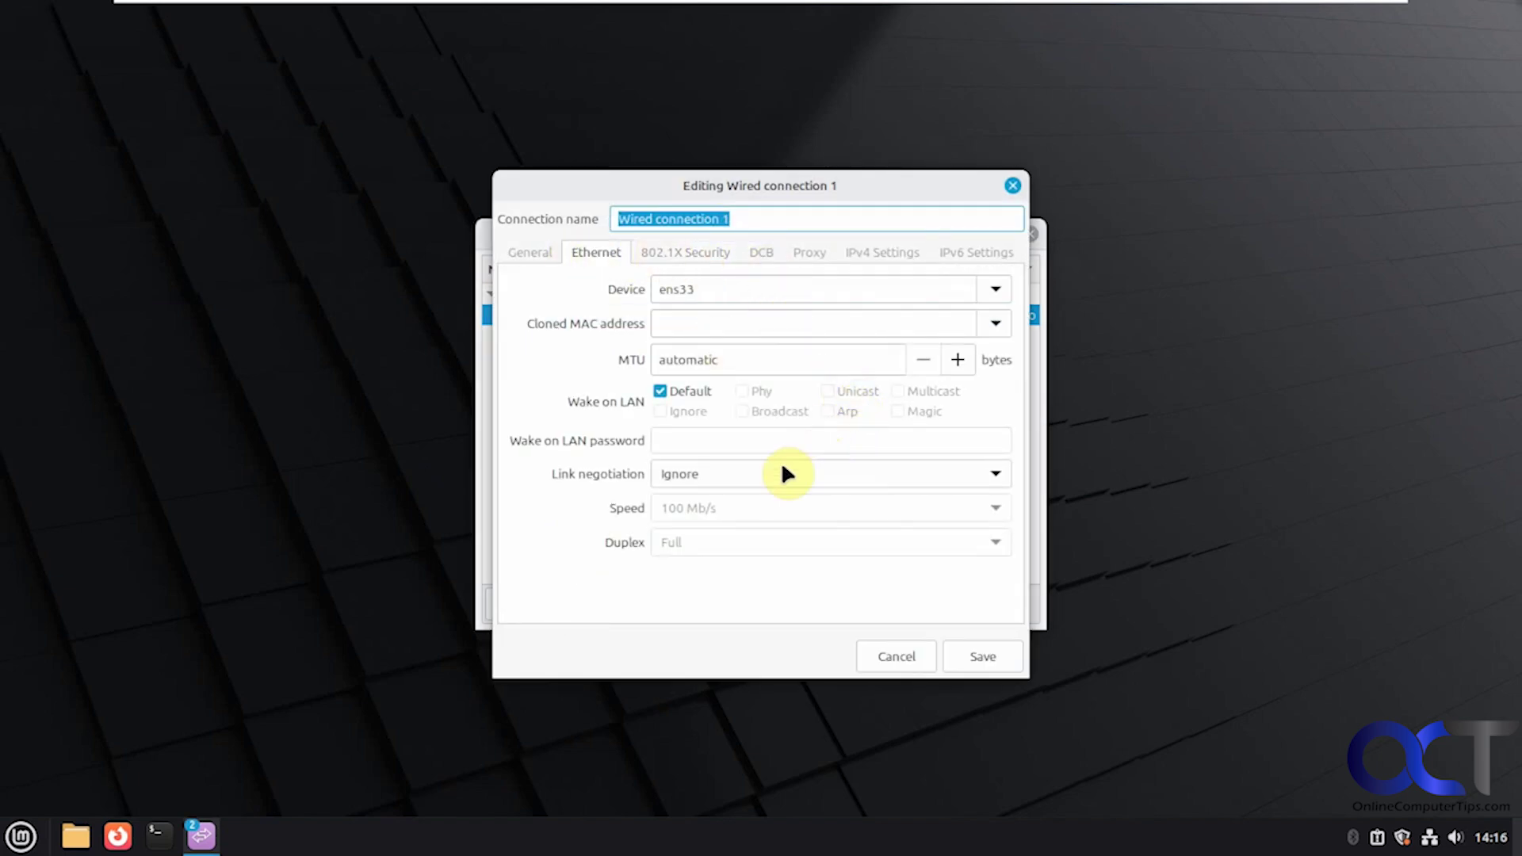
{"action": "left_click", "coordinate": [694, 253]}
{"action": "left_click", "coordinate": [763, 252]}
{"action": "left_click", "coordinate": [806, 252]}
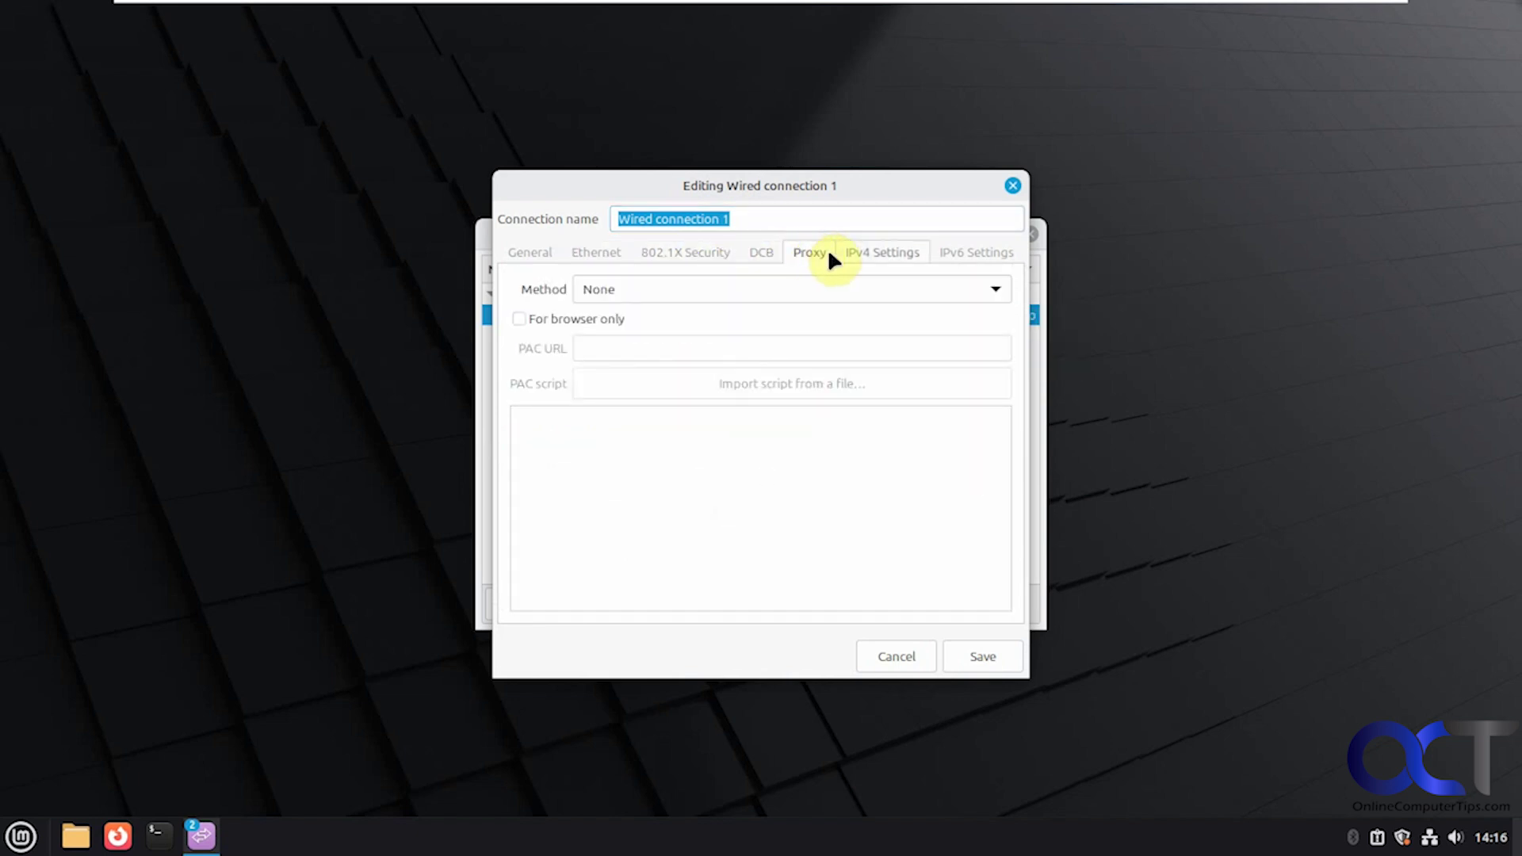
{"action": "left_click", "coordinate": [870, 253]}
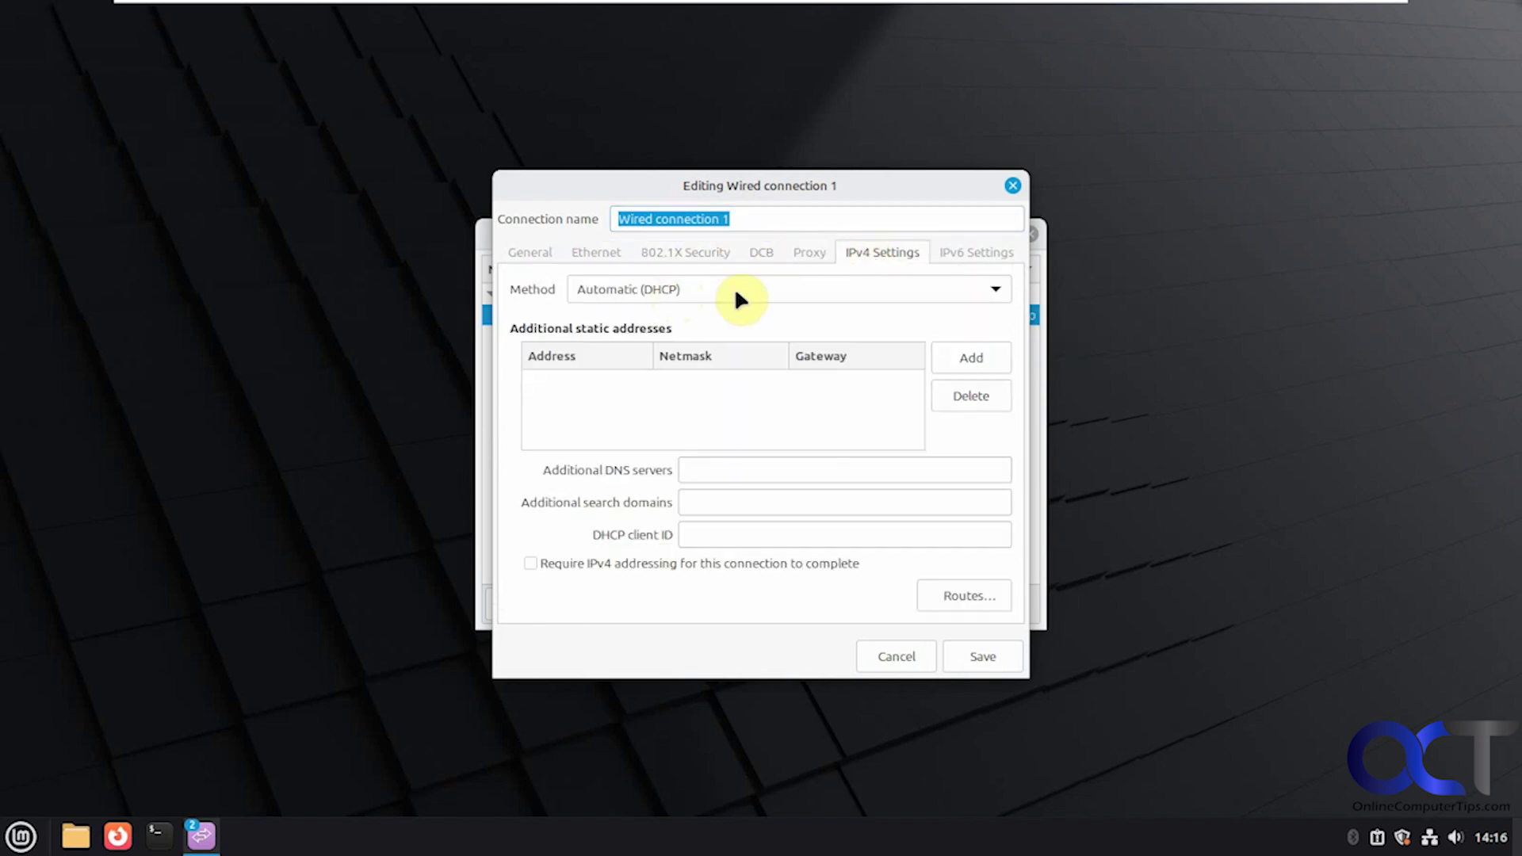
{"action": "left_click", "coordinate": [707, 299]}
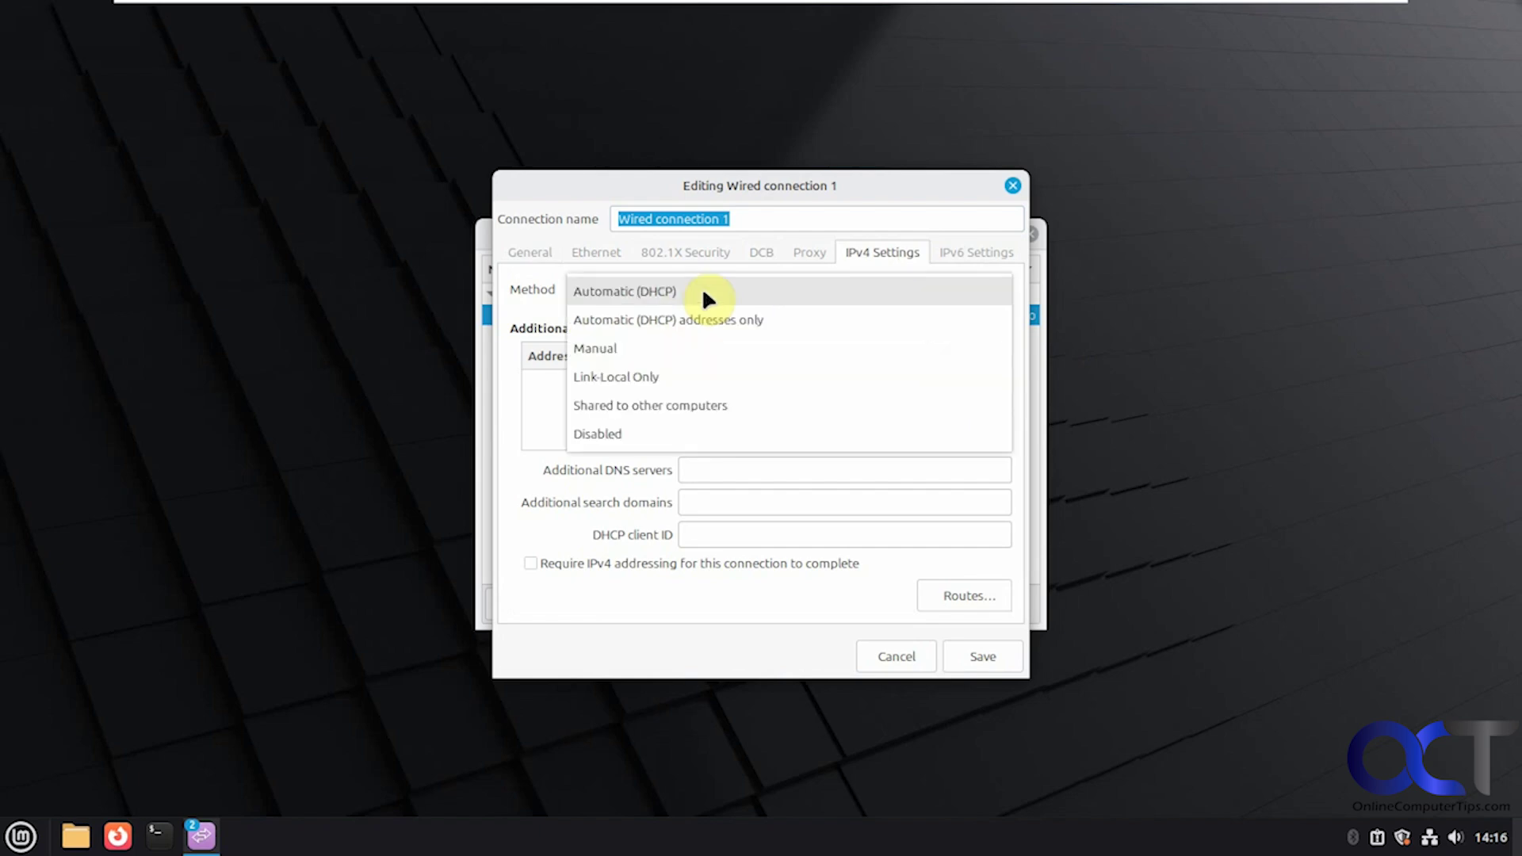
{"action": "left_click", "coordinate": [705, 293]}
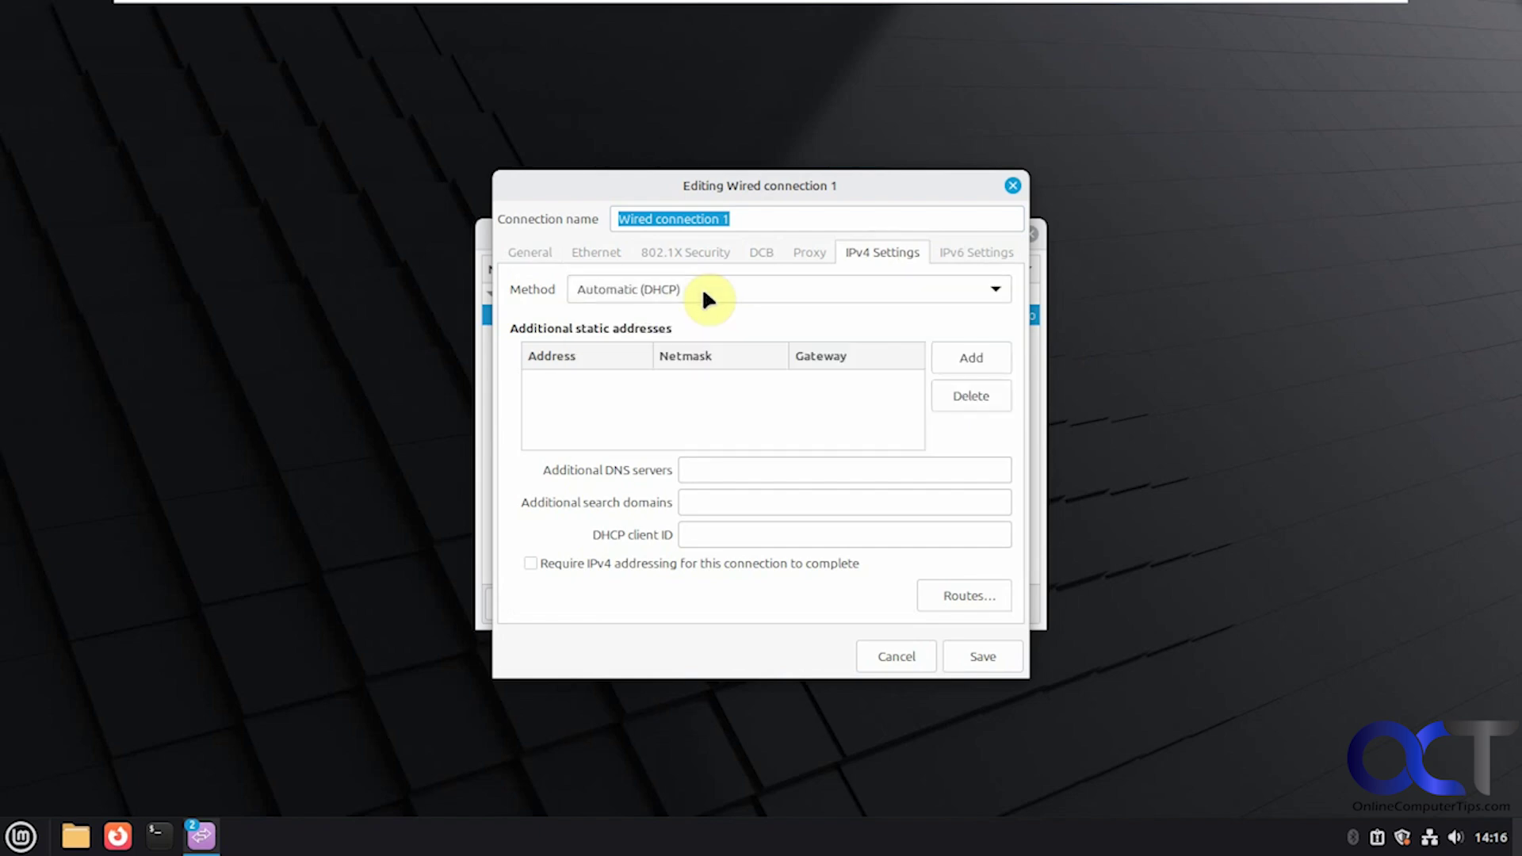
{"action": "left_click", "coordinate": [955, 254]}
{"action": "left_click", "coordinate": [916, 658]}
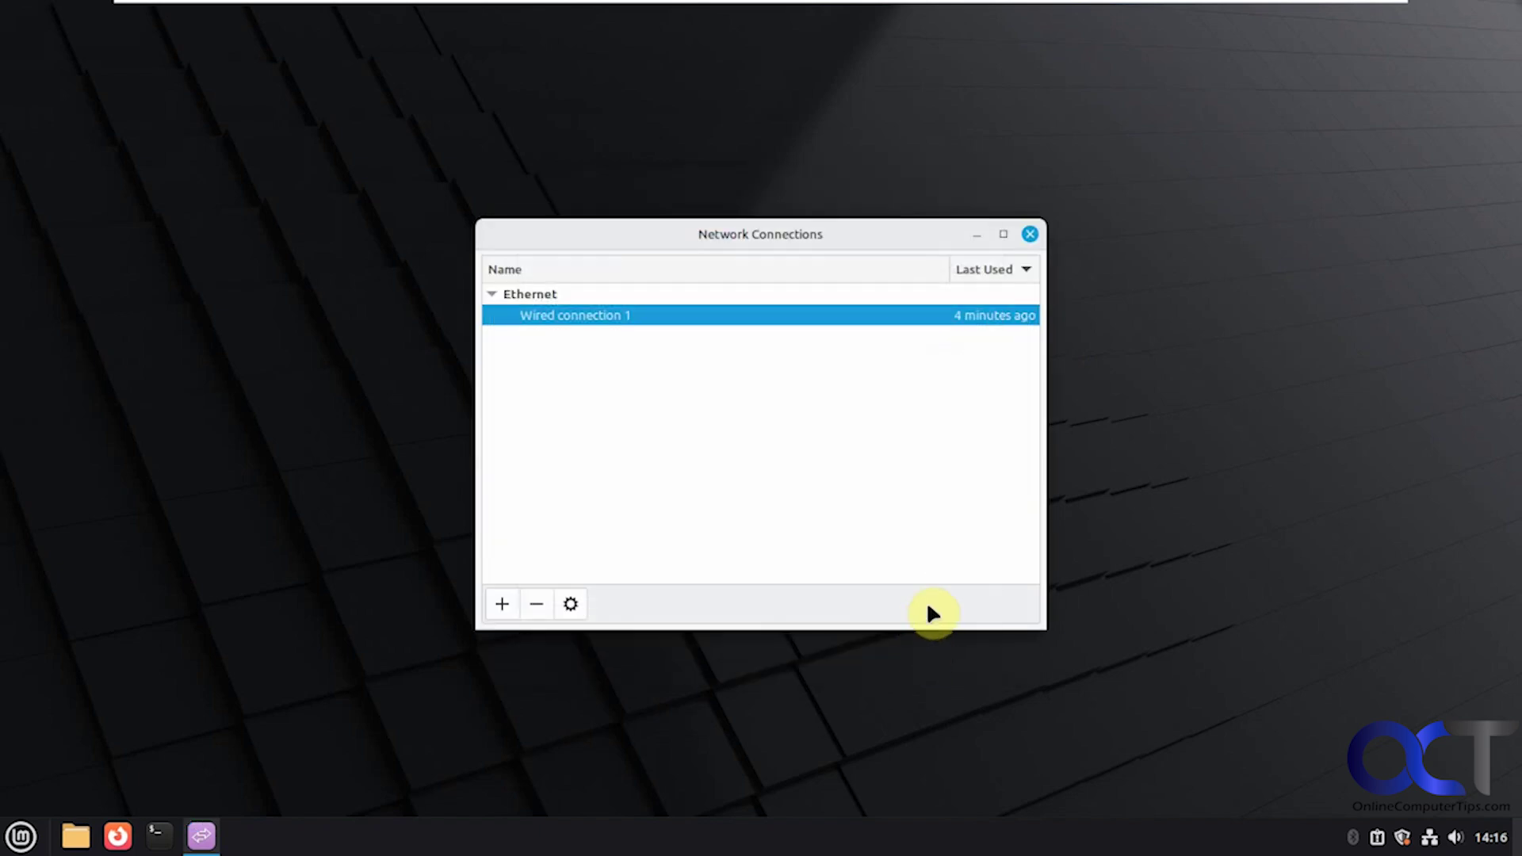
Step: Close Network Connections, open Network from Preferences to check the 1000 Mb/s wired link, then close it
{"action": "left_click", "coordinate": [1029, 234]}
{"action": "left_click", "coordinate": [20, 836]}
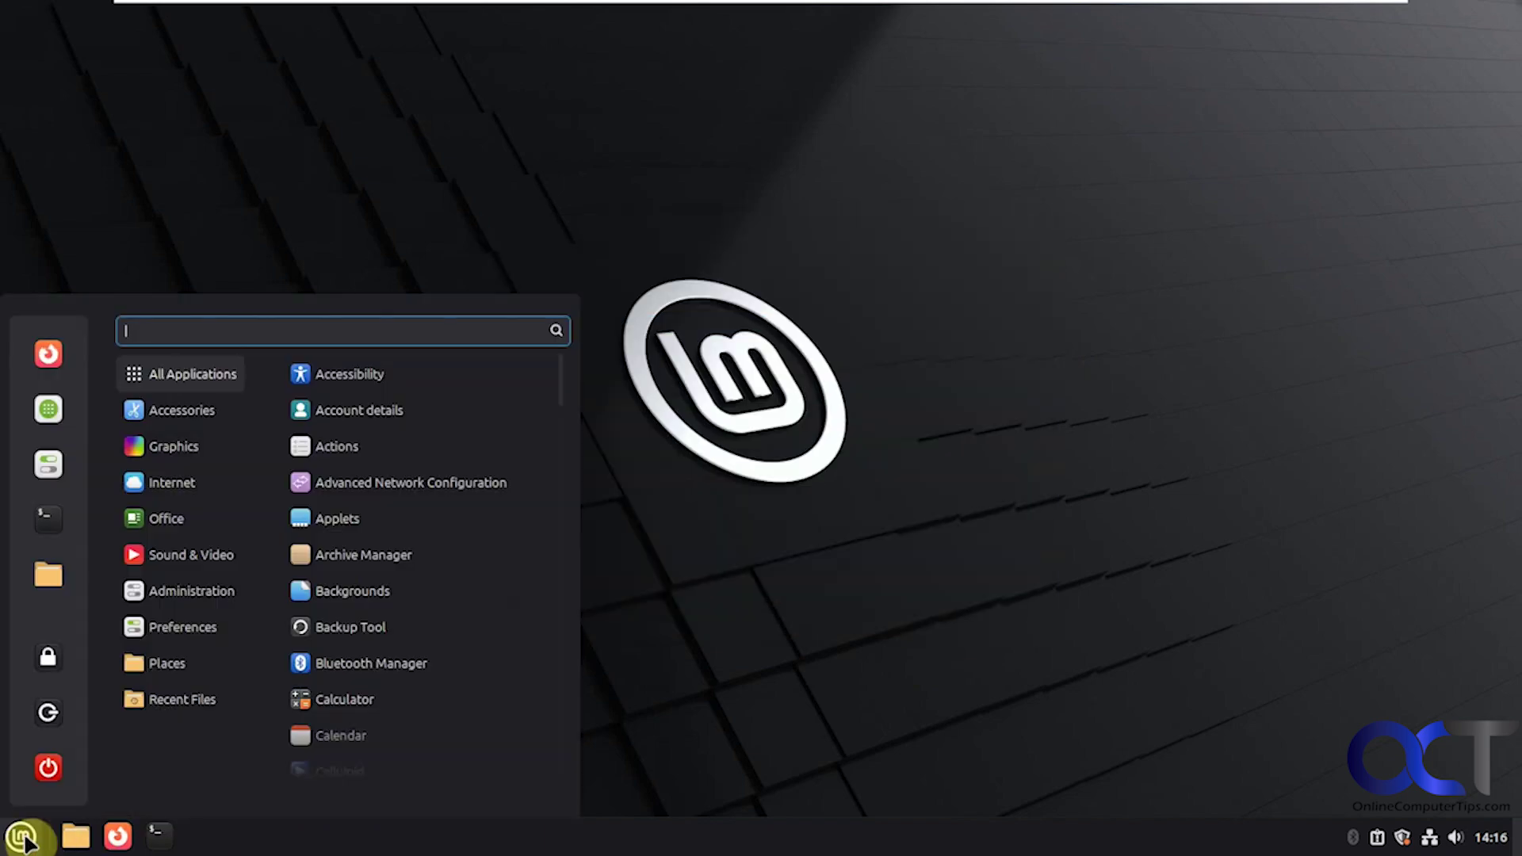
{"action": "mouse_move", "coordinate": [177, 627]}
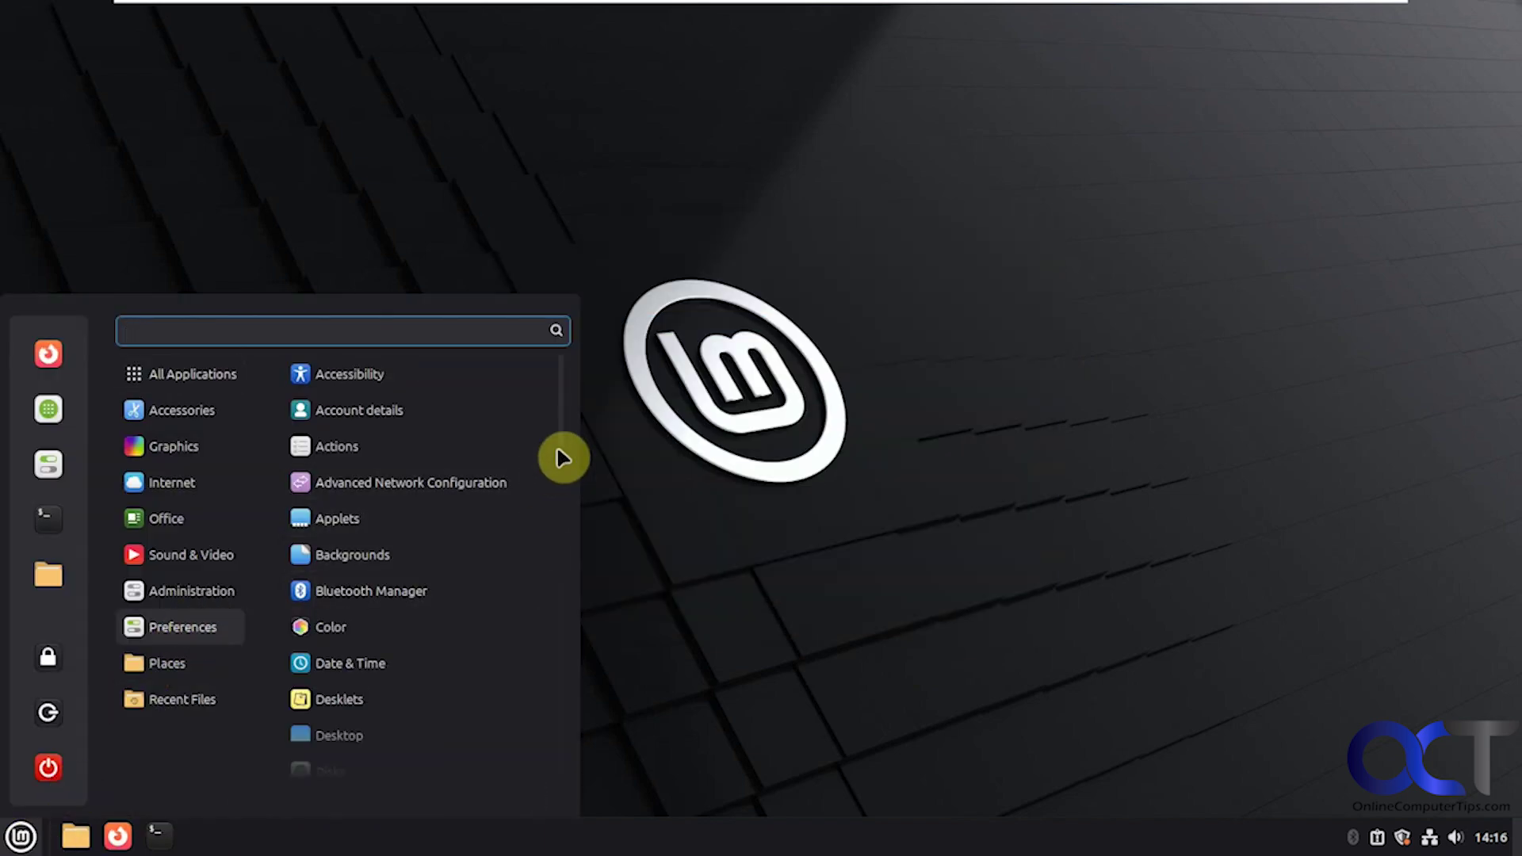
{"action": "left_click_drag", "start_coordinate": [558, 458], "coordinate": [545, 658]}
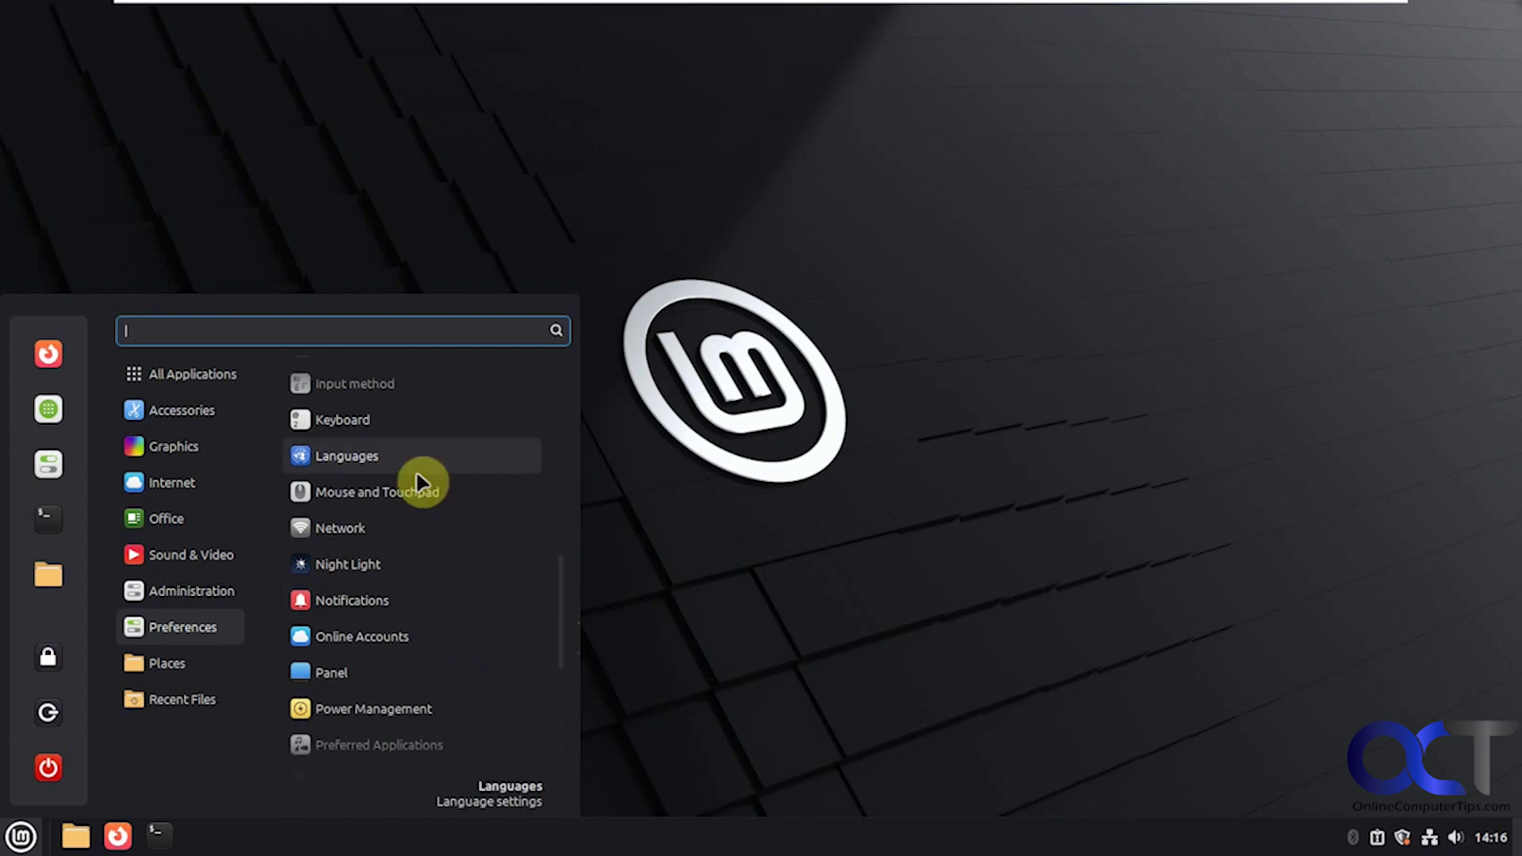
{"action": "left_click", "coordinate": [396, 531]}
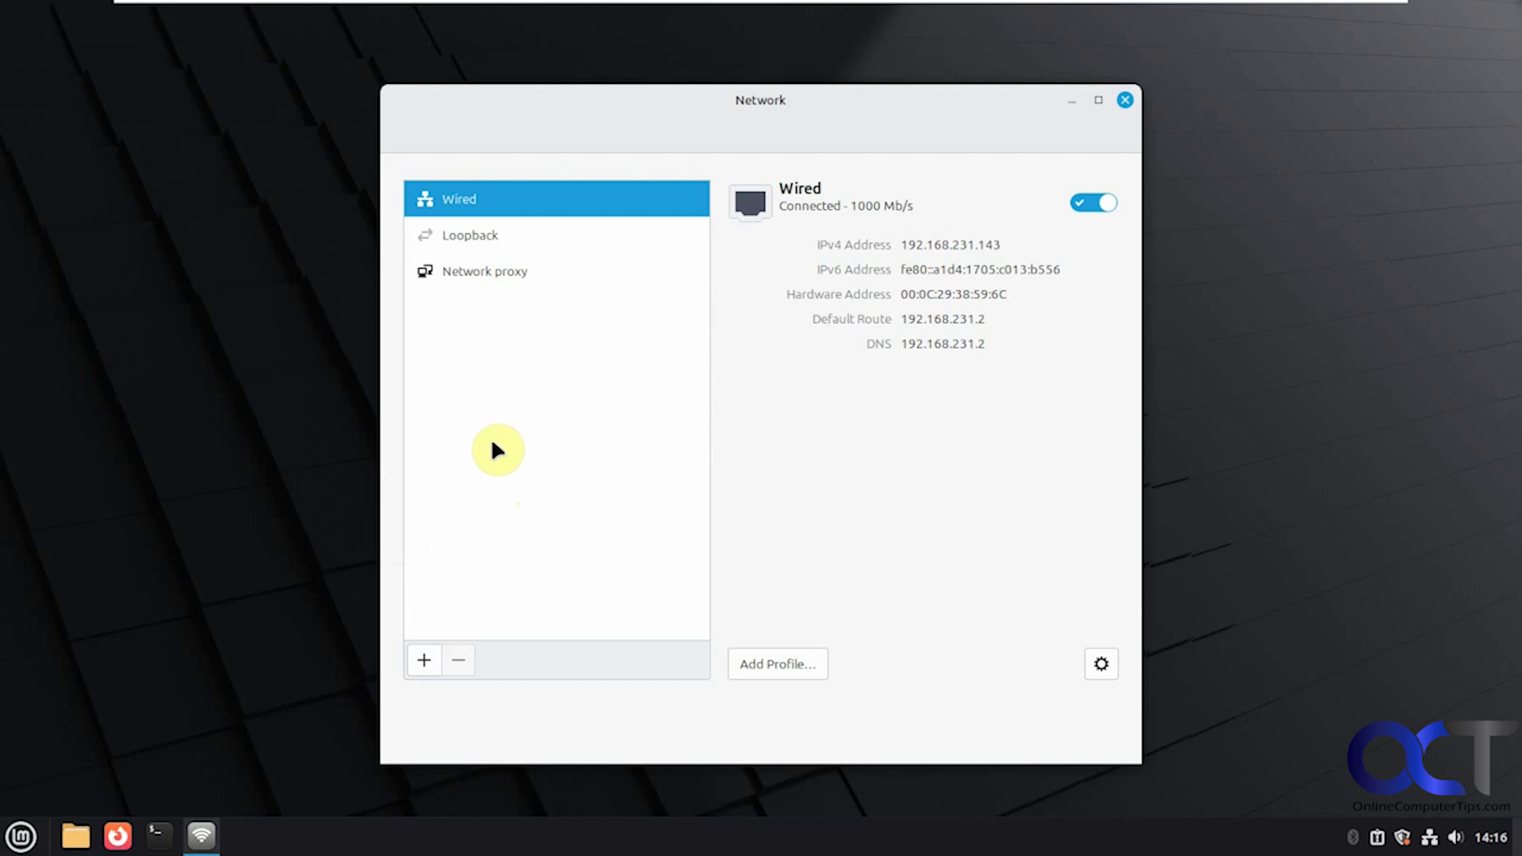
{"action": "left_click", "coordinate": [1124, 99]}
Step: Open Online Accounts from Preferences, view its providers from Google to Microsoft 365, then close it
{"action": "left_click", "coordinate": [21, 836]}
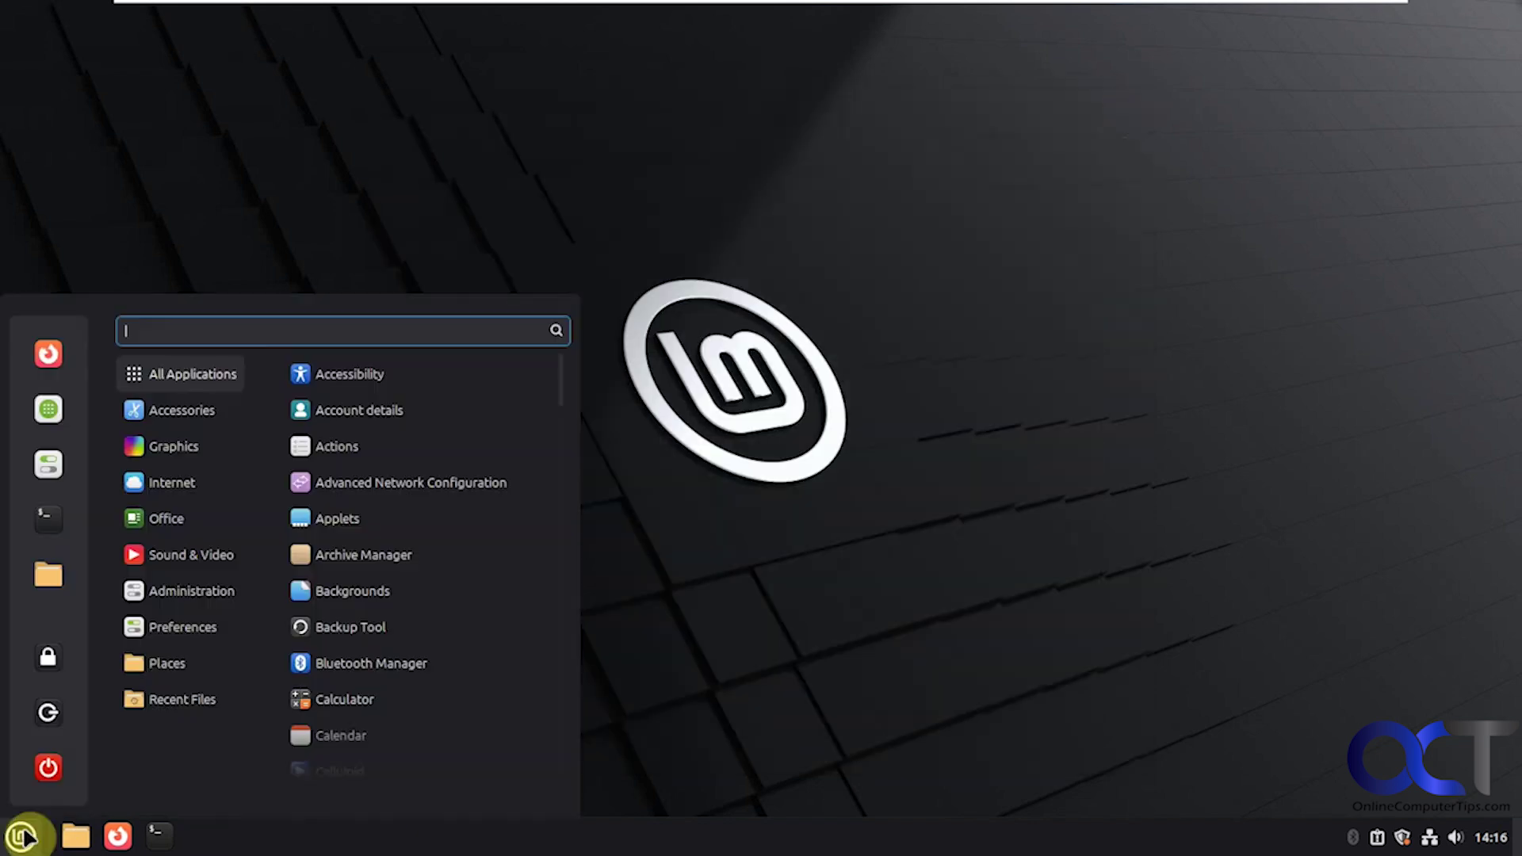
{"action": "mouse_move", "coordinate": [187, 627]}
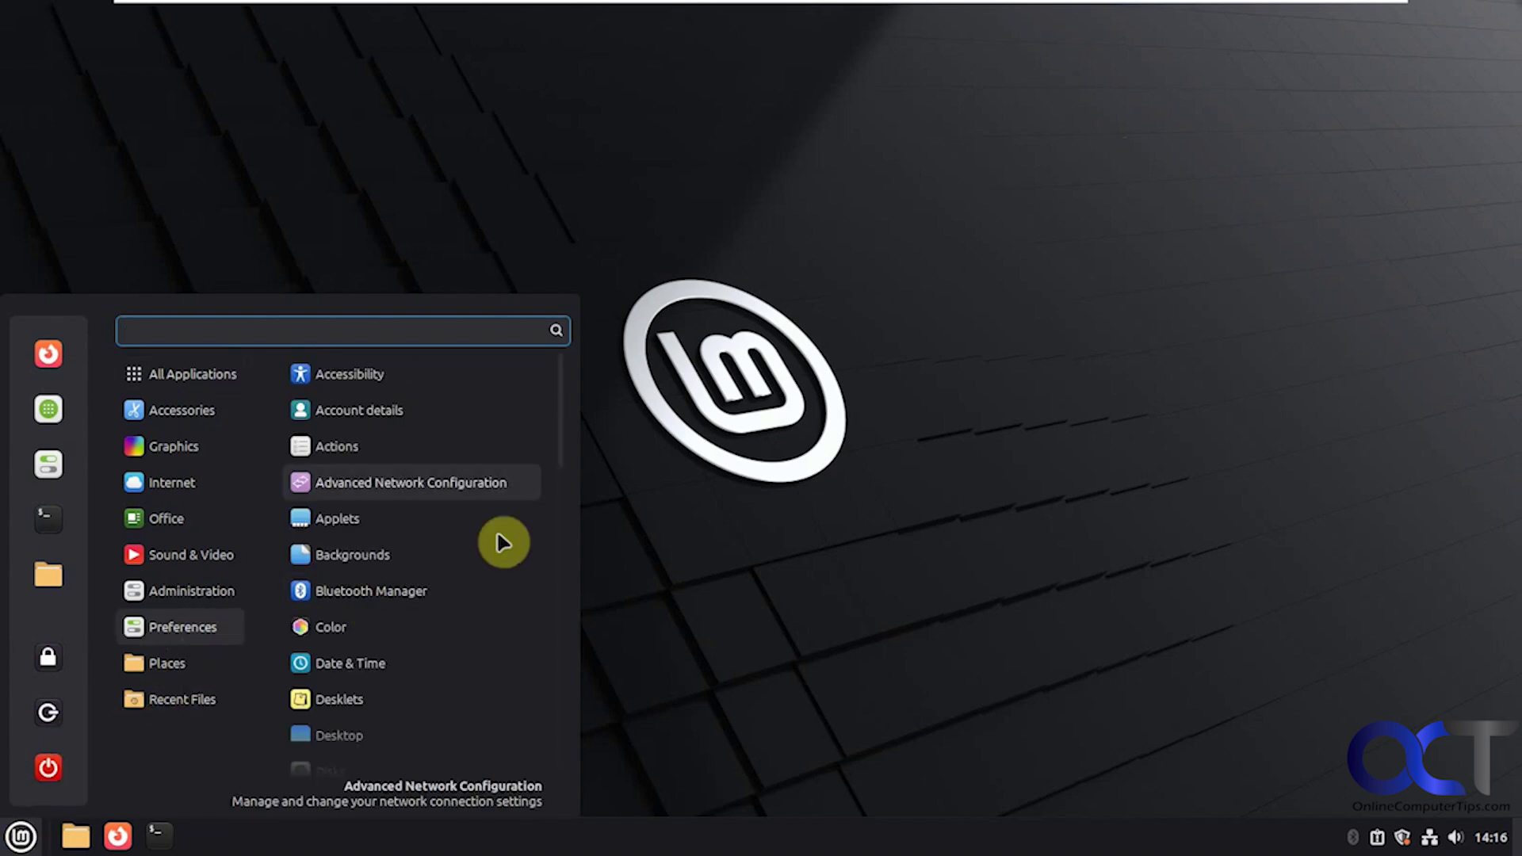
{"action": "left_click_drag", "start_coordinate": [561, 430], "coordinate": [544, 670]}
{"action": "left_click", "coordinate": [406, 551]}
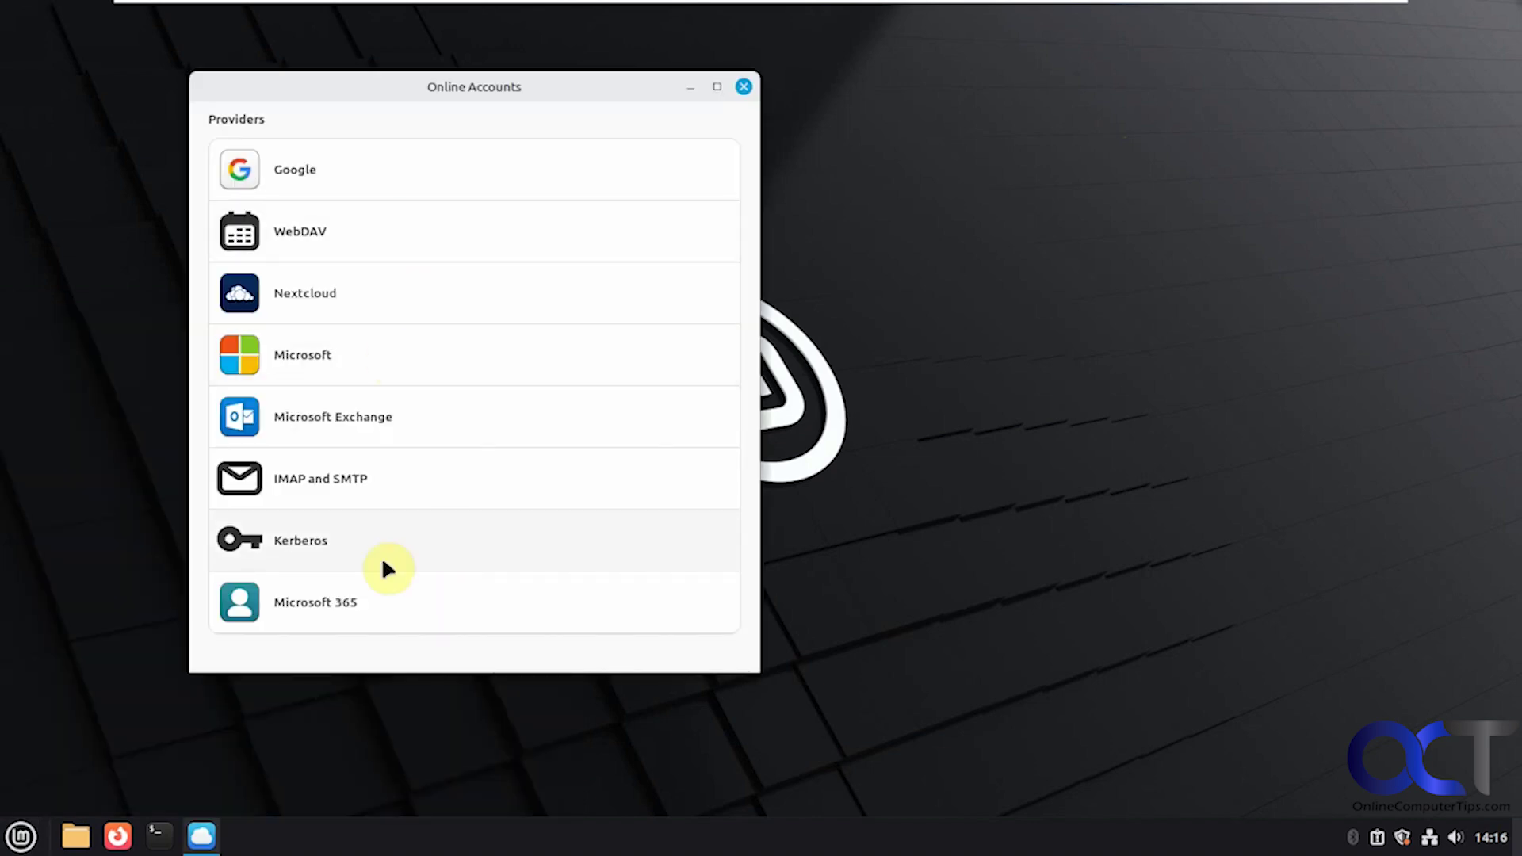
{"action": "left_click", "coordinate": [744, 88]}
Step: Open Power Management from the Preferences menu and close it again
{"action": "left_click", "coordinate": [21, 836]}
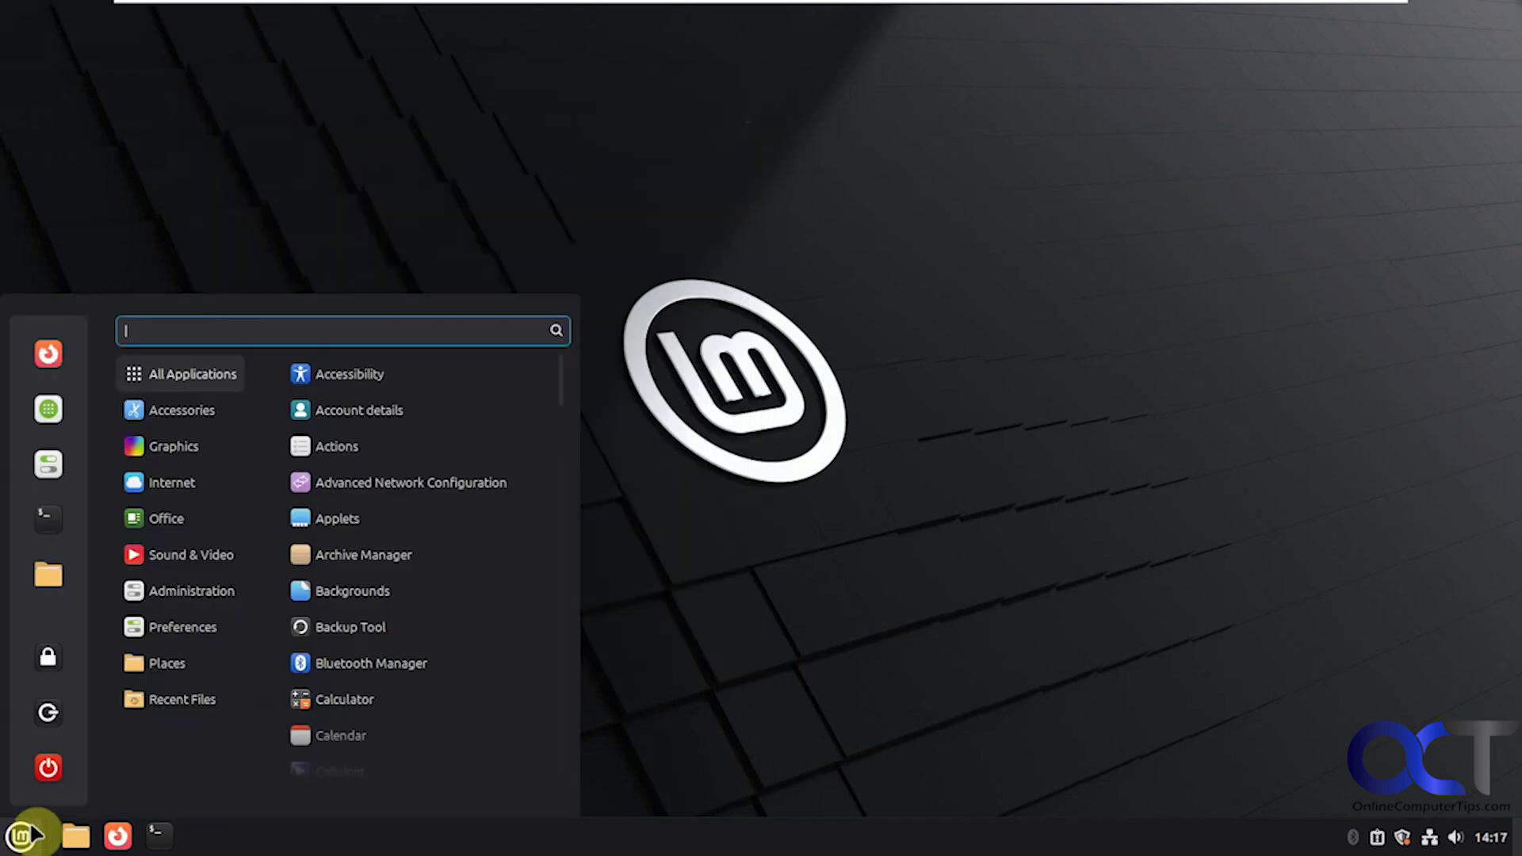
{"action": "mouse_move", "coordinate": [189, 634]}
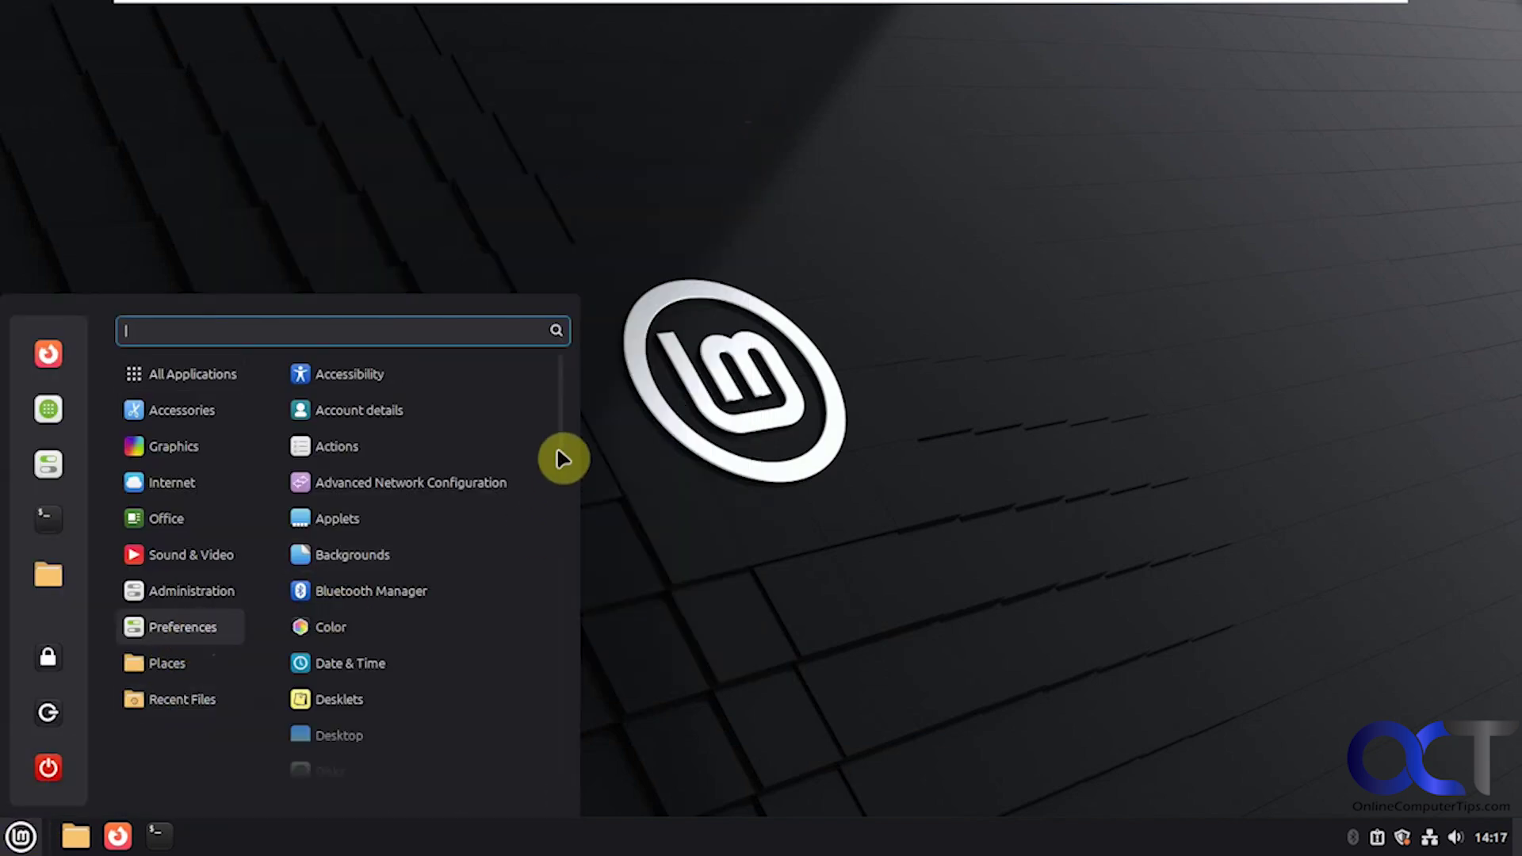
{"action": "left_click_drag", "start_coordinate": [558, 452], "coordinate": [531, 702]}
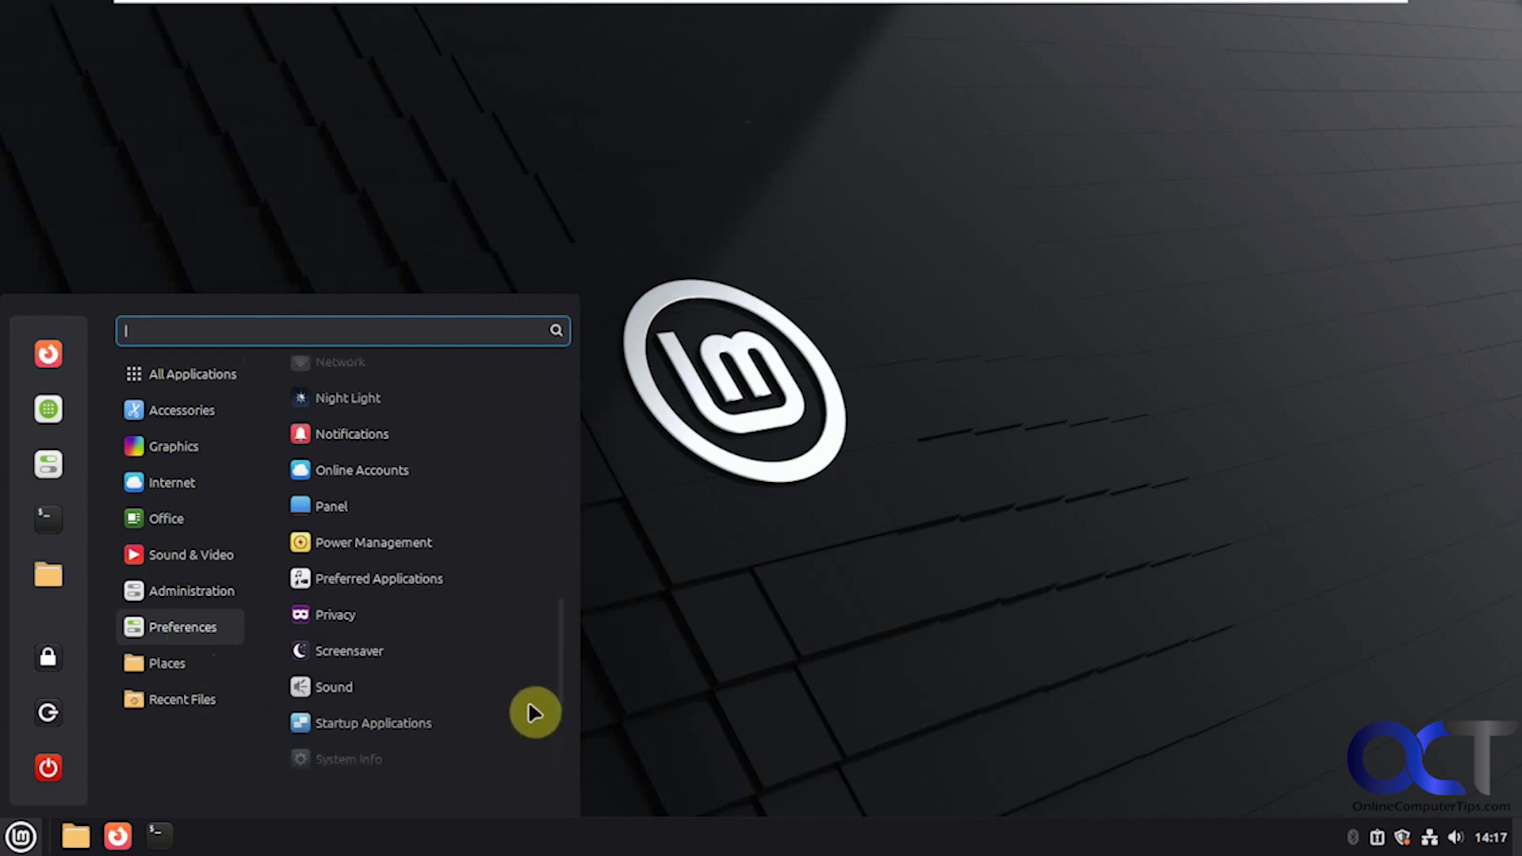
{"action": "left_click", "coordinate": [412, 554]}
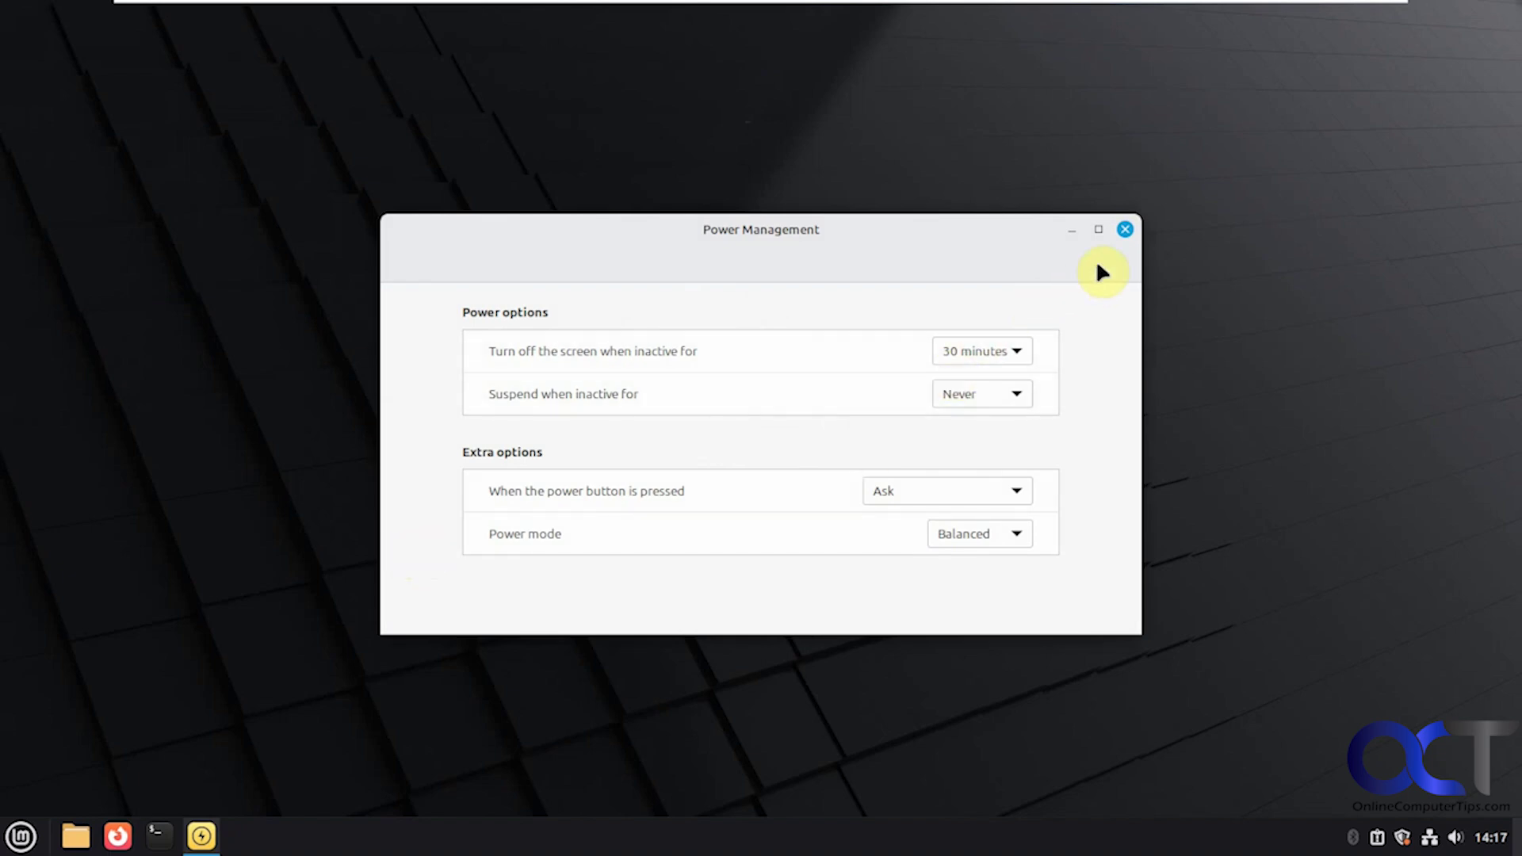
{"action": "left_click", "coordinate": [1125, 229]}
Step: Open Startup Applications, showing Update Manager delayed 20 s, then close it
{"action": "left_click", "coordinate": [22, 838]}
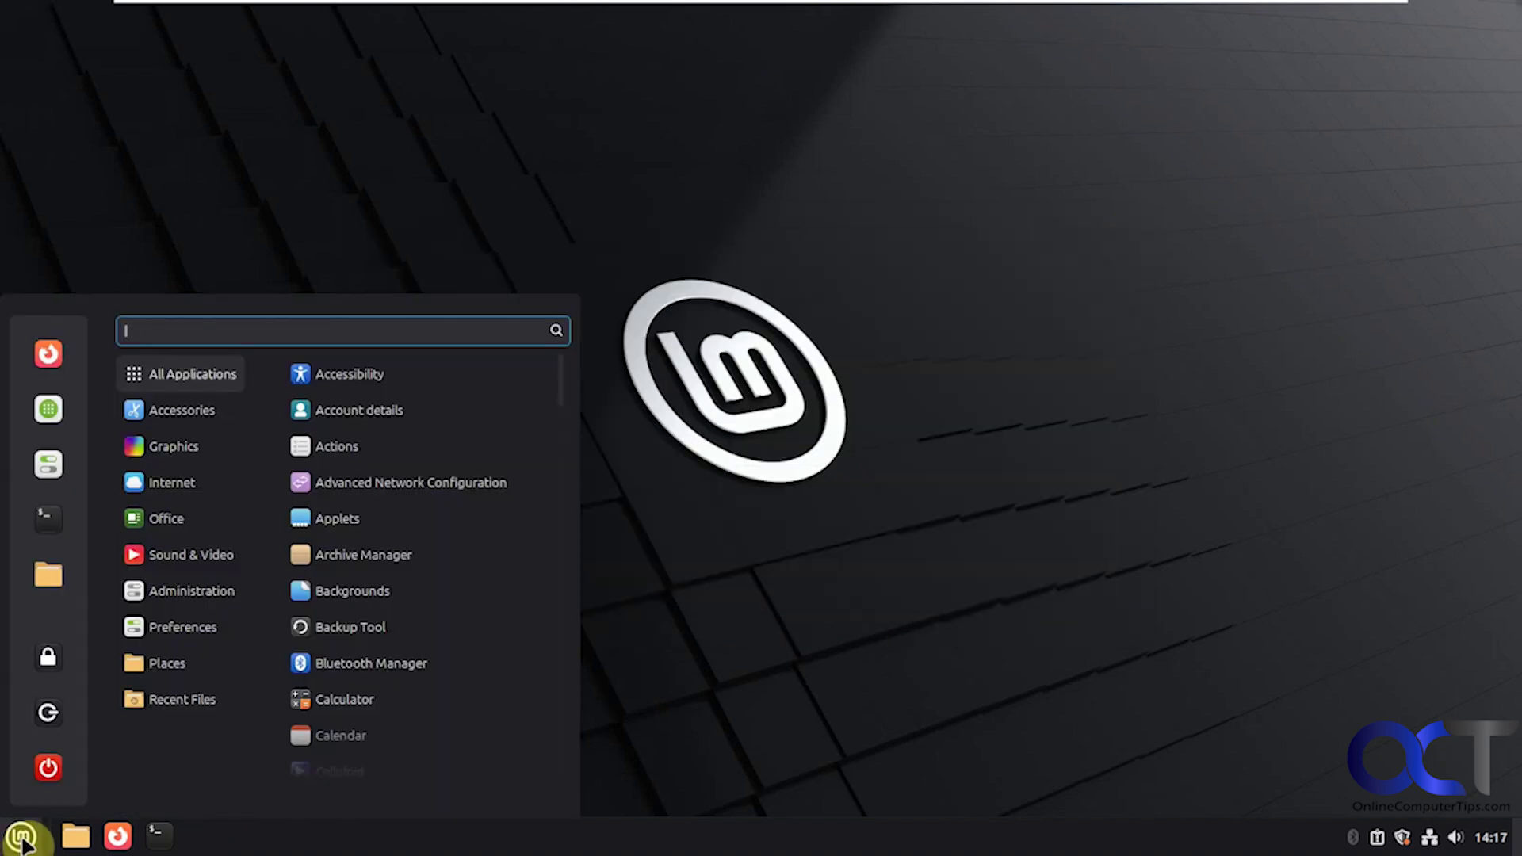
{"action": "mouse_move", "coordinate": [199, 639]}
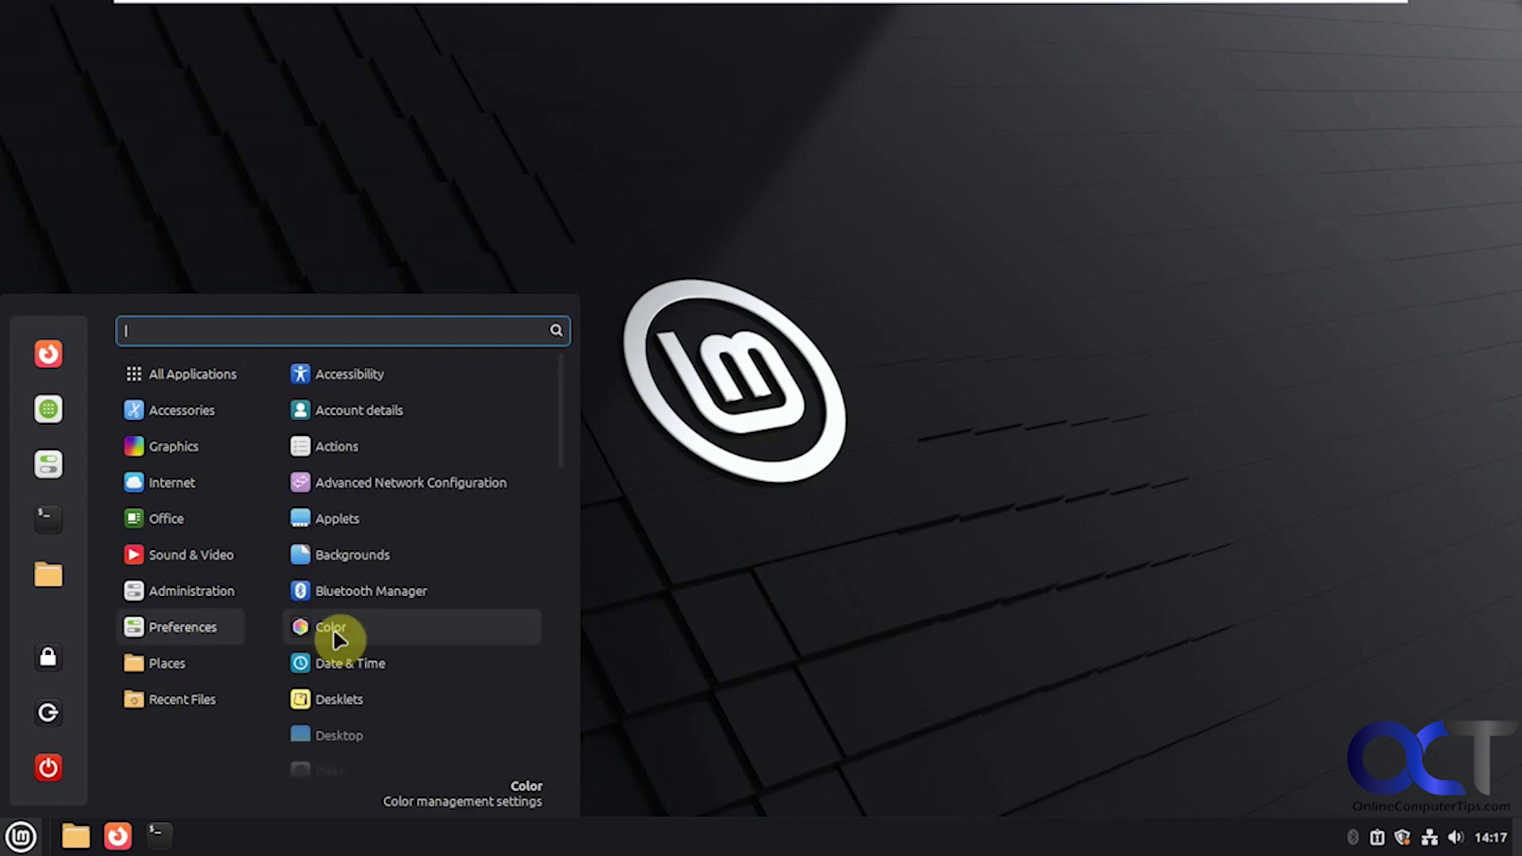
{"action": "scroll", "coordinate": [558, 445], "scroll_direction": "down", "scroll_amount": 1}
{"action": "left_click_drag", "start_coordinate": [558, 445], "coordinate": [553, 740]}
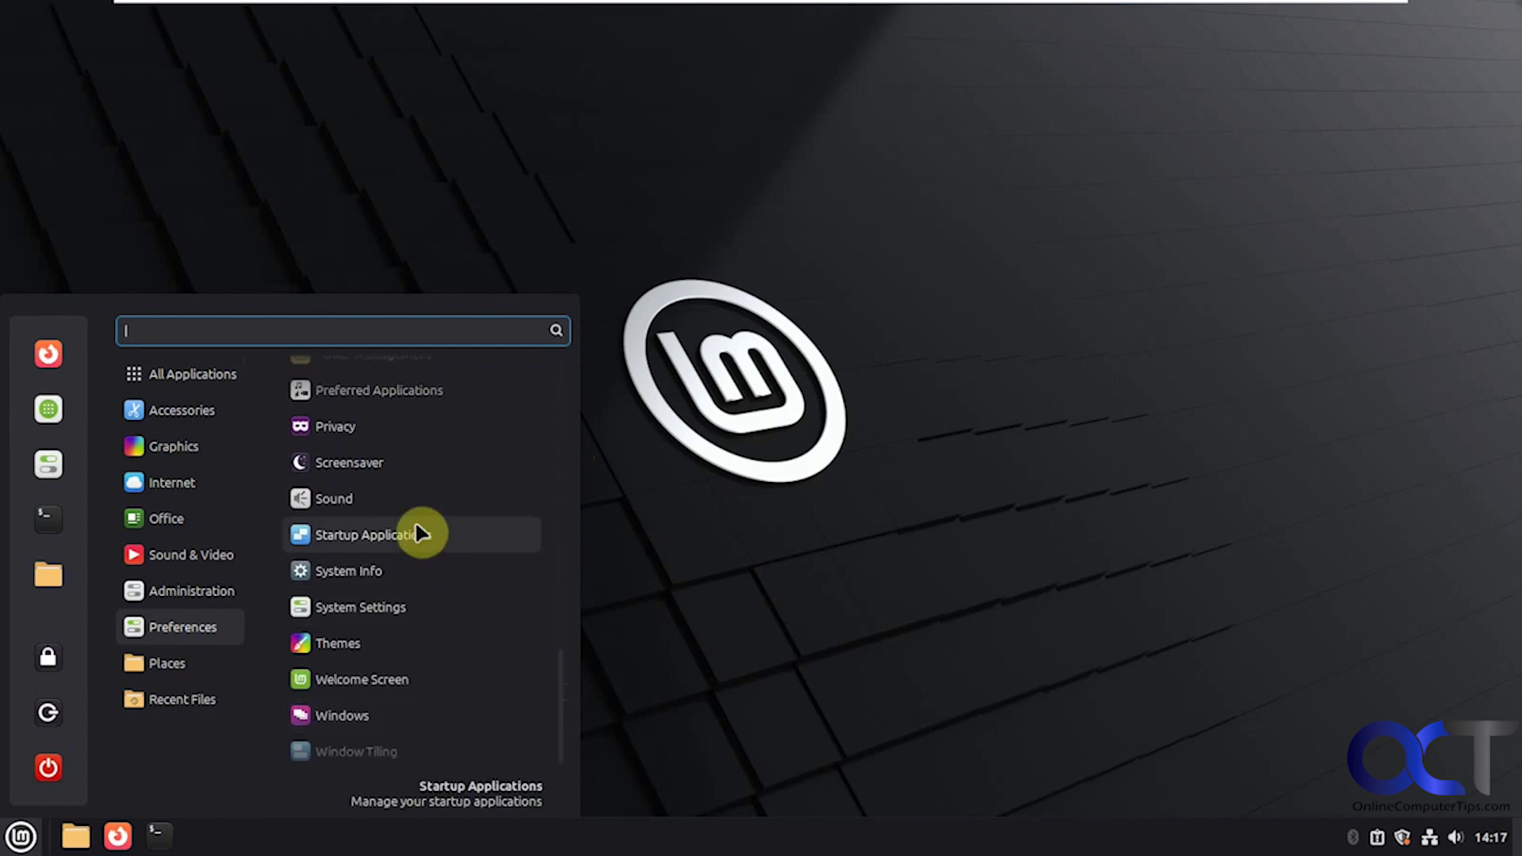
{"action": "left_click", "coordinate": [420, 533]}
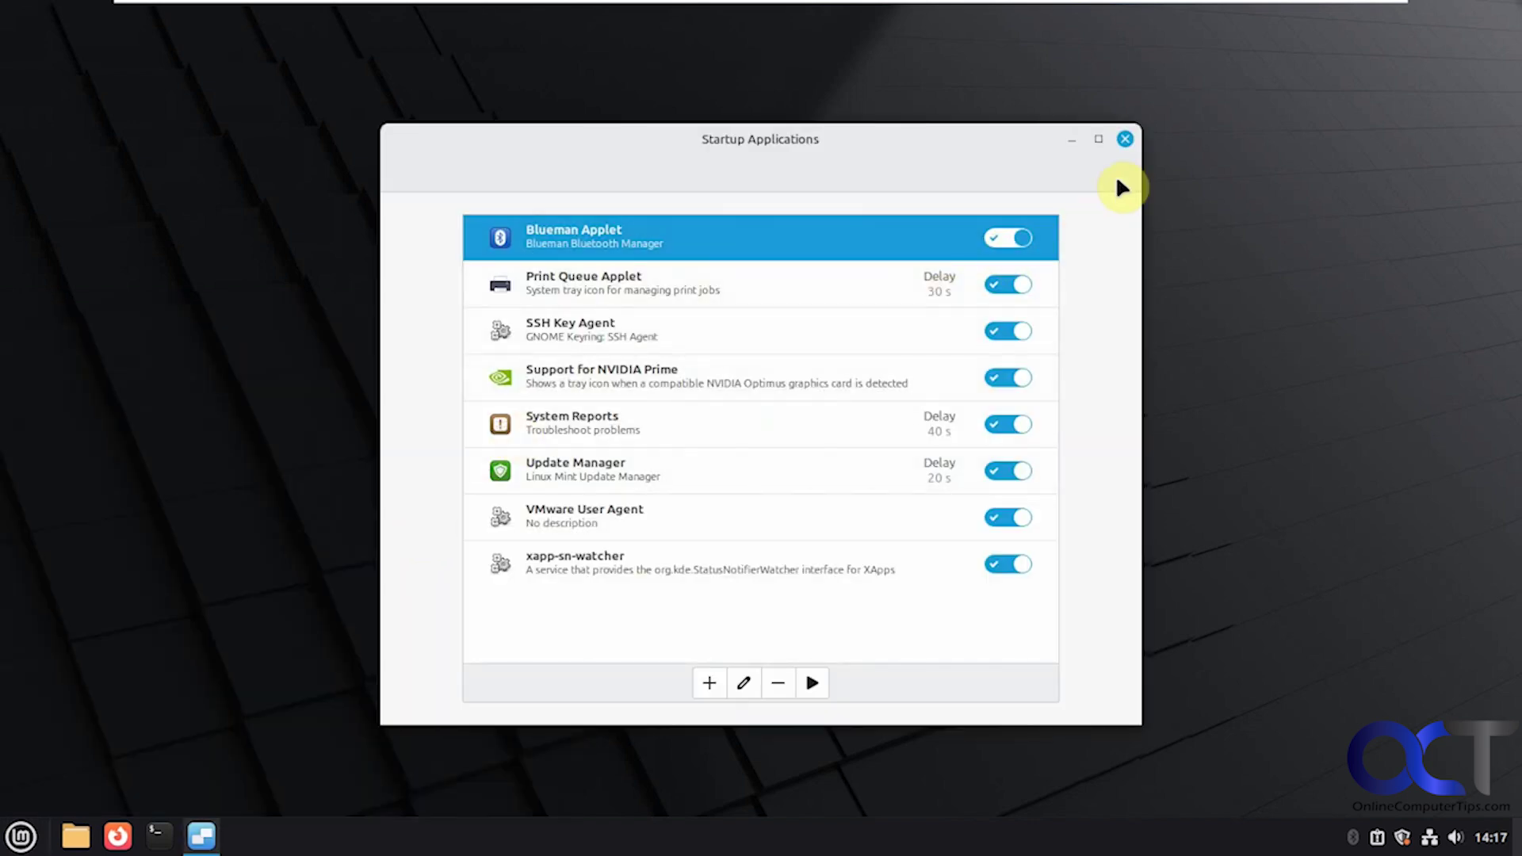
{"action": "left_click", "coordinate": [1123, 140]}
Step: Open System Info, which reports Linux Mint 22.2 Cinnamon, then close it
{"action": "left_click", "coordinate": [32, 834]}
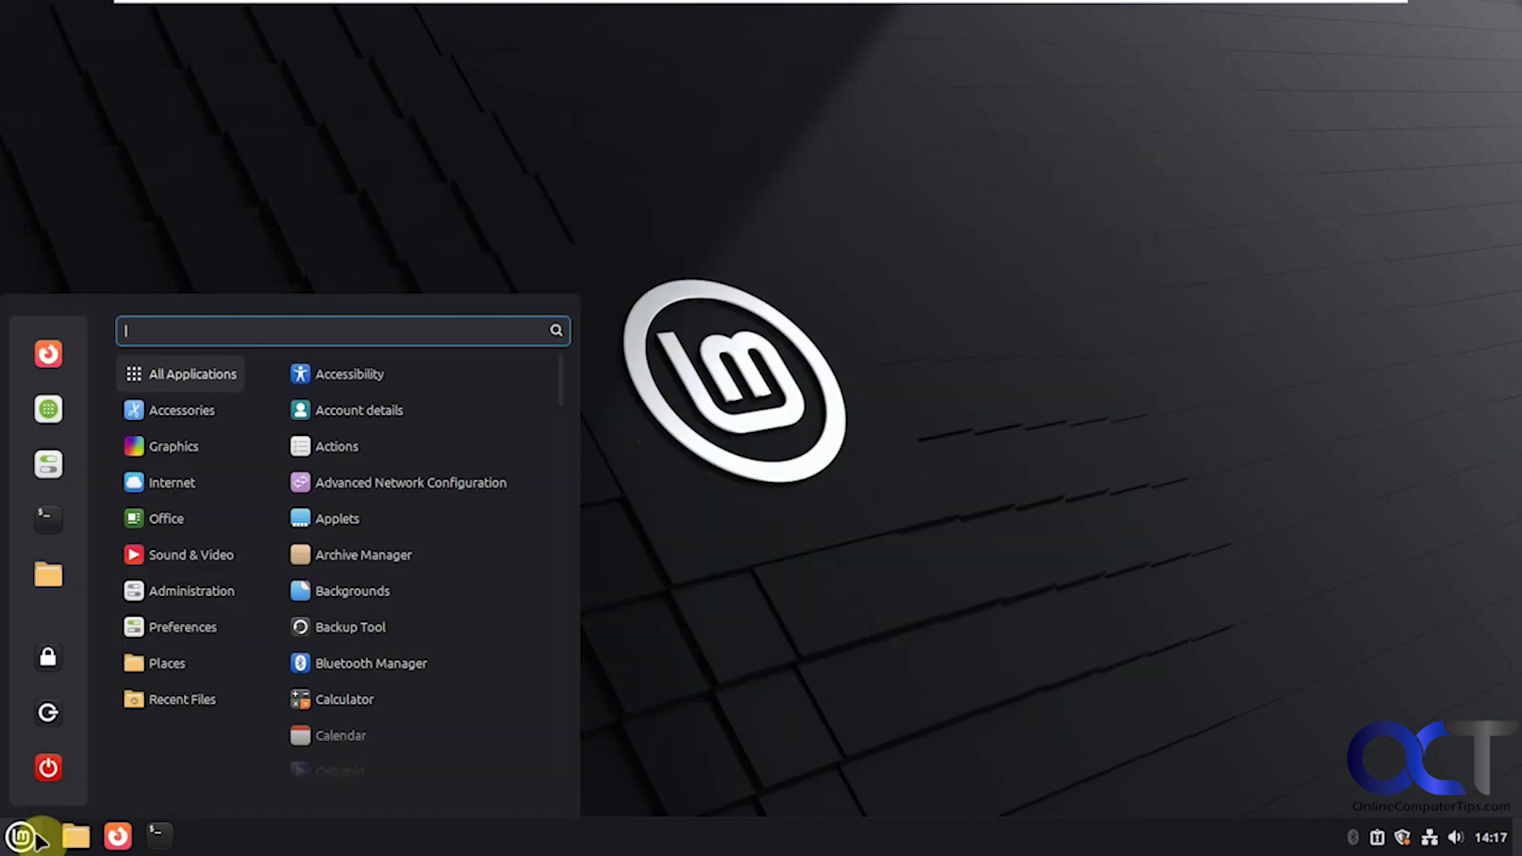
{"action": "mouse_move", "coordinate": [197, 619]}
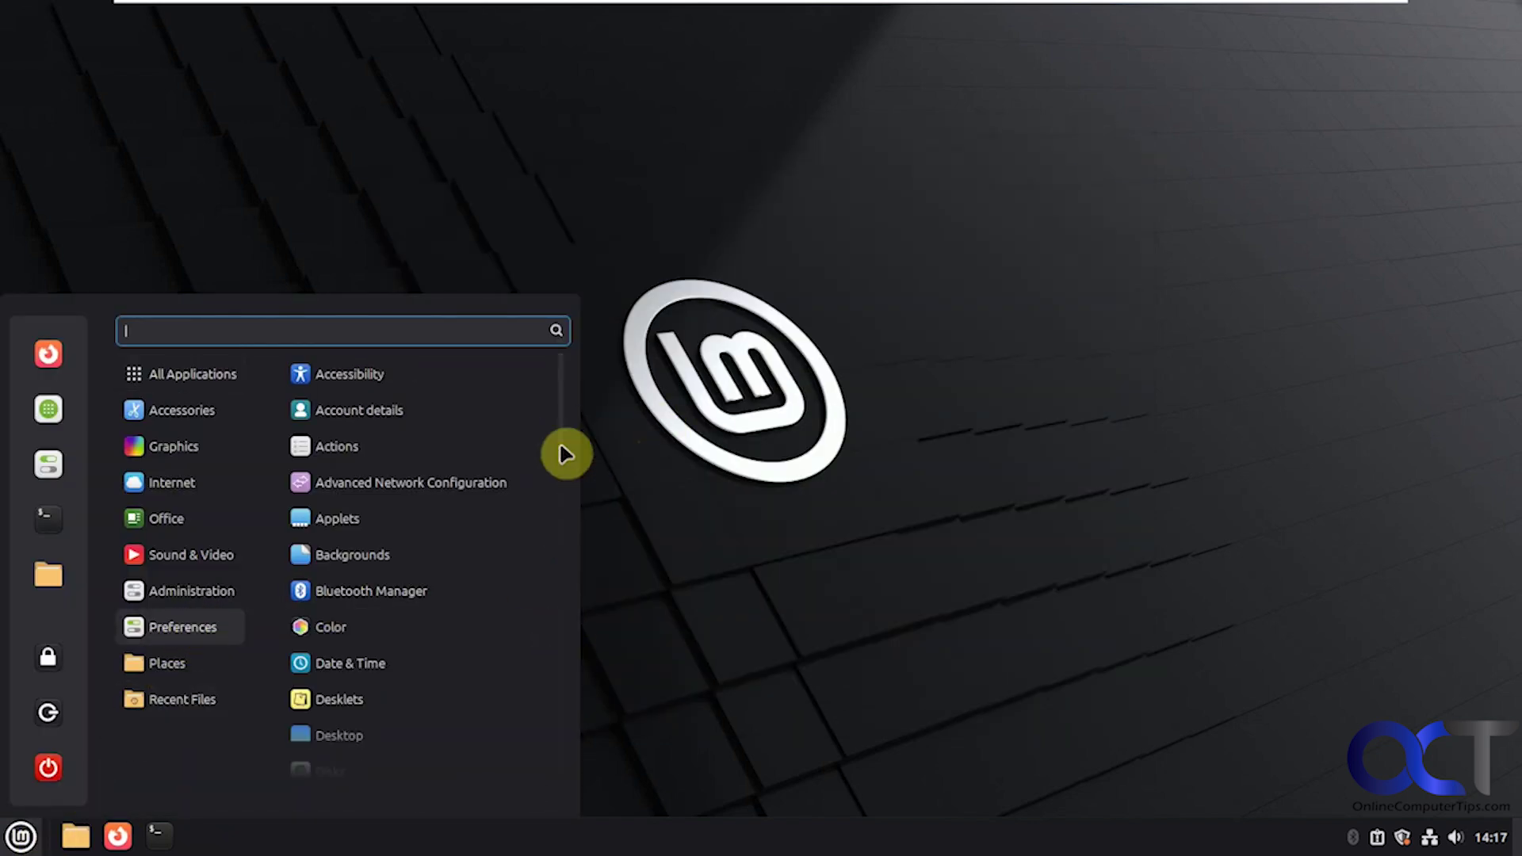
{"action": "left_click_drag", "start_coordinate": [559, 444], "coordinate": [557, 754]}
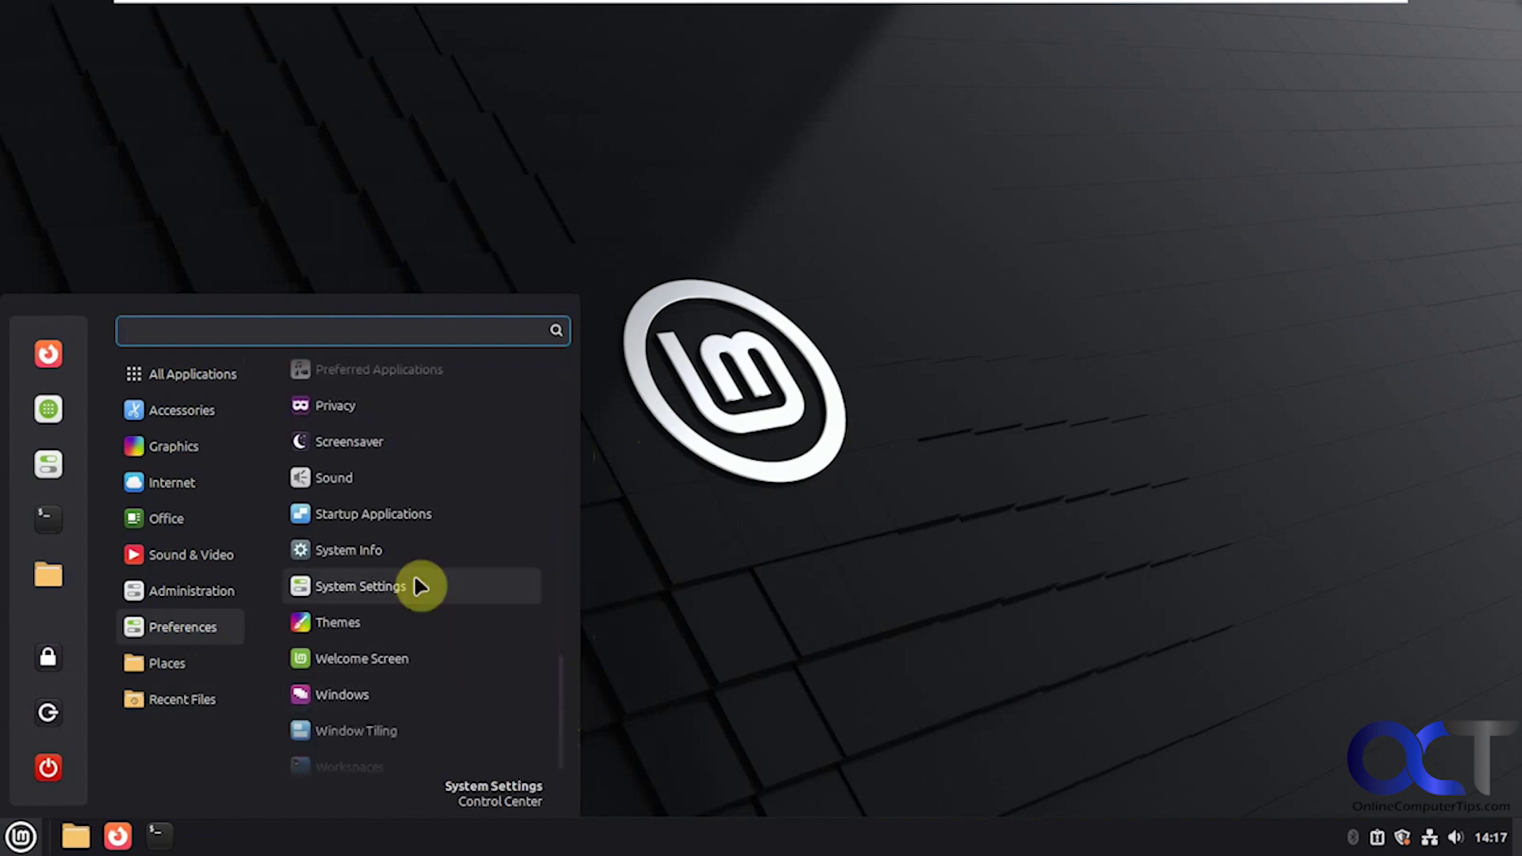
{"action": "left_click", "coordinate": [382, 558]}
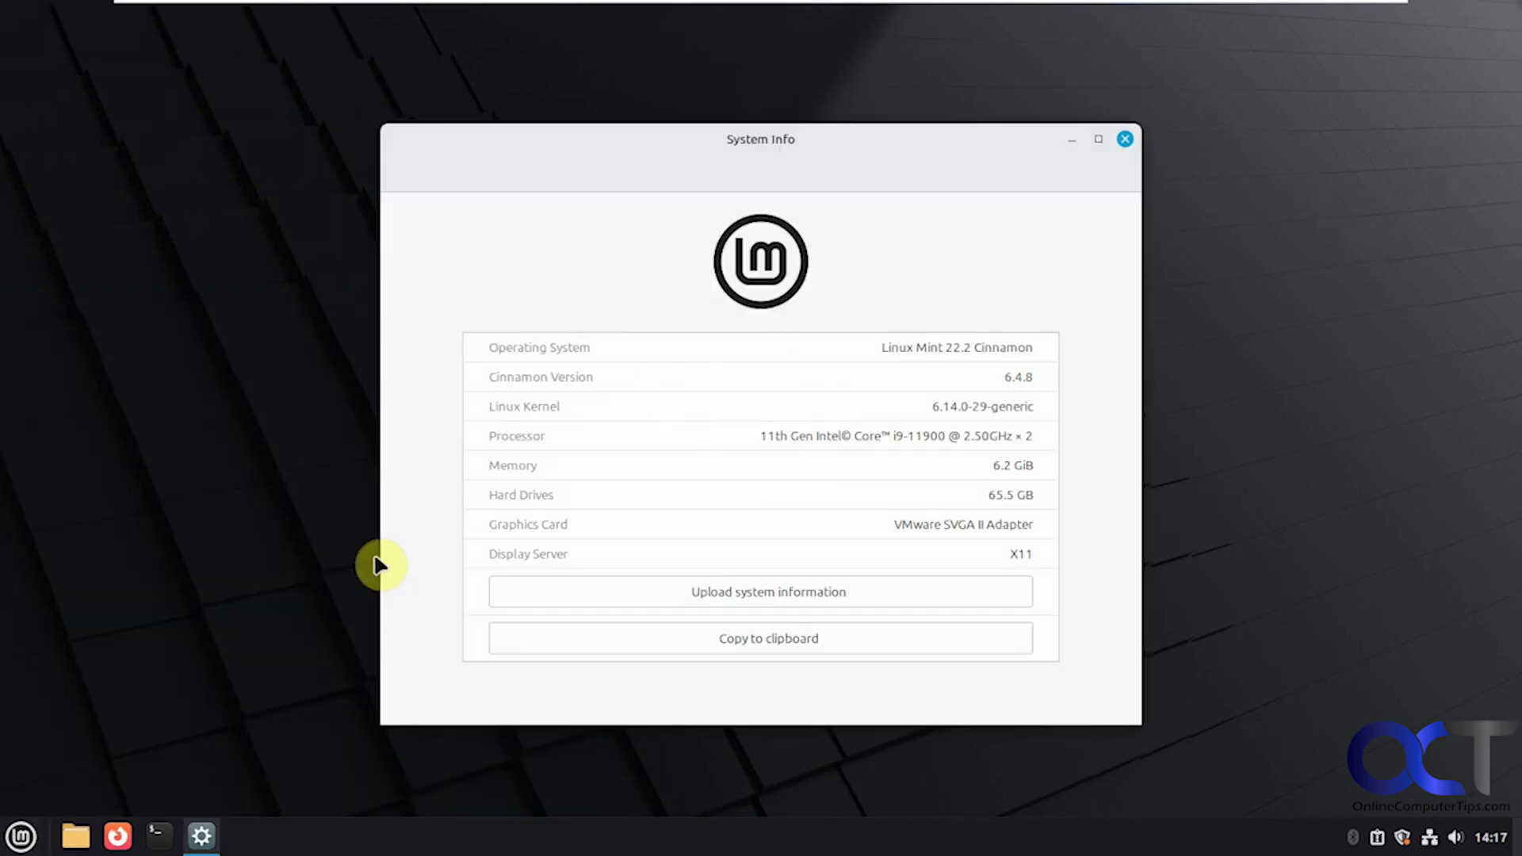
{"action": "left_click", "coordinate": [1125, 138]}
Step: Launch Text Editor from All Applications, close the empty document, and bring back the applications menu
{"action": "left_click", "coordinate": [24, 833]}
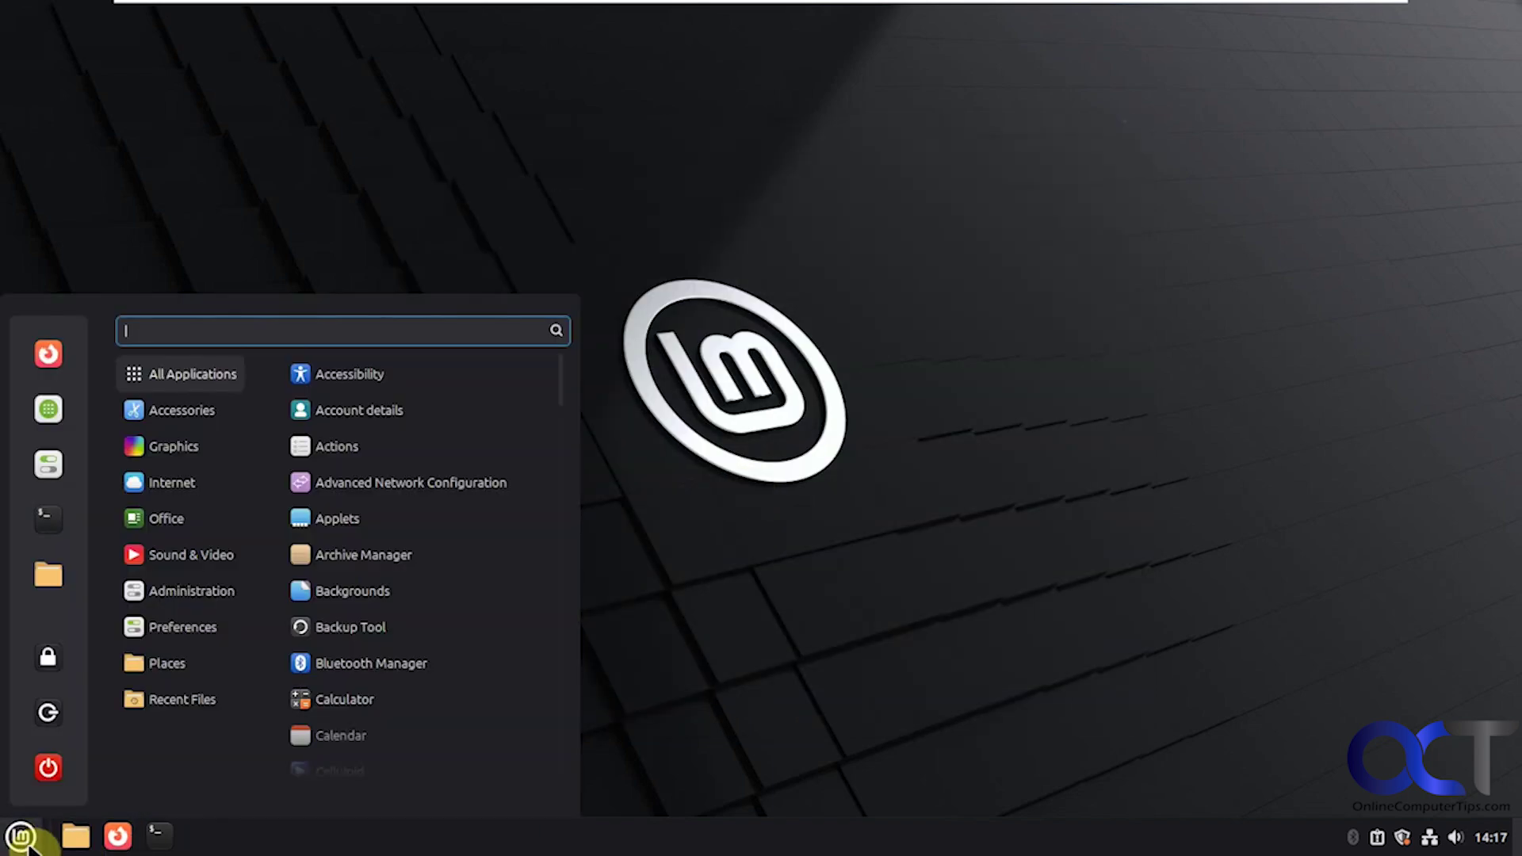
{"action": "left_click_drag", "start_coordinate": [561, 393], "coordinate": [553, 726]}
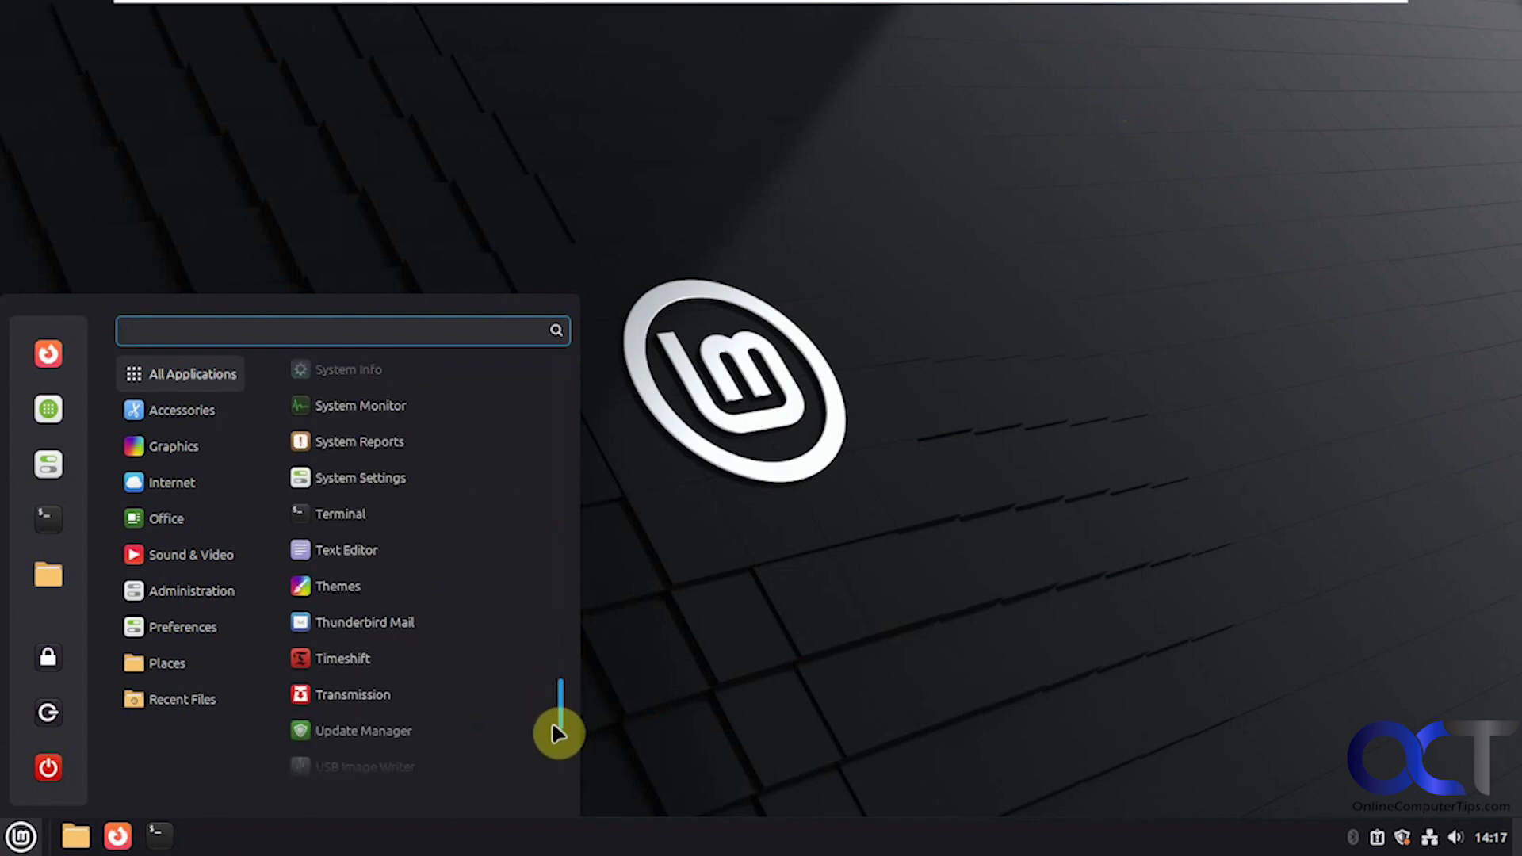
{"action": "left_click", "coordinate": [391, 548]}
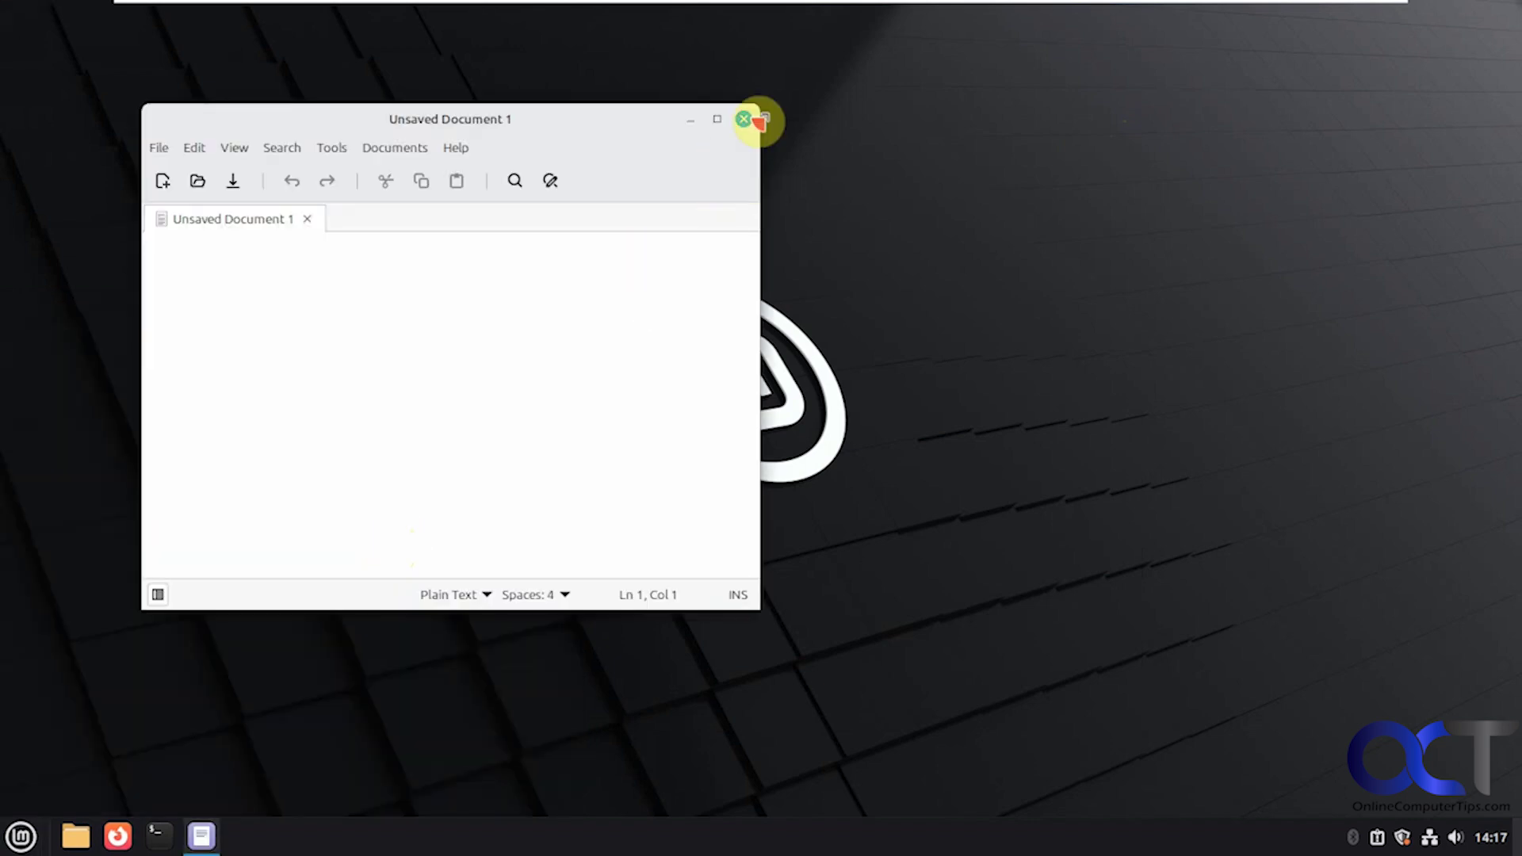
{"action": "left_click", "coordinate": [745, 119]}
{"action": "left_click", "coordinate": [21, 834]}
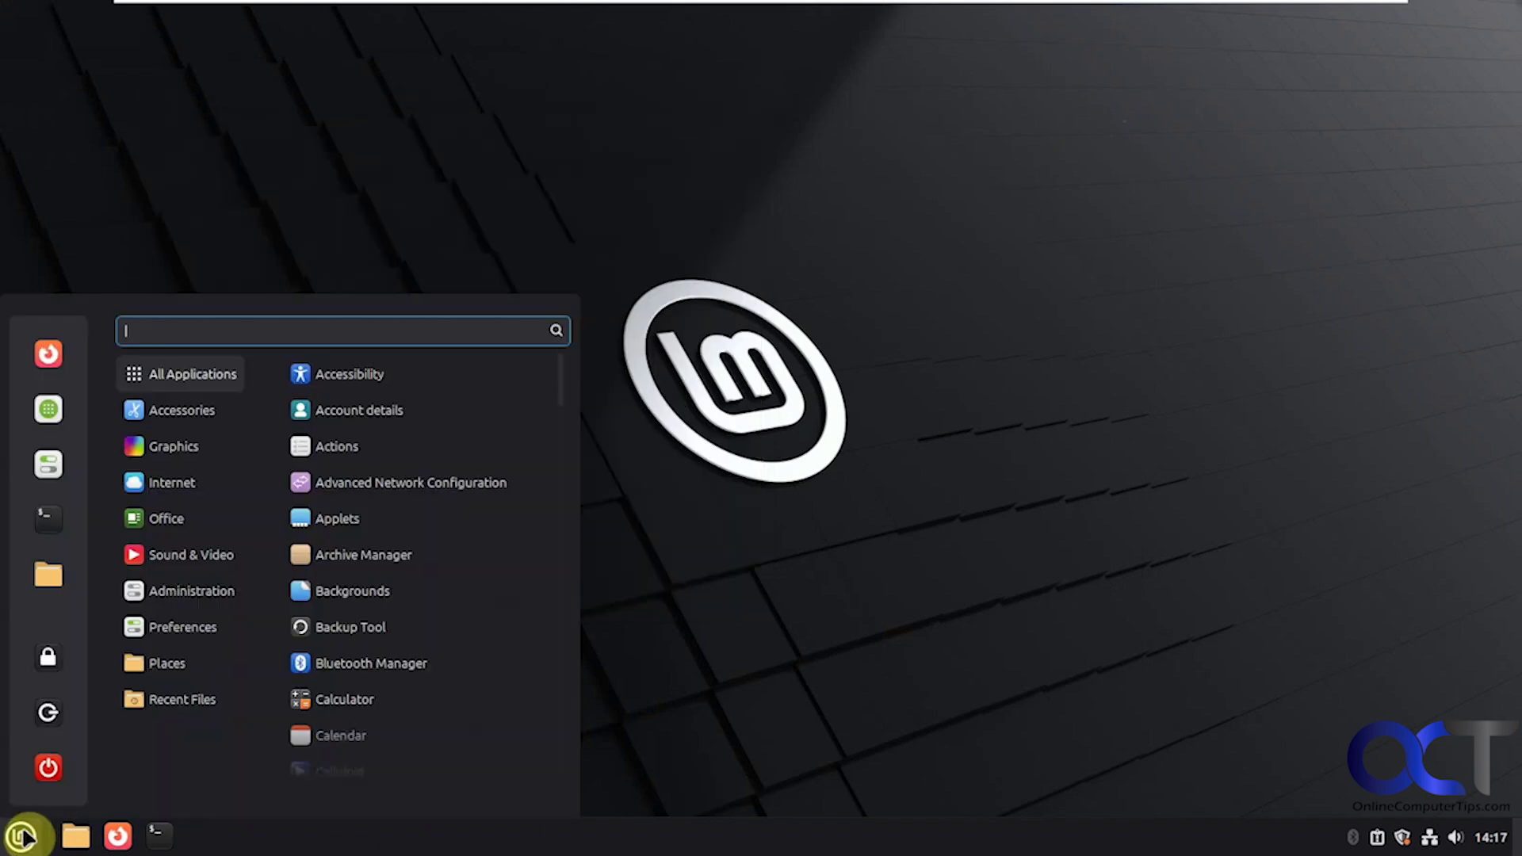
Step: Open System Settings, scroll through Appearance, Preferences, Hardware and Administration and back, then close it
{"action": "mouse_move", "coordinate": [237, 634]}
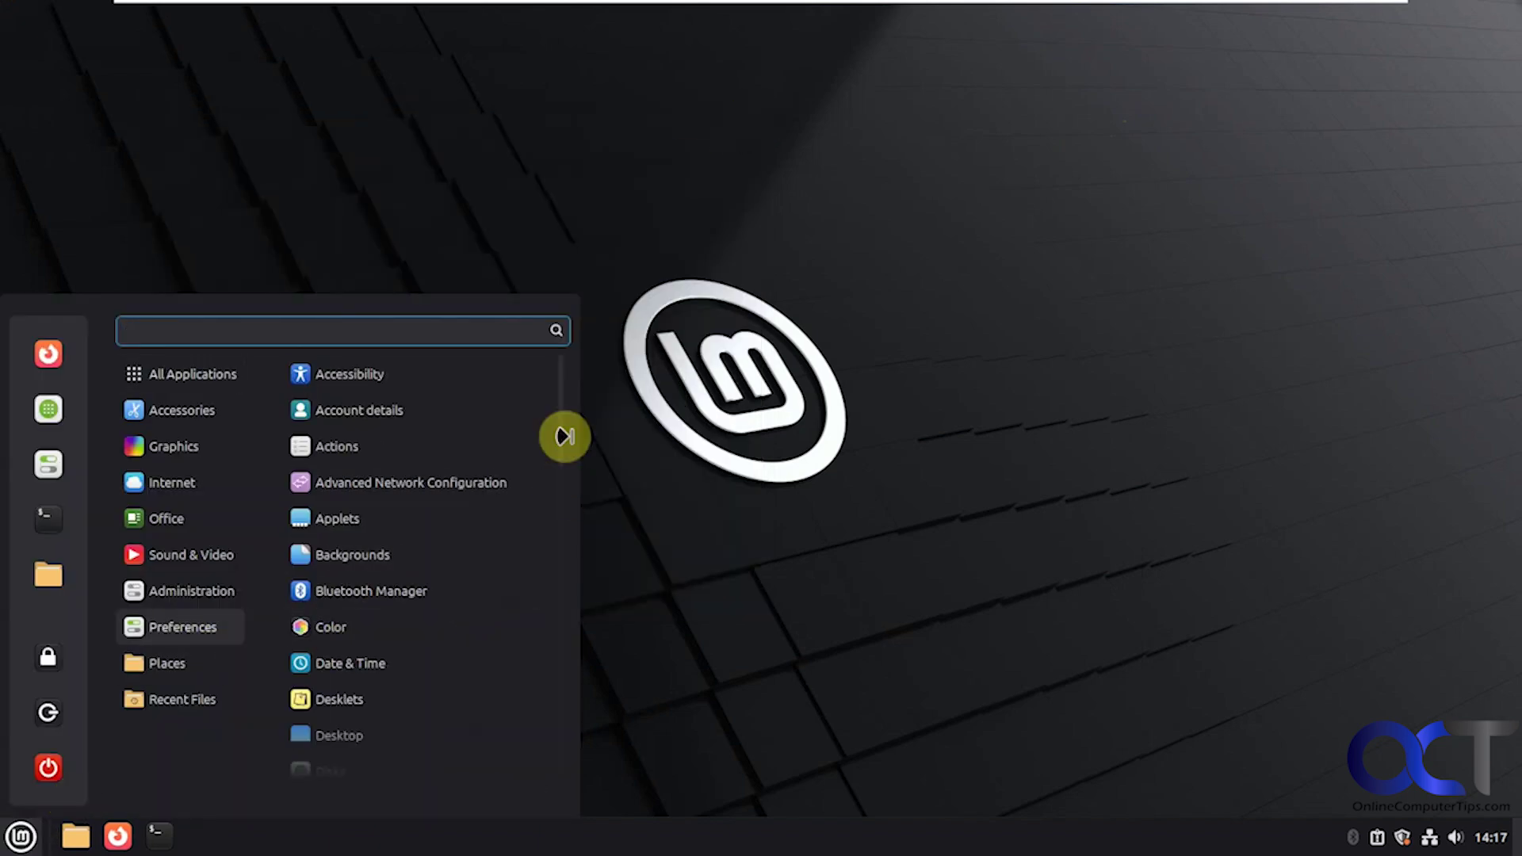
{"action": "left_click_drag", "start_coordinate": [564, 420], "coordinate": [555, 752]}
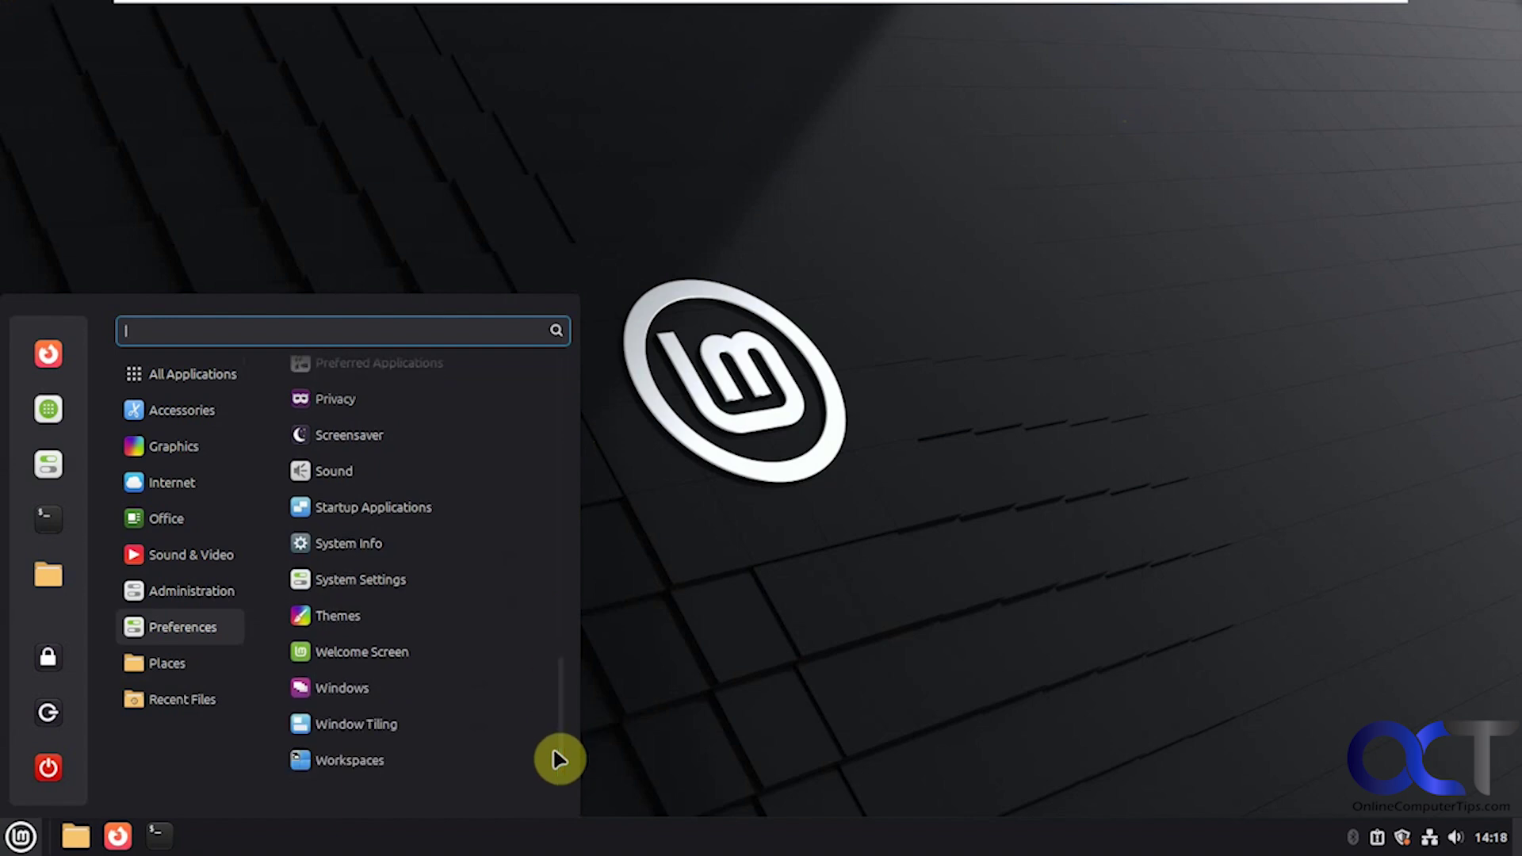
{"action": "left_click", "coordinate": [377, 588]}
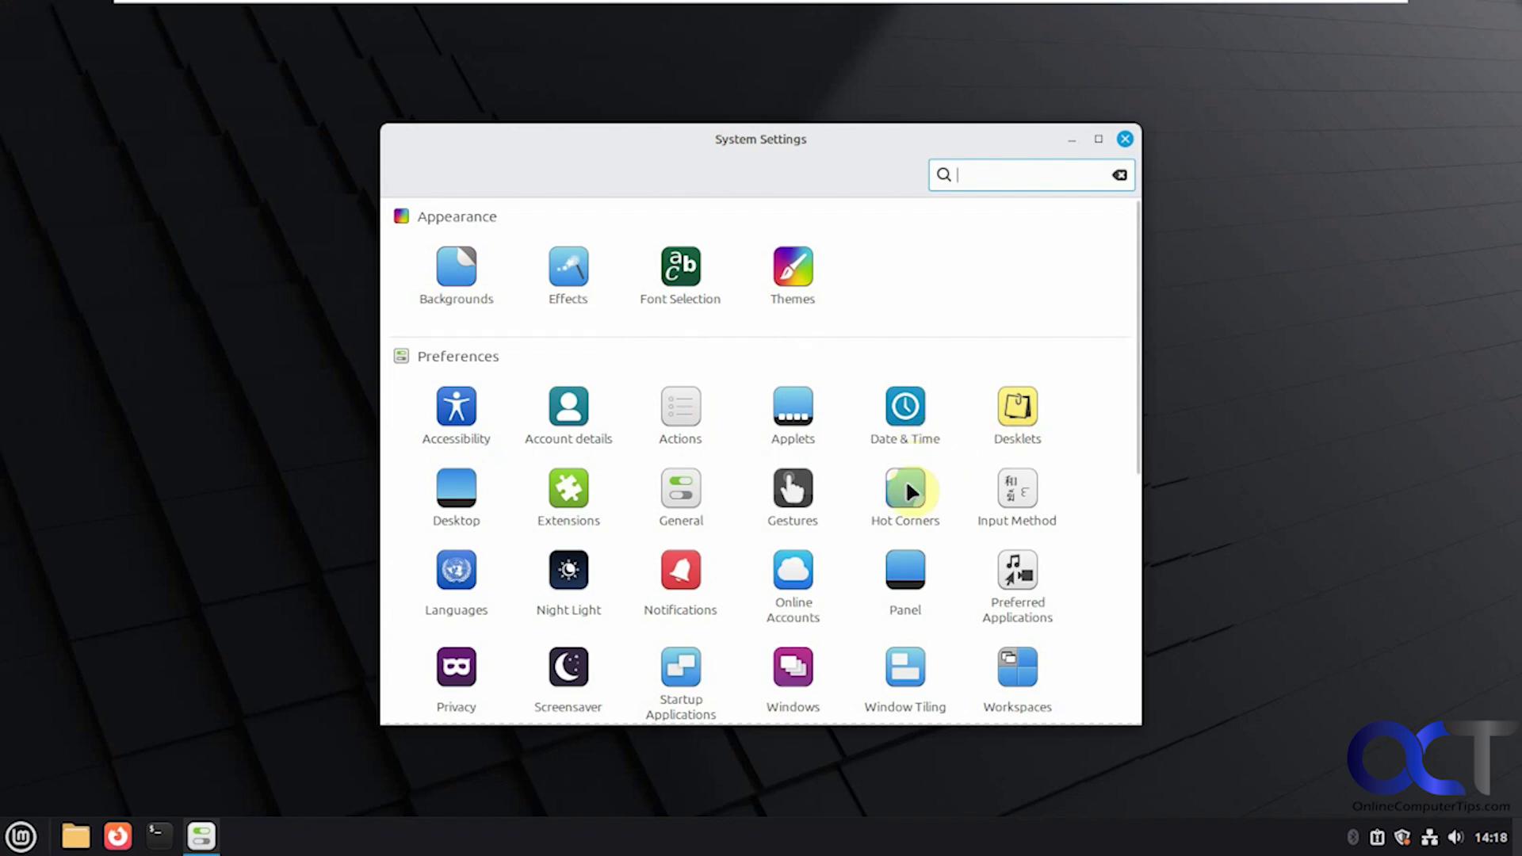
{"action": "scroll", "coordinate": [909, 491], "scroll_direction": "down", "scroll_amount": 3}
{"action": "scroll", "coordinate": [908, 486], "scroll_direction": "down", "scroll_amount": 4}
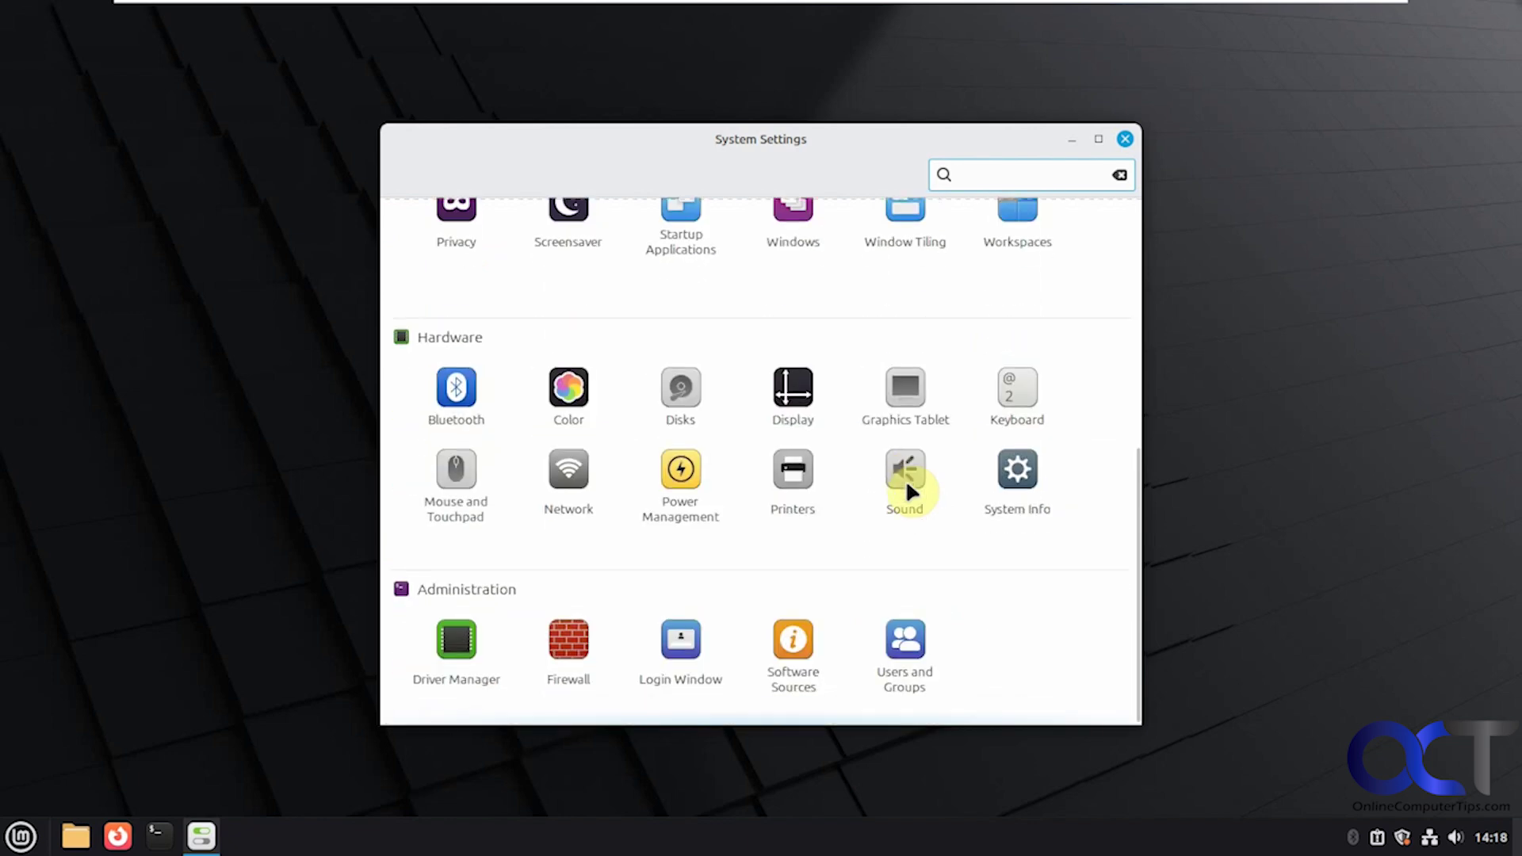
{"action": "scroll", "coordinate": [905, 478], "scroll_direction": "up", "scroll_amount": 7}
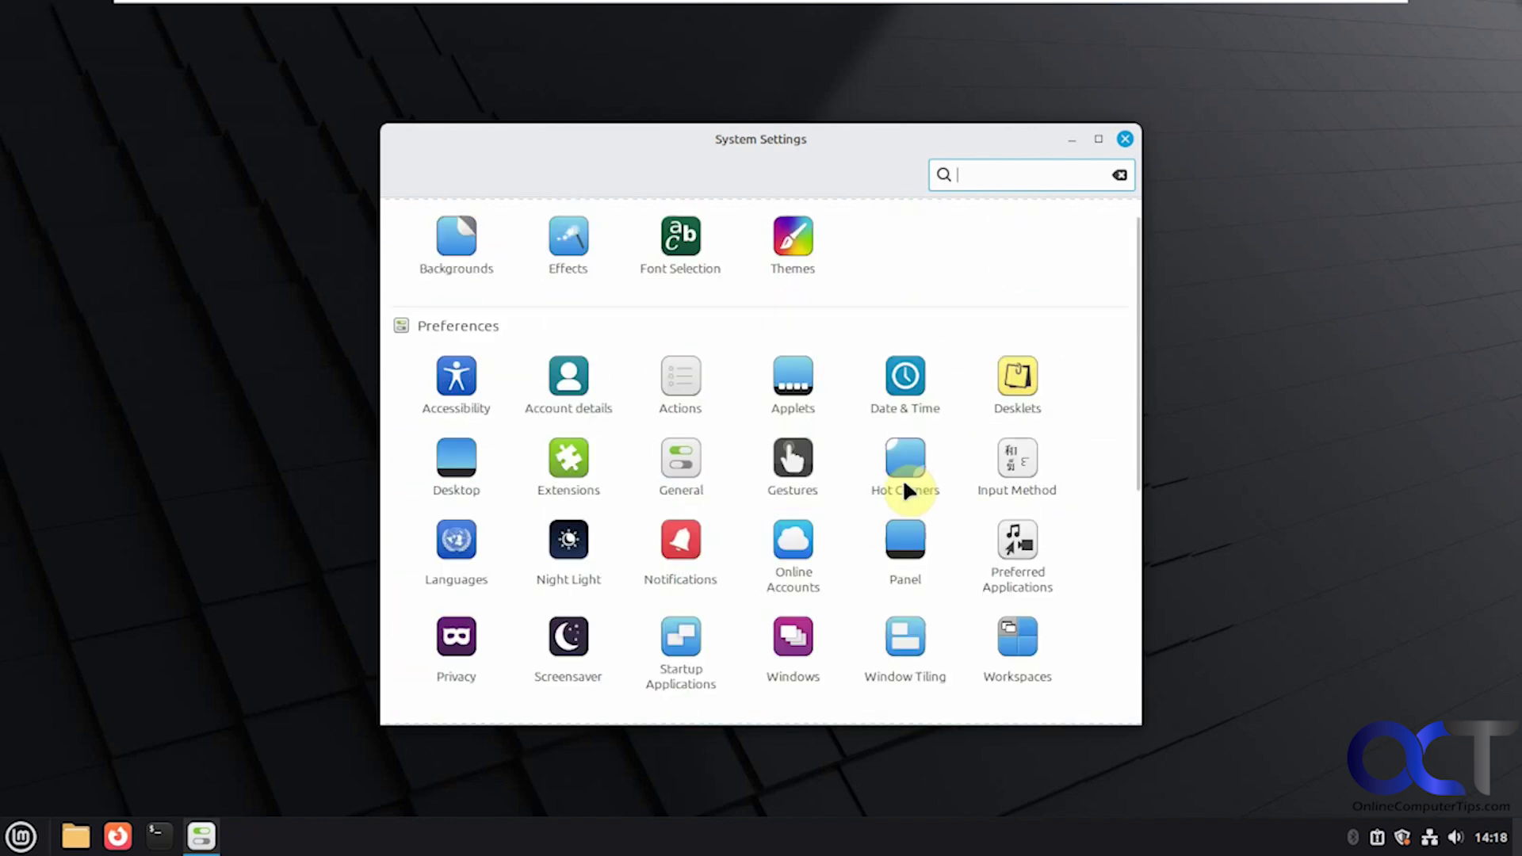
{"action": "left_click", "coordinate": [1126, 140]}
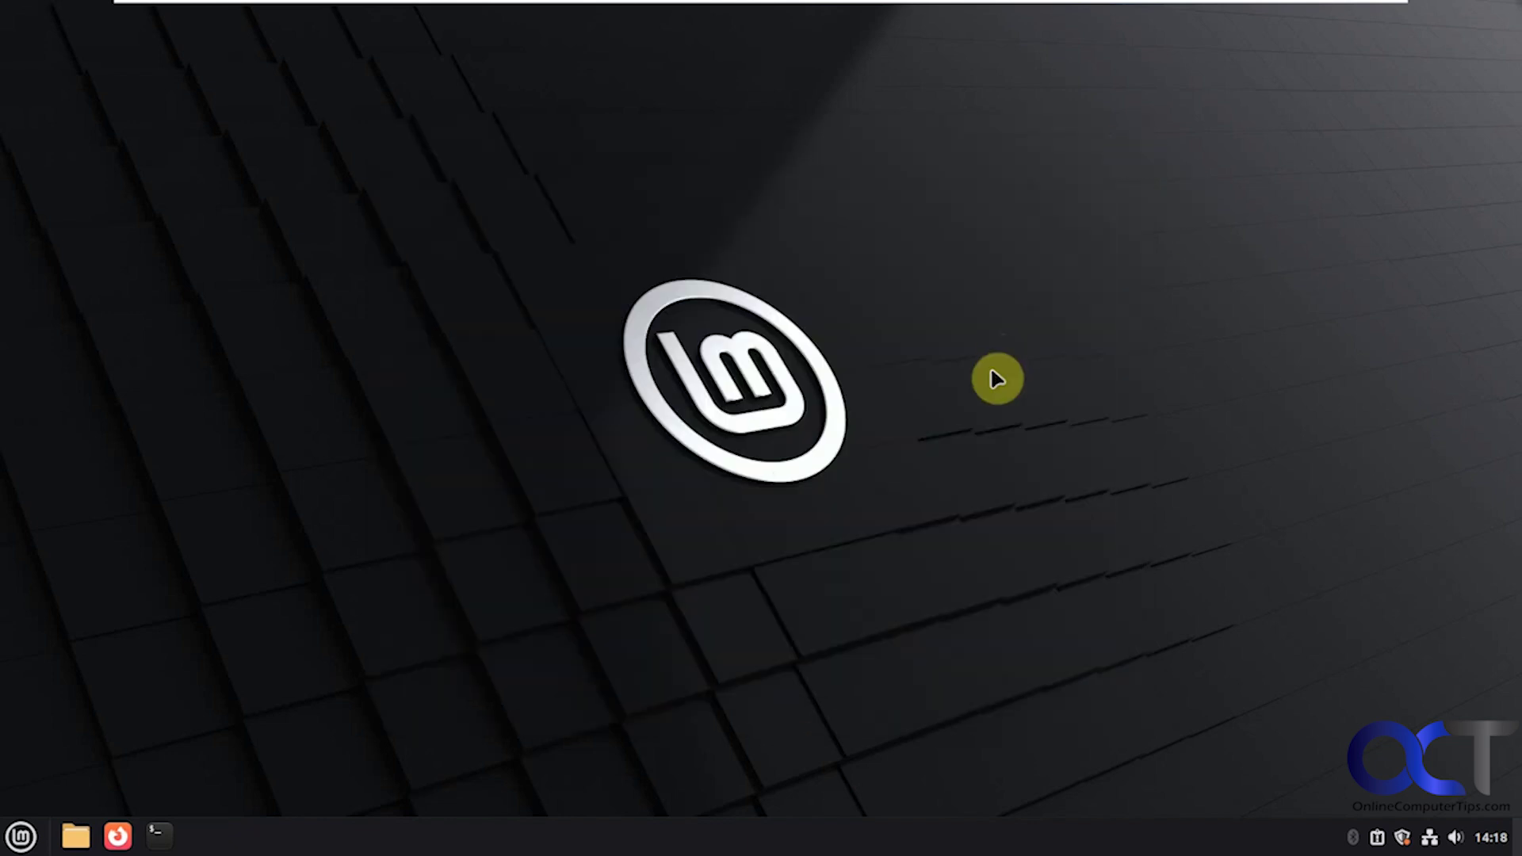